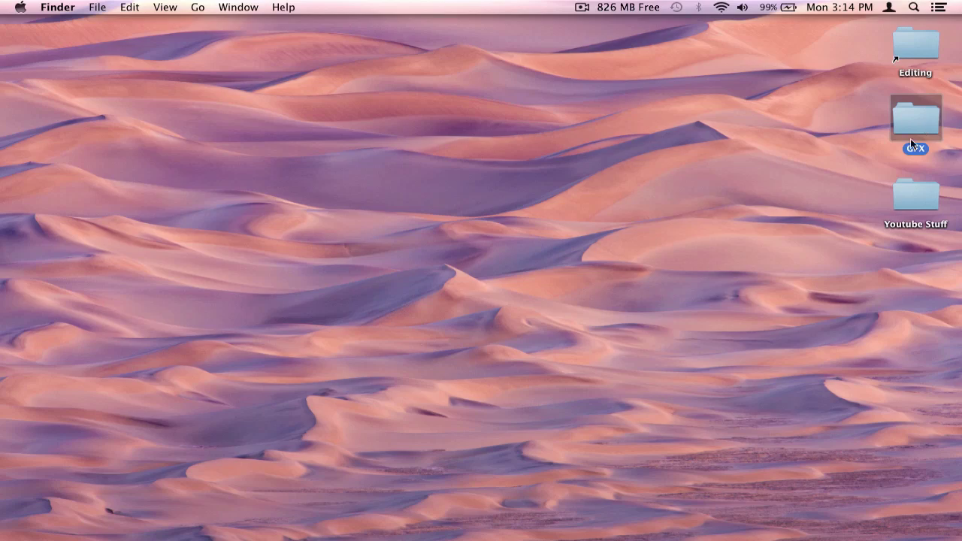
- Bring the minimized FutureArtistYoutubeLayout.psd window back in Photoshop and show its guides
click(816, 339)
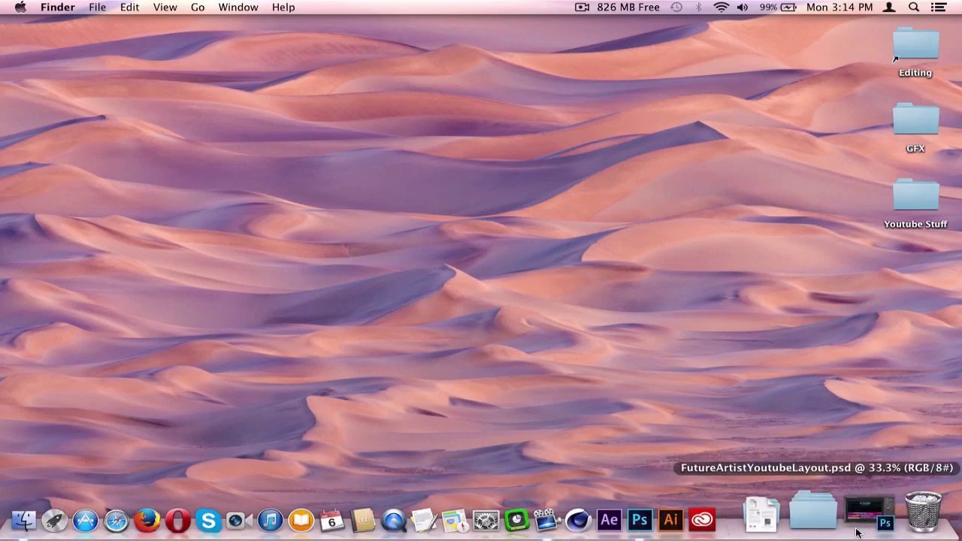
click(856, 532)
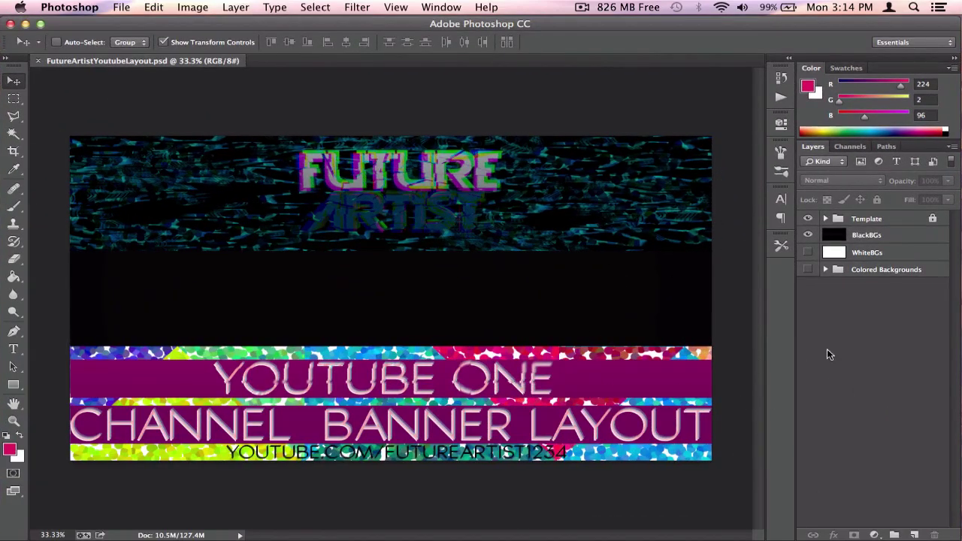
click(465, 277)
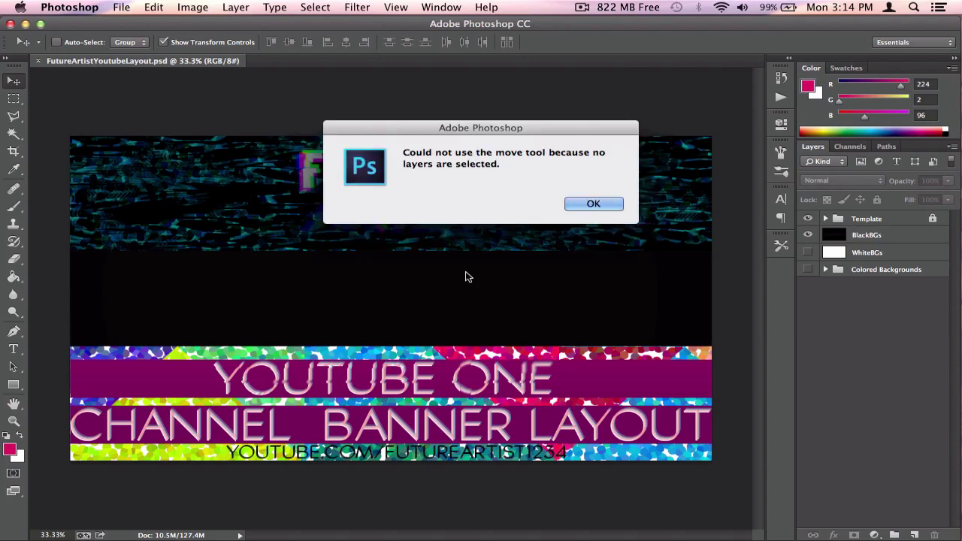
click(593, 203)
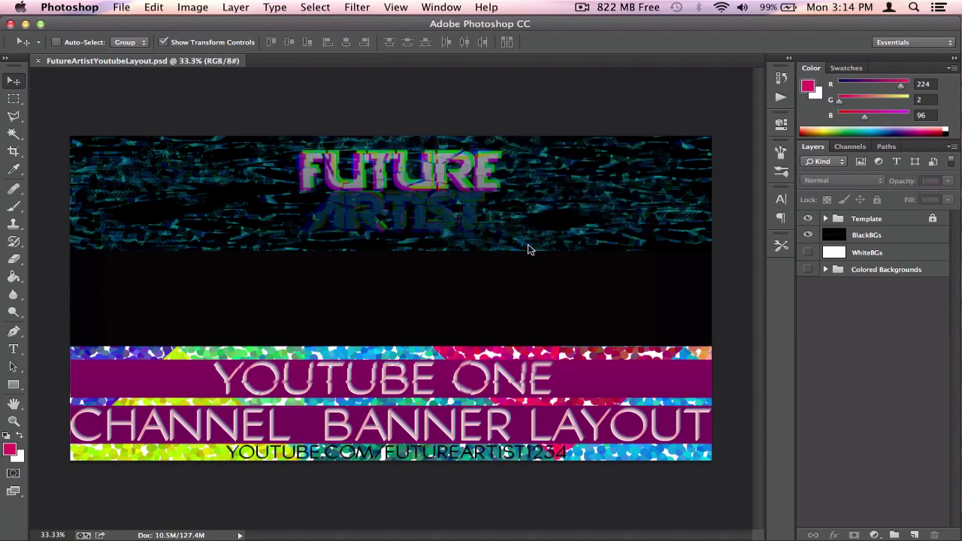
key(super+semicolon)
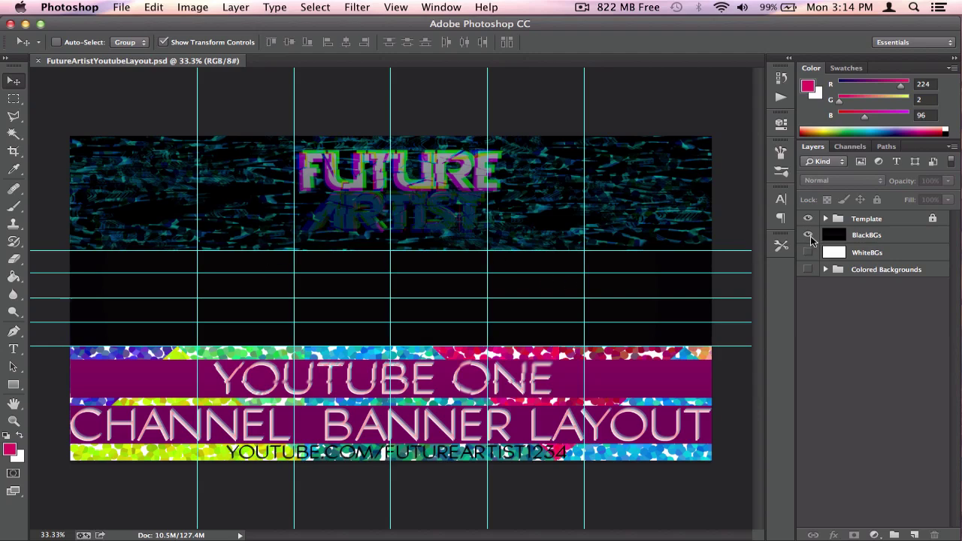
- Go through the template's background layers and hide the BlackBGs layer
click(862, 220)
click(863, 236)
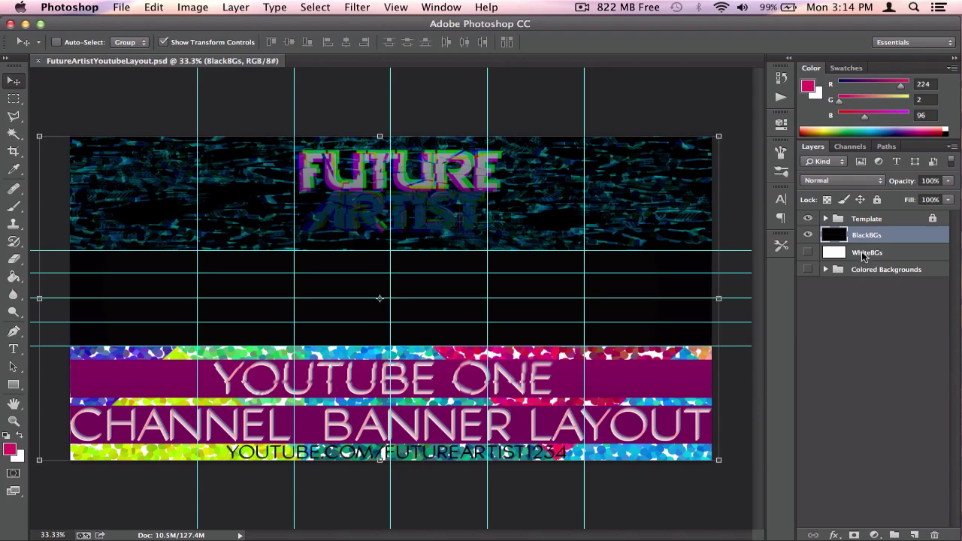
click(863, 254)
click(845, 270)
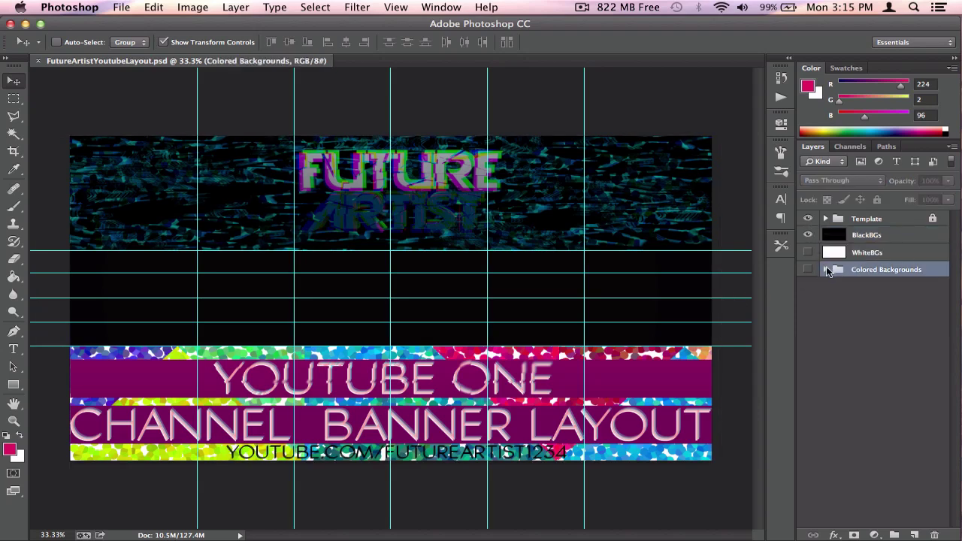
click(826, 270)
click(826, 269)
click(807, 234)
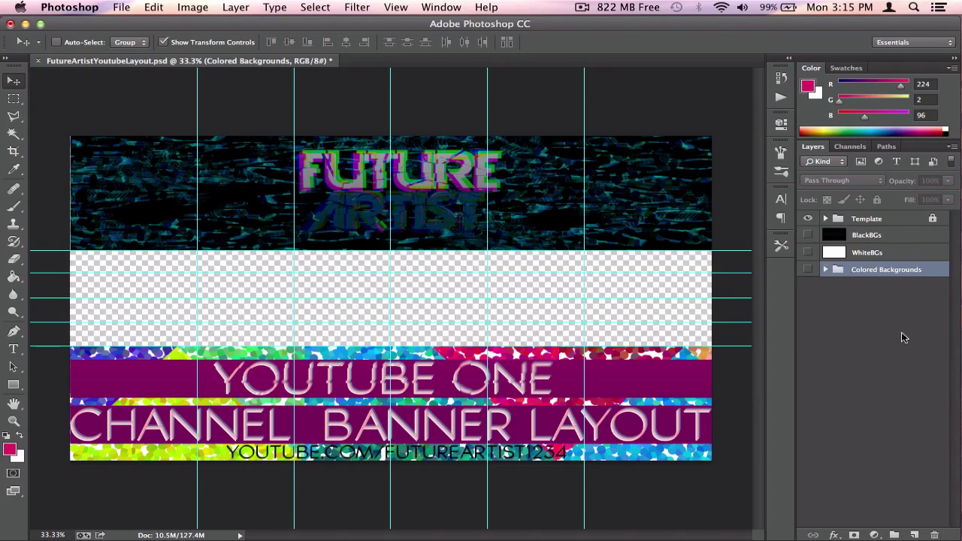
- Examine the colour layers available inside the Colored Backgrounds group, collapse it and deselect all layers
click(826, 269)
scroll(824, 274, down, 1)
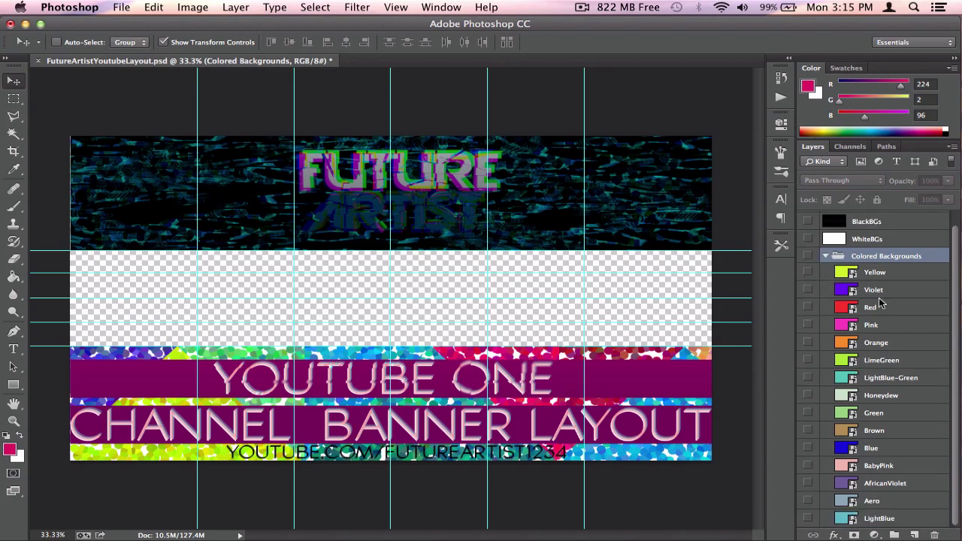
click(824, 258)
click(869, 338)
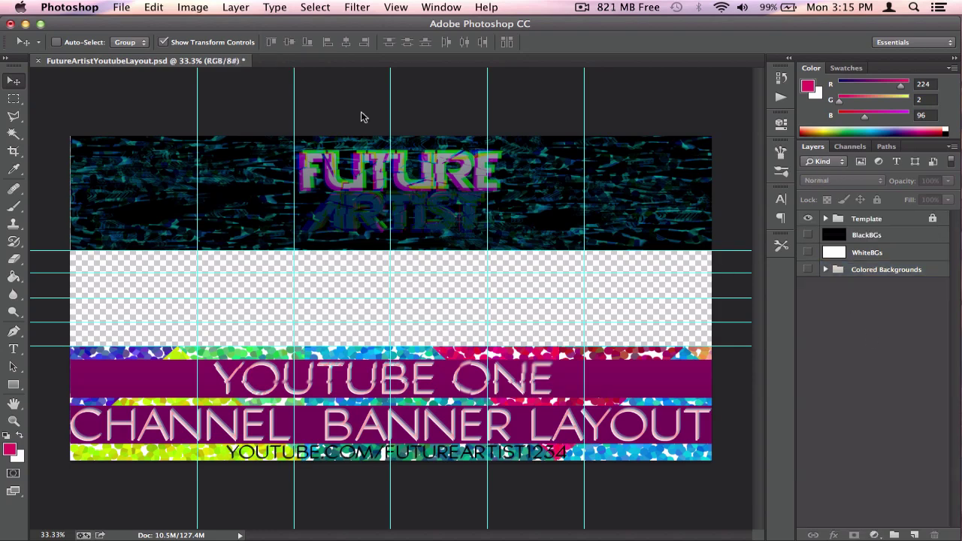
- Place the image 1ZF7j.Photon.png from the Wallpapers folder into the document
click(130, 7)
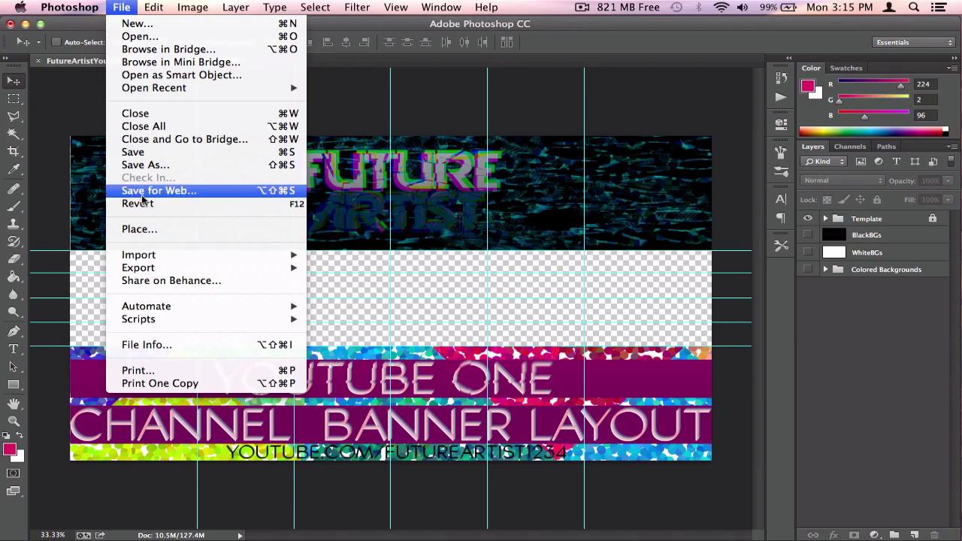
click(132, 227)
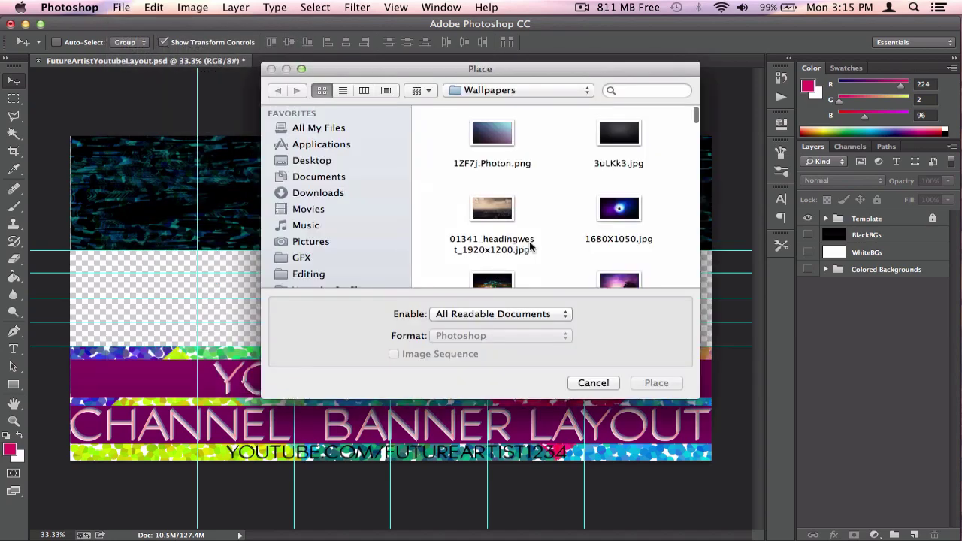
scroll(541, 244, down, 2)
scroll(535, 219, up, 2)
click(492, 135)
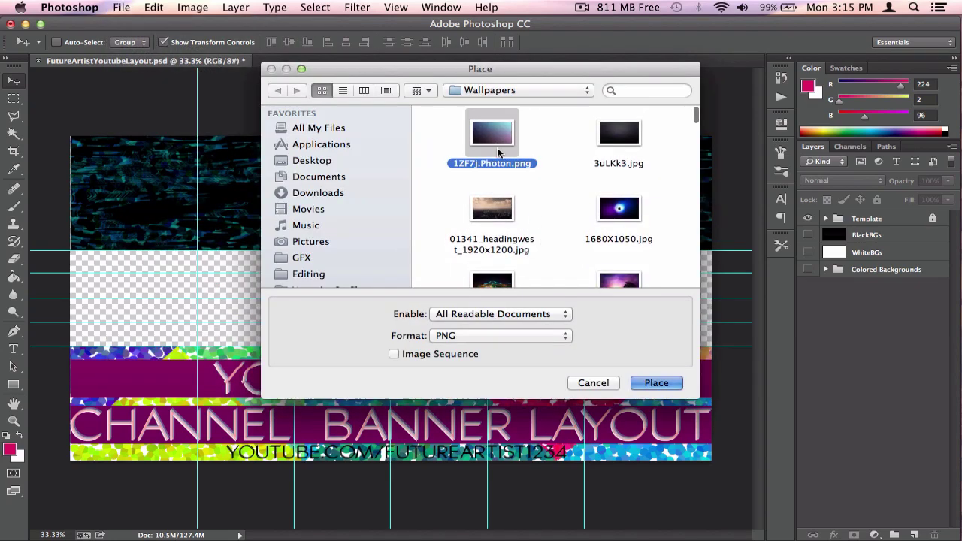
double_click(497, 143)
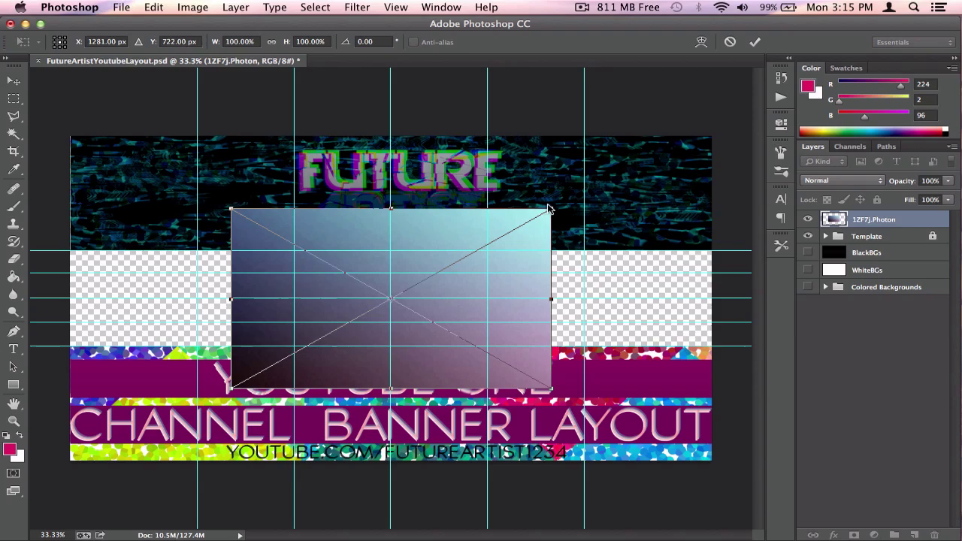
- Scale the placed image to about 224% so it covers the whole canvas, and commit the placement
drag(551, 208, 761, 81)
drag(579, 235, 419, 310)
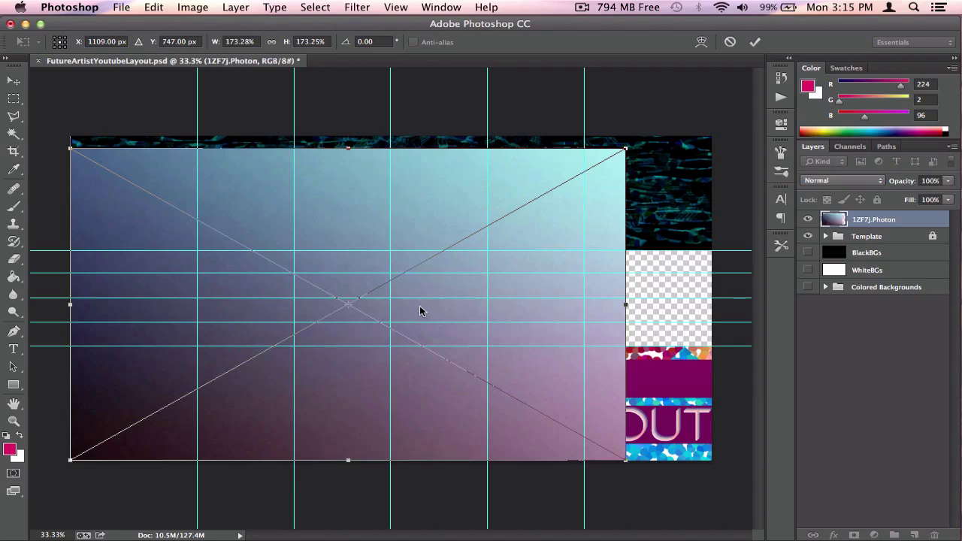
drag(629, 154, 712, 138)
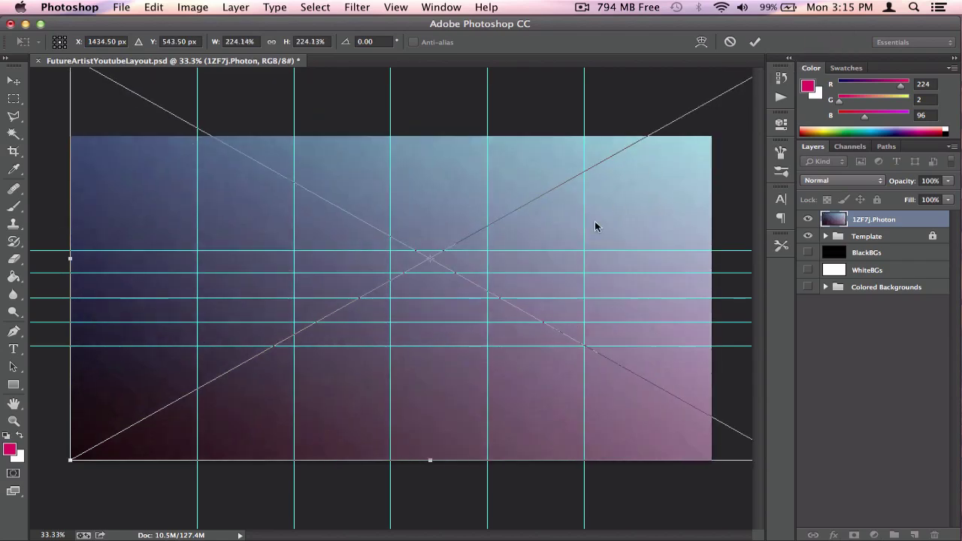
key(Return)
- Move the 1ZF7j.Photon layer directly beneath the Template group and hide the guides
drag(838, 218, 840, 245)
click(832, 370)
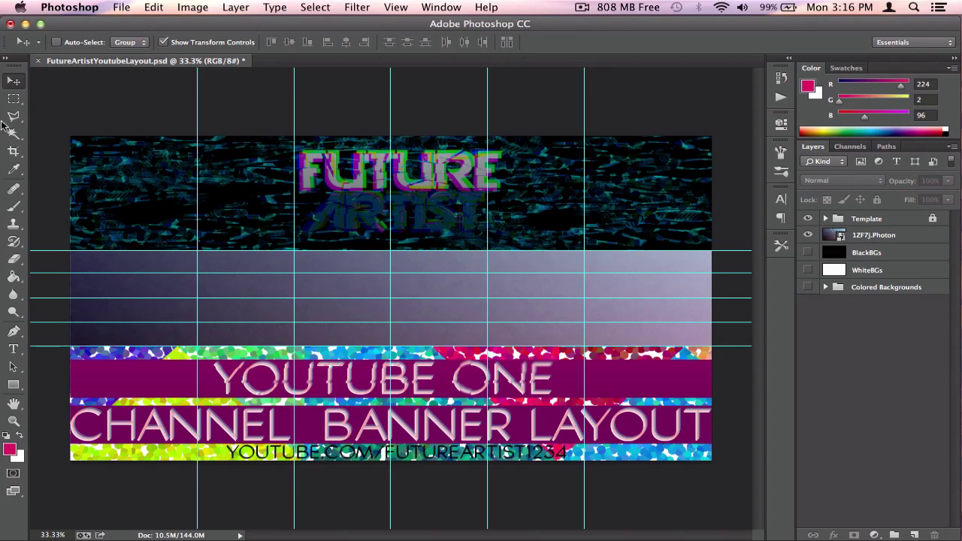
key(super+semicolon)
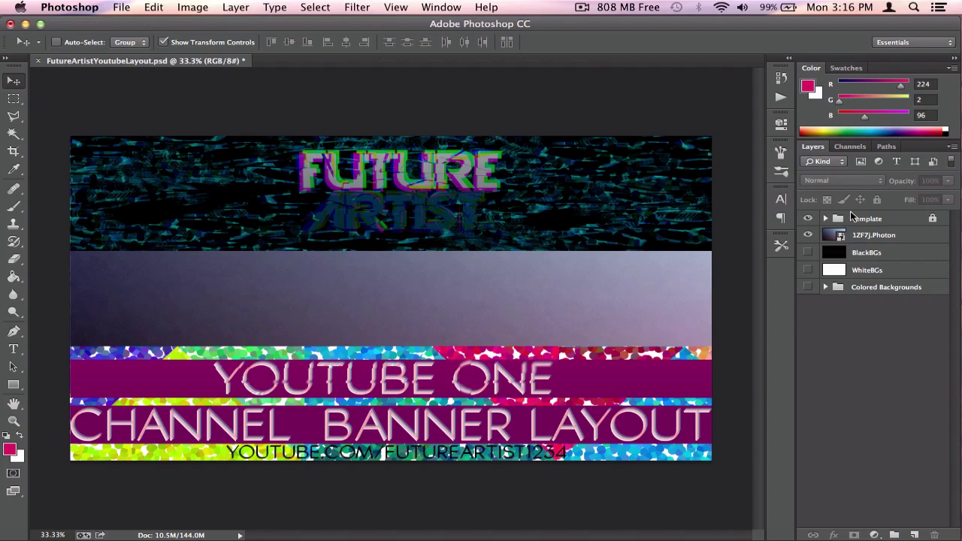
- Reposition the 1ZF7j.Photon image so its darker lower part fills the banner strip, and turn the guides back on
click(861, 237)
drag(275, 239, 277, 297)
key(super+semicolon)
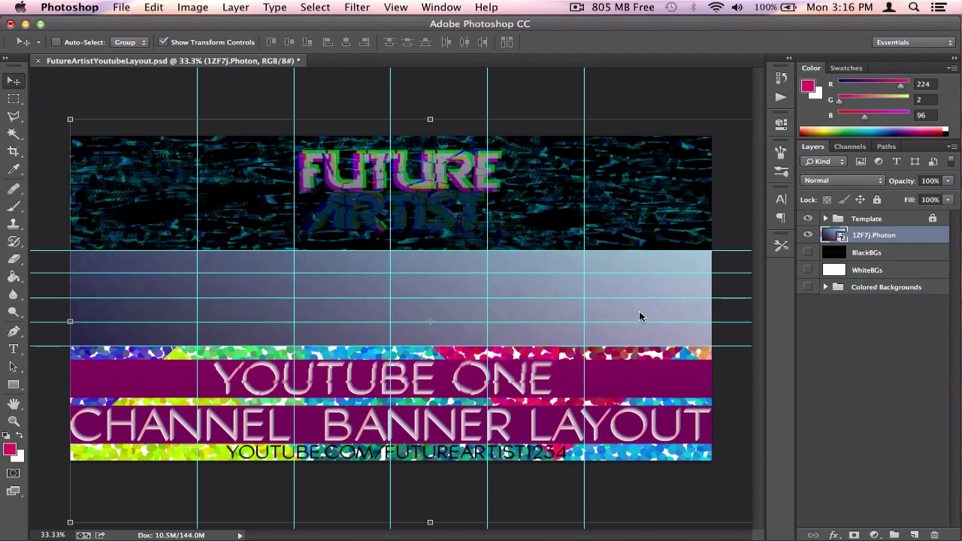
drag(654, 313, 589, 251)
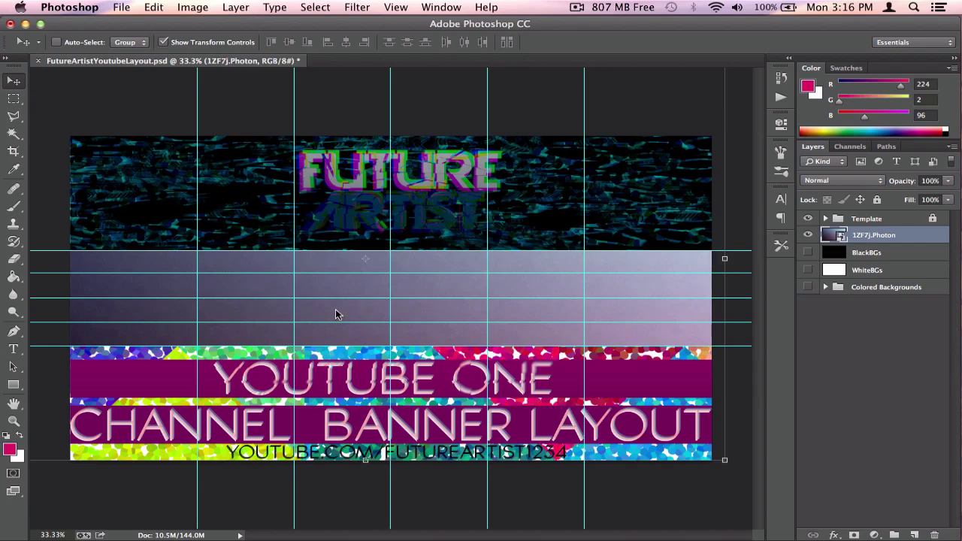
drag(495, 301, 547, 237)
click(913, 406)
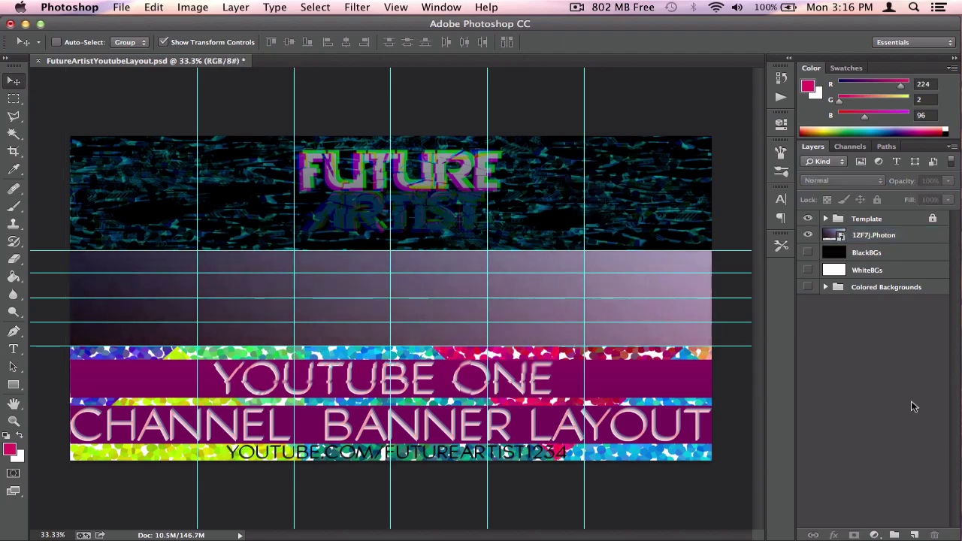
- Look through the fonts and preset text sizes available for the Type tool
click(13, 348)
click(155, 43)
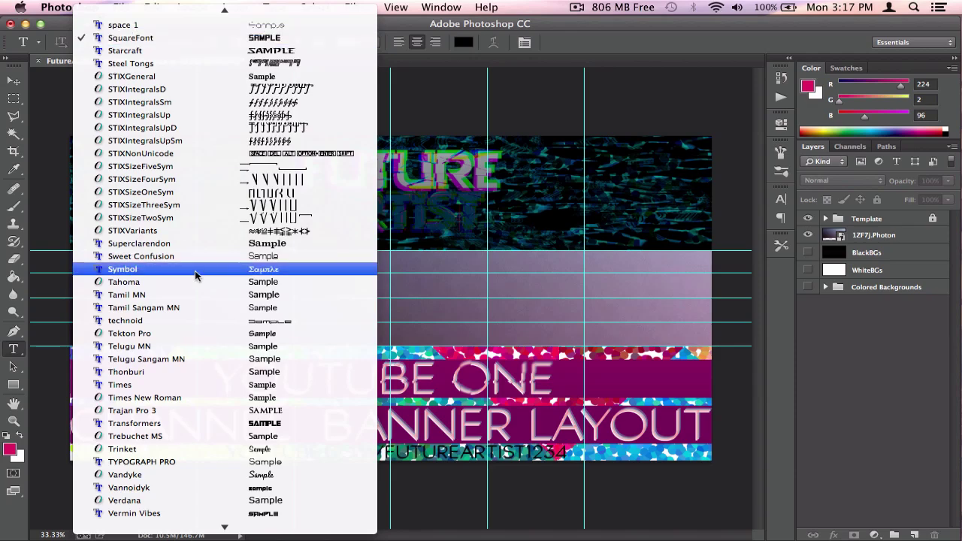
scroll(195, 277, down, 5)
scroll(195, 271, up, 3)
scroll(197, 269, down, 6)
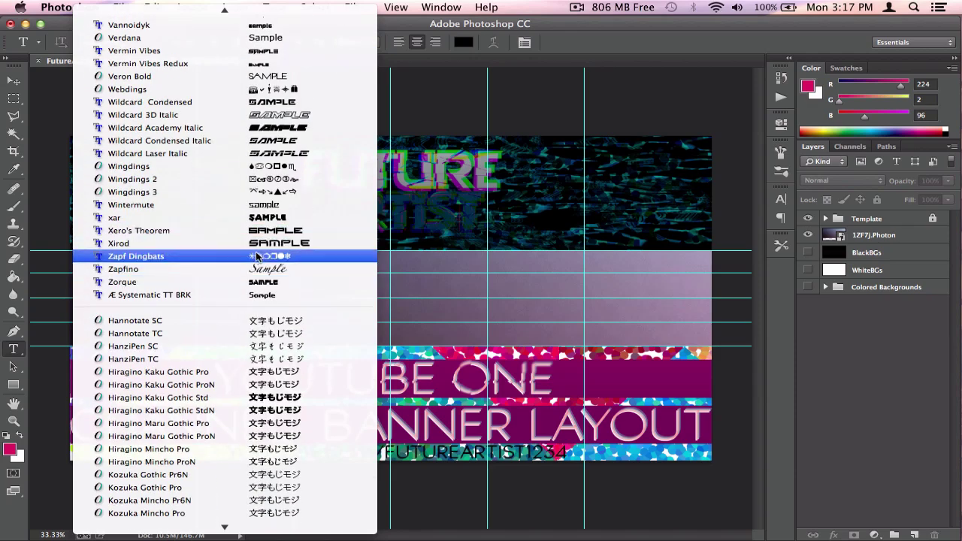
scroll(261, 181, up, 5)
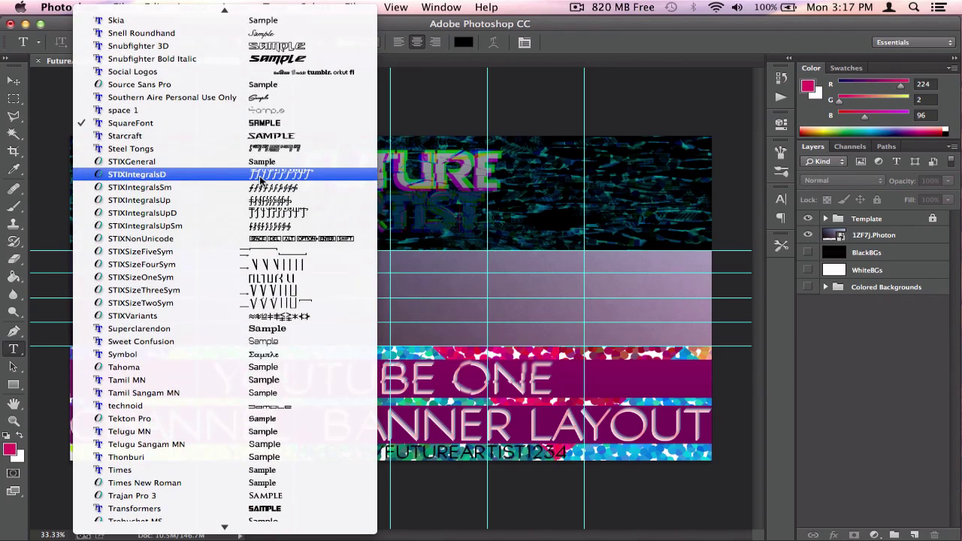
click(198, 199)
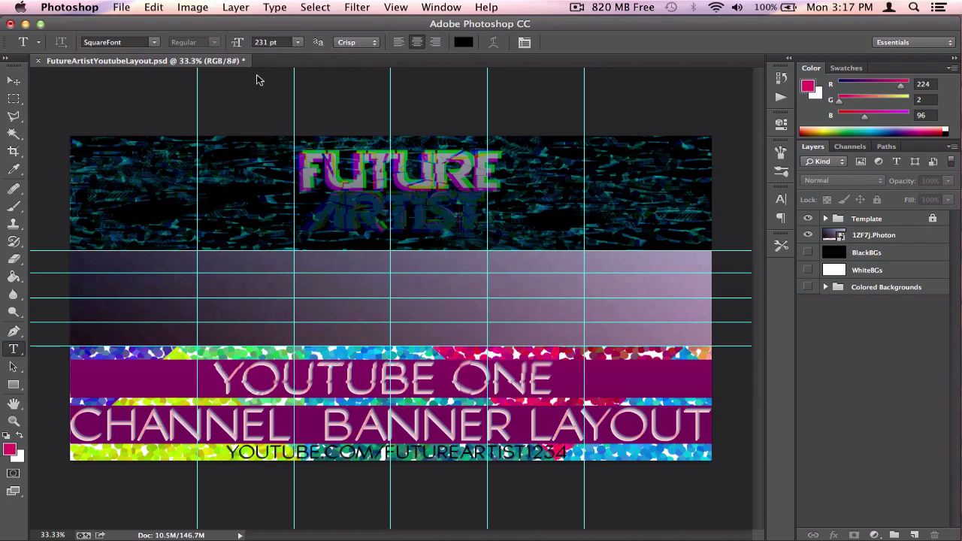
click(297, 42)
click(298, 47)
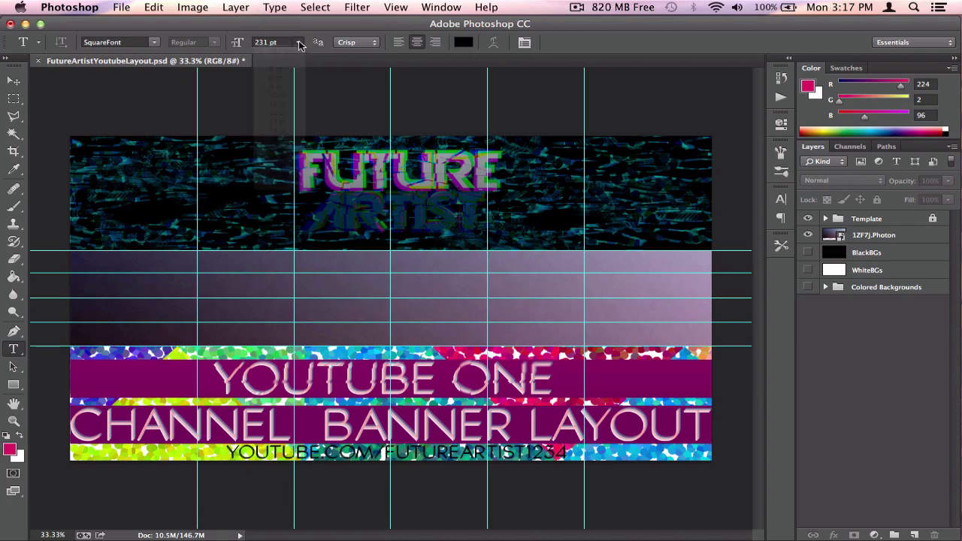
- Add the text FutureArtist in black SquareFont at 231 pt inside the banner strip
click(298, 288)
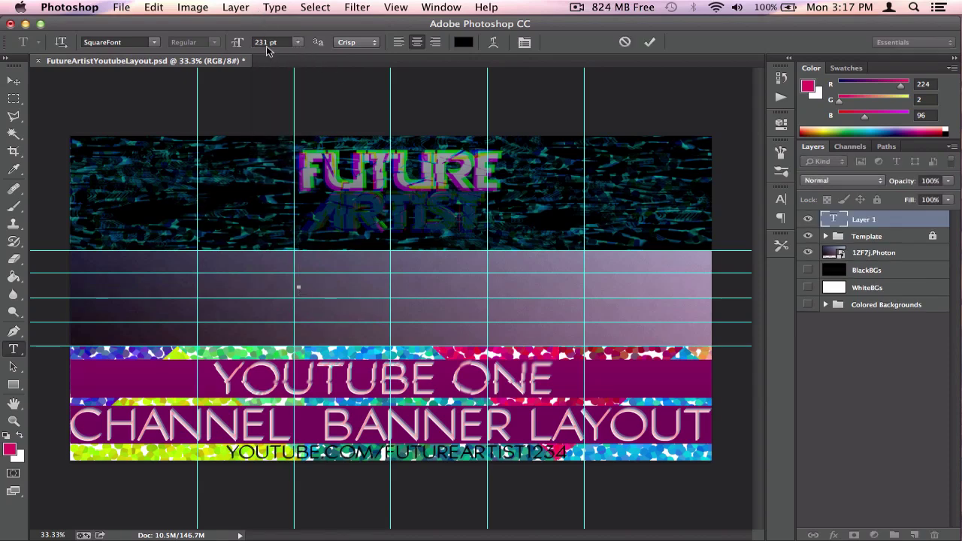
click(298, 42)
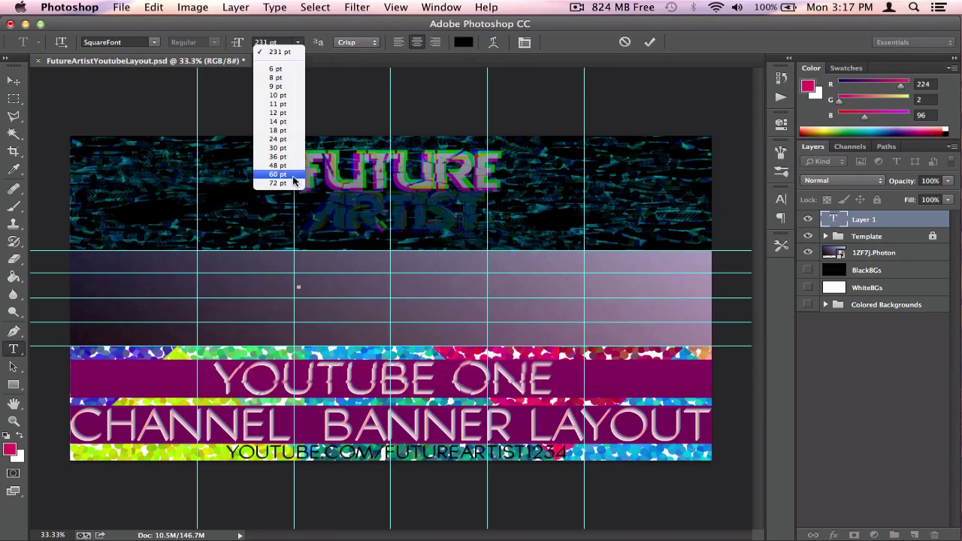
click(301, 42)
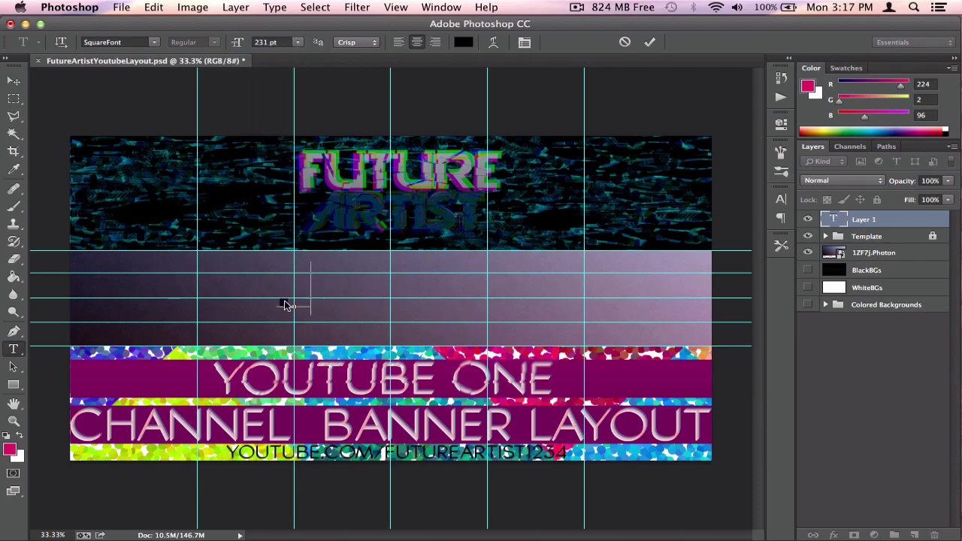
text(FUTUREARTIST)
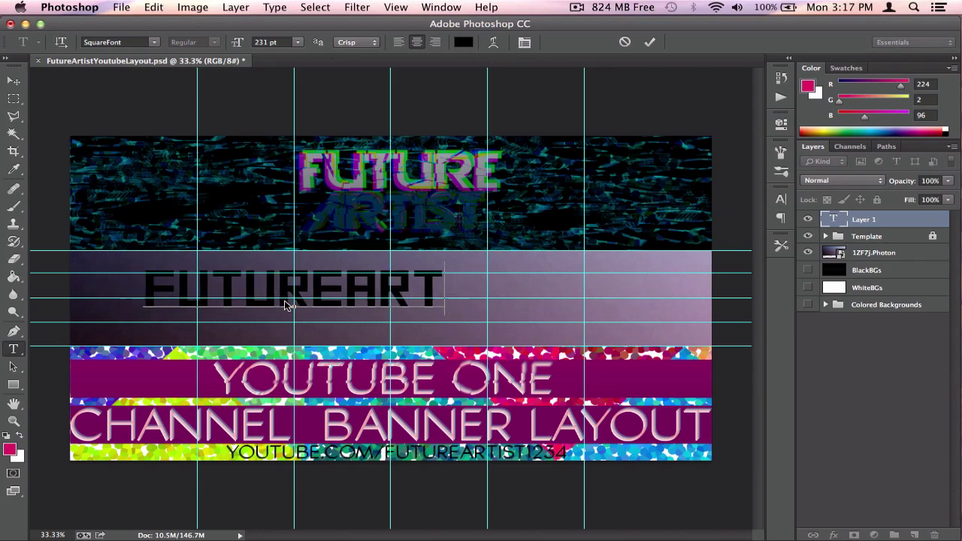
- Set the size of the whole FutureArtist text to 230 pt
double_click(393, 307)
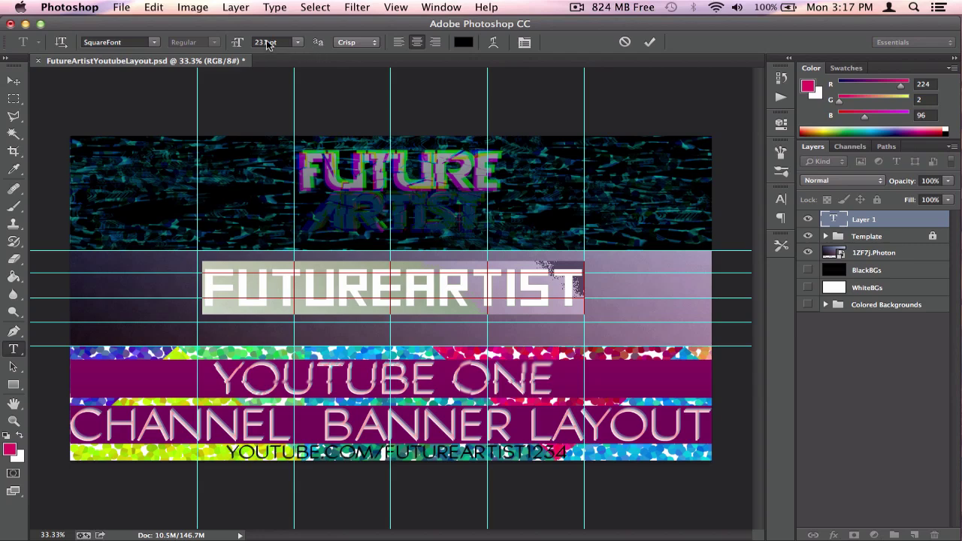
click(267, 43)
click(471, 297)
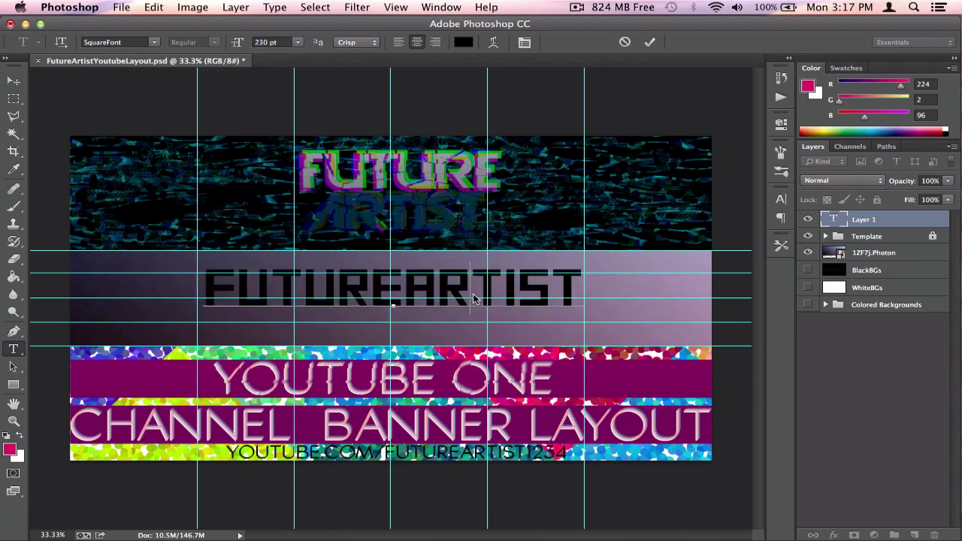
- Move the FutureArtist text slightly up so it is centred on the middle vertical guide, and deselect its layer
click(14, 81)
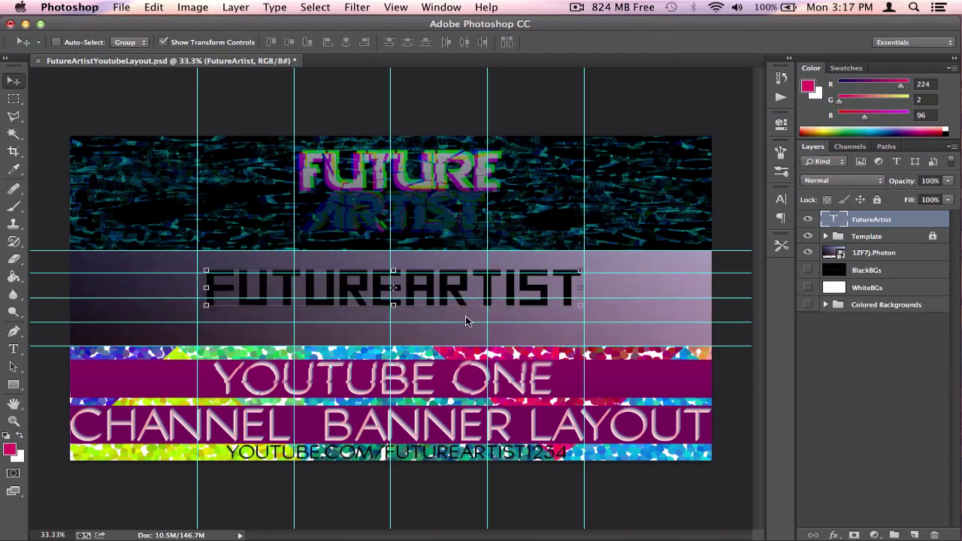
mouse_move(459, 293)
mouse_down()
mouse_move(466, 281)
mouse_move(441, 285)
mouse_move(454, 290)
mouse_up()
key(shift+Down)
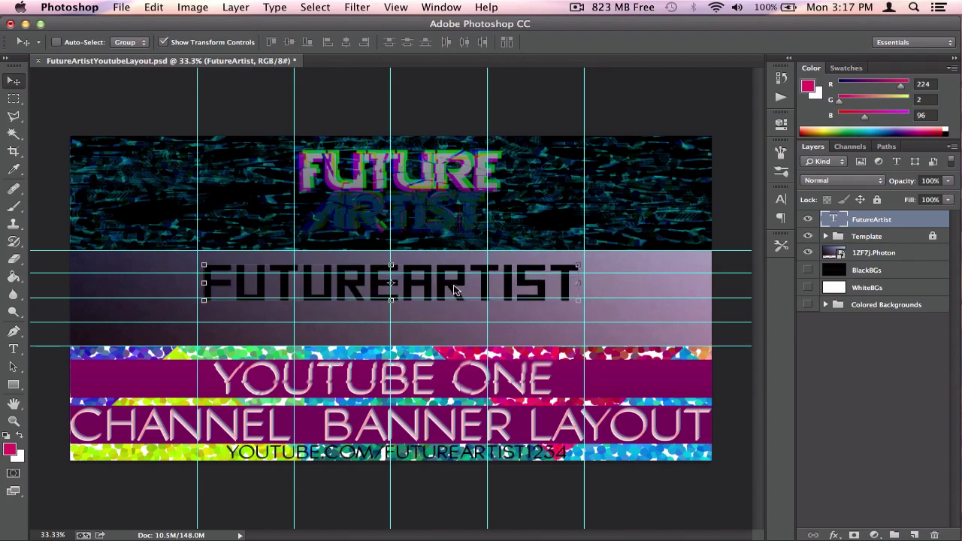
click(885, 377)
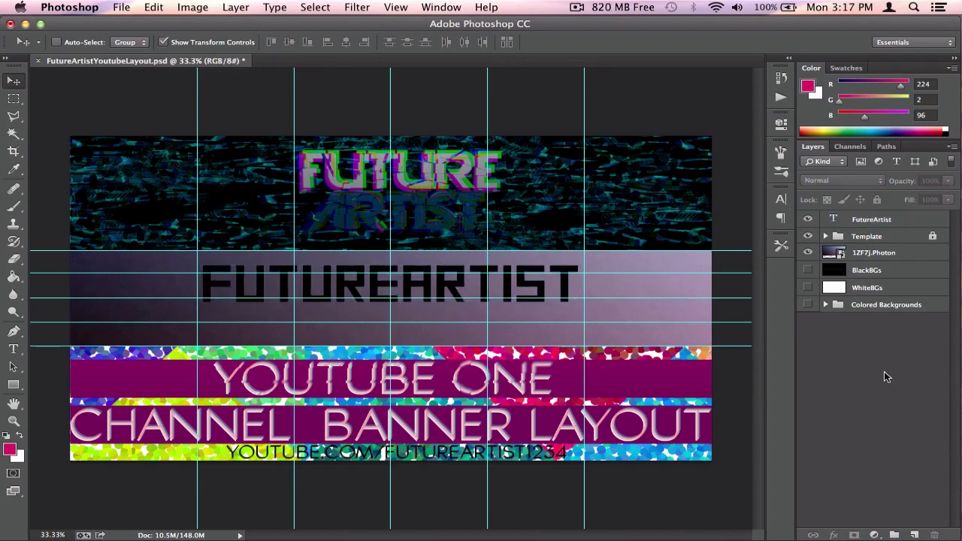
- Move the FutureArtist text layer down beneath the Template group in the layer order
double_click(869, 221)
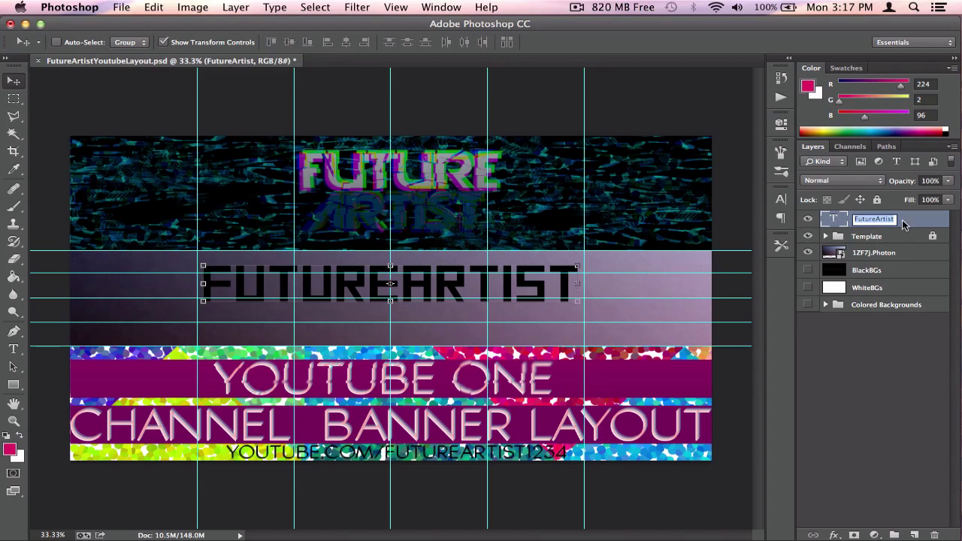
drag(904, 224, 868, 223)
click(854, 219)
click(868, 238)
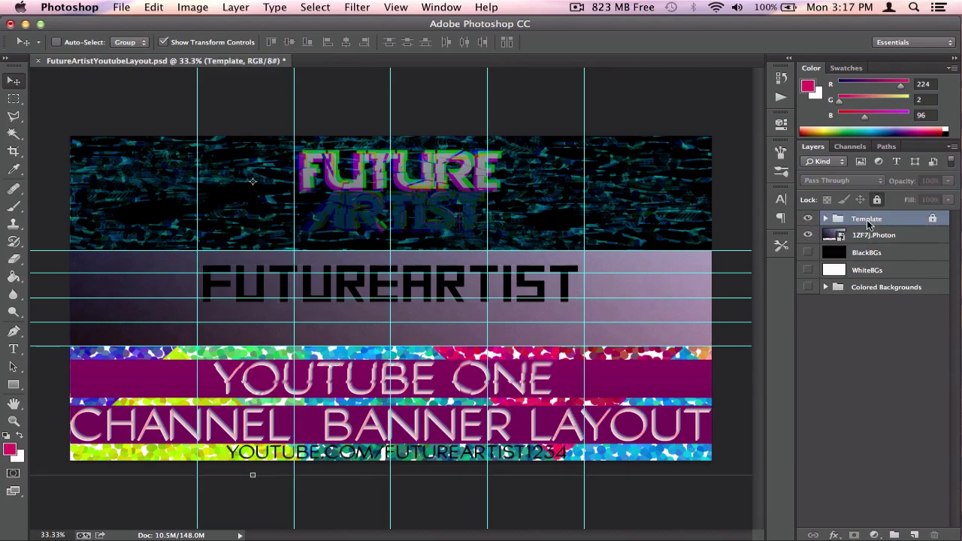
- Try to move the locked Template group and the 1ZF7j.Photon background image, and undo the last changes
click(335, 308)
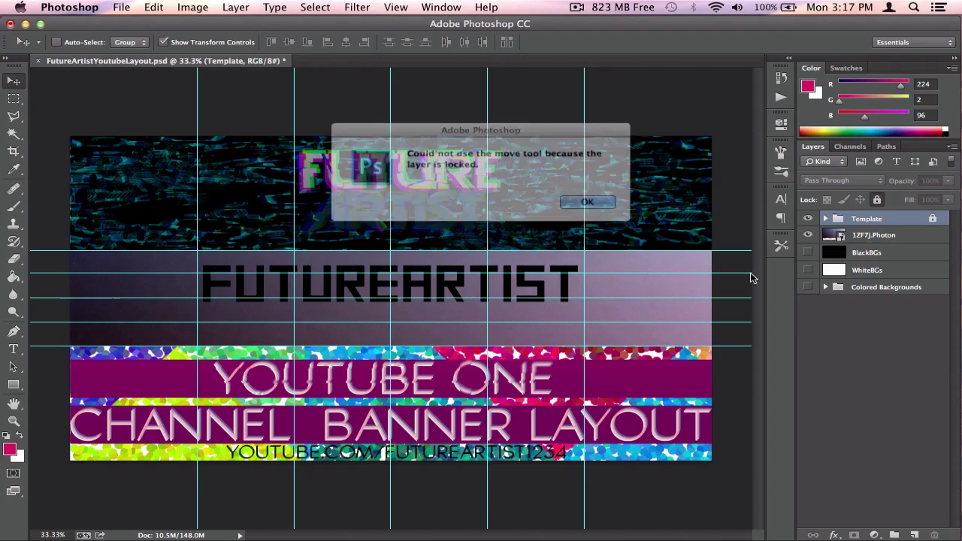
click(594, 204)
click(889, 237)
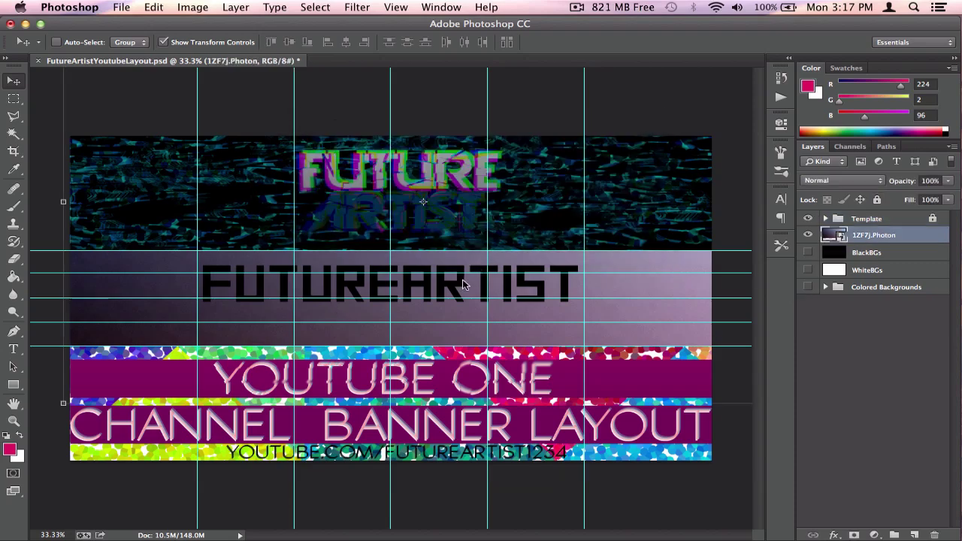
drag(463, 236, 489, 304)
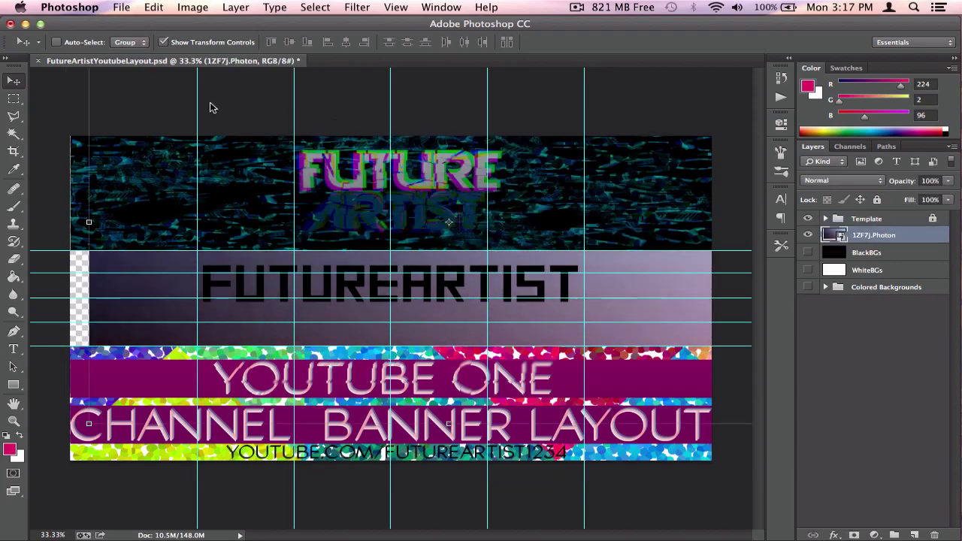
click(154, 7)
click(159, 23)
click(154, 6)
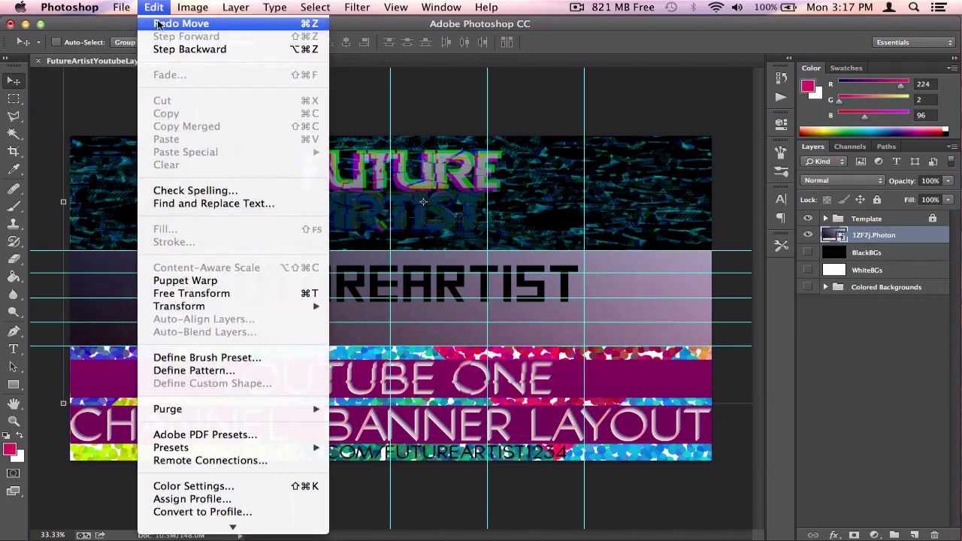
click(170, 49)
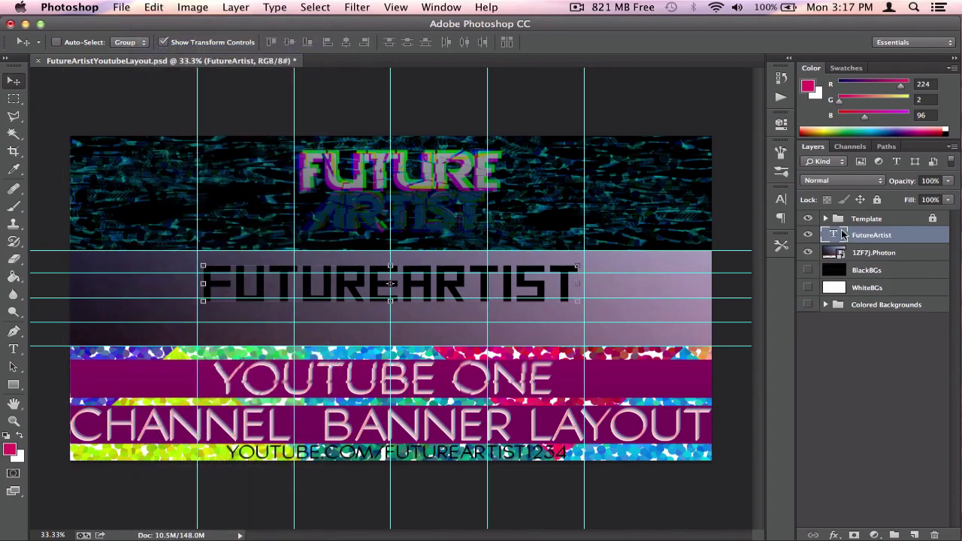
- Try placing the FutureArtist and 1ZF7j.Photon layers above the Template group and shifting the text and background image
drag(869, 234, 869, 222)
drag(420, 298, 322, 253)
drag(873, 258, 879, 228)
drag(567, 229, 559, 197)
- Undo the text and image moves and the layer reordering until FutureArtist is back beneath the Template group
click(152, 7)
click(175, 43)
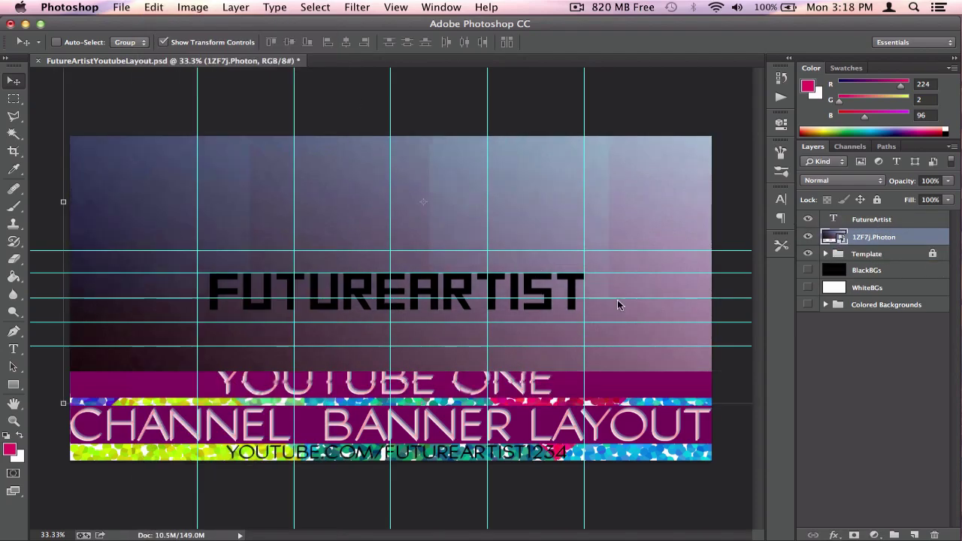
click(154, 7)
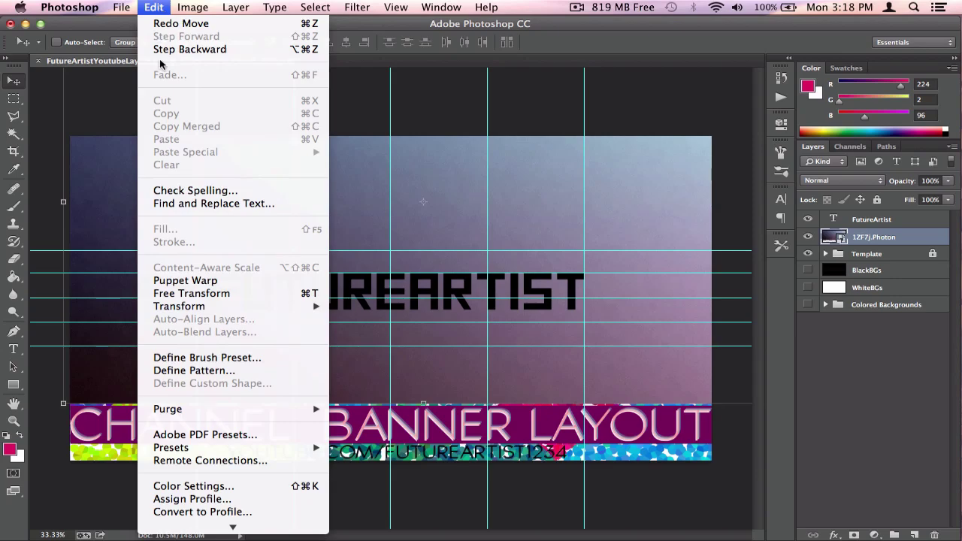
click(168, 47)
click(159, 7)
click(169, 46)
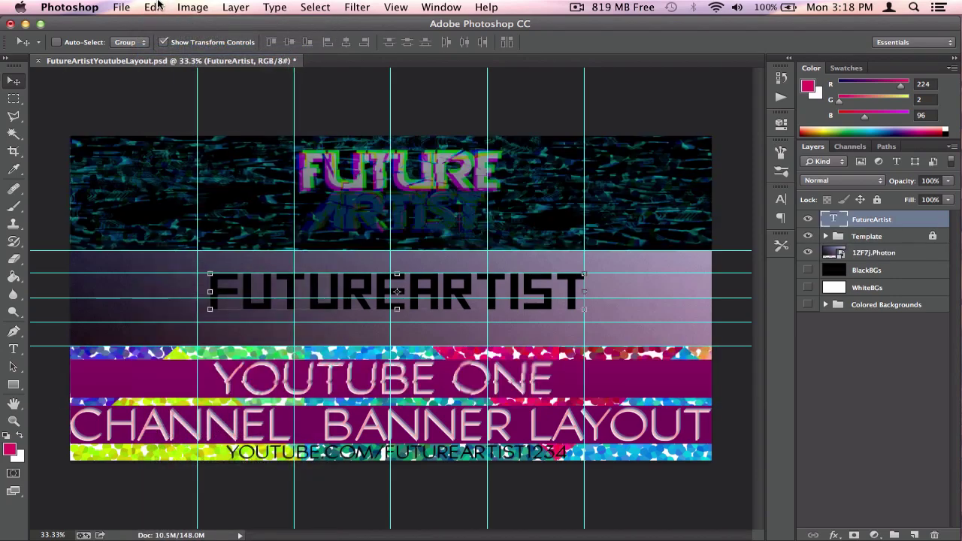
click(159, 7)
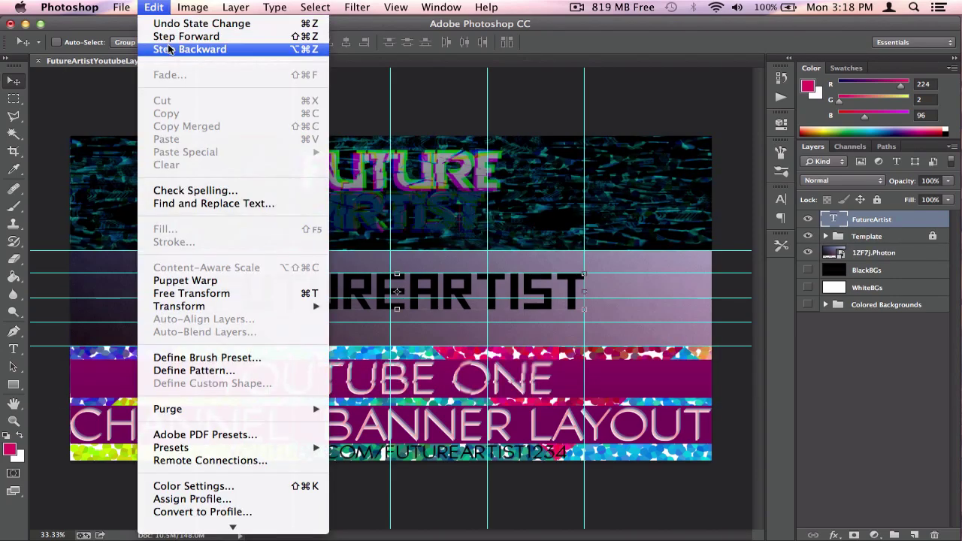
click(168, 49)
click(154, 6)
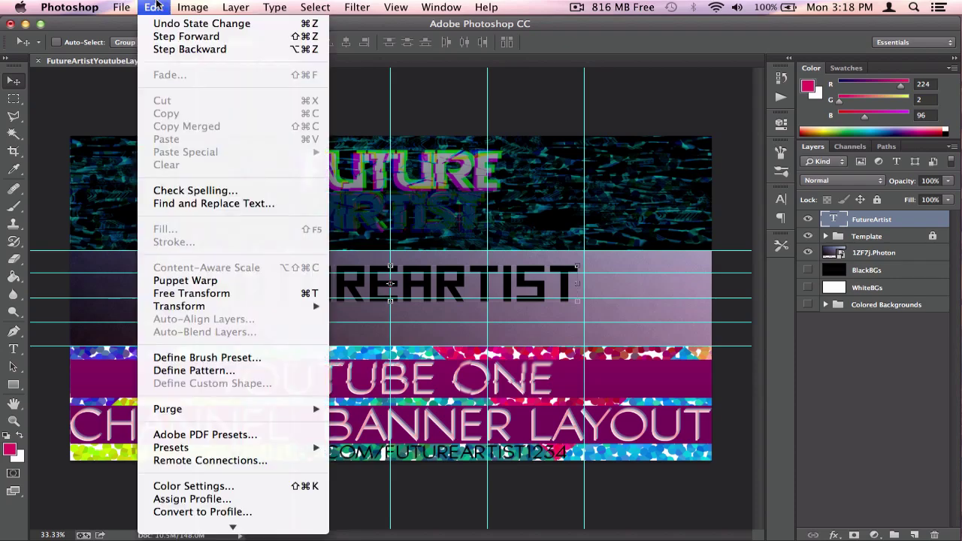
click(173, 54)
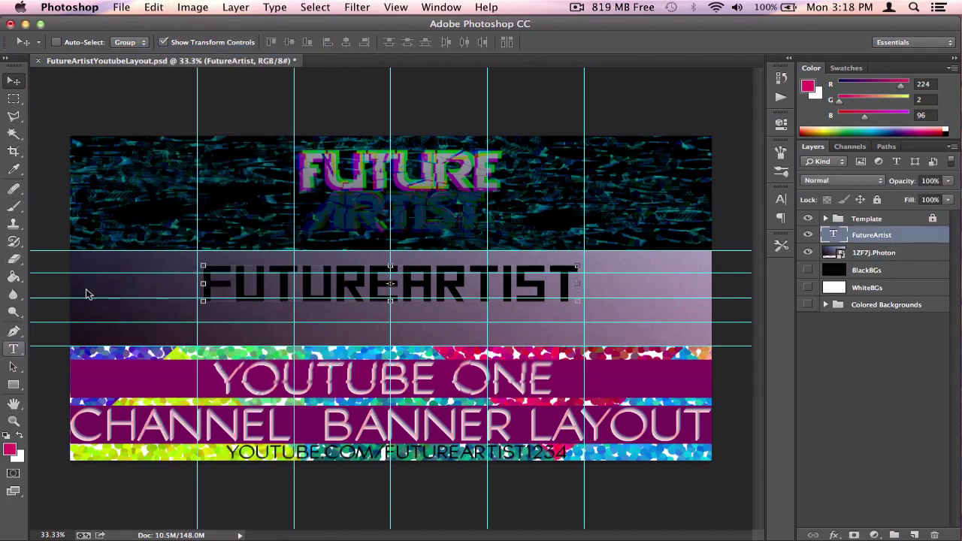
- Hide the guides and deselect the FutureArtist layer to check the banner, and show the guides again
key(super+semicolon)
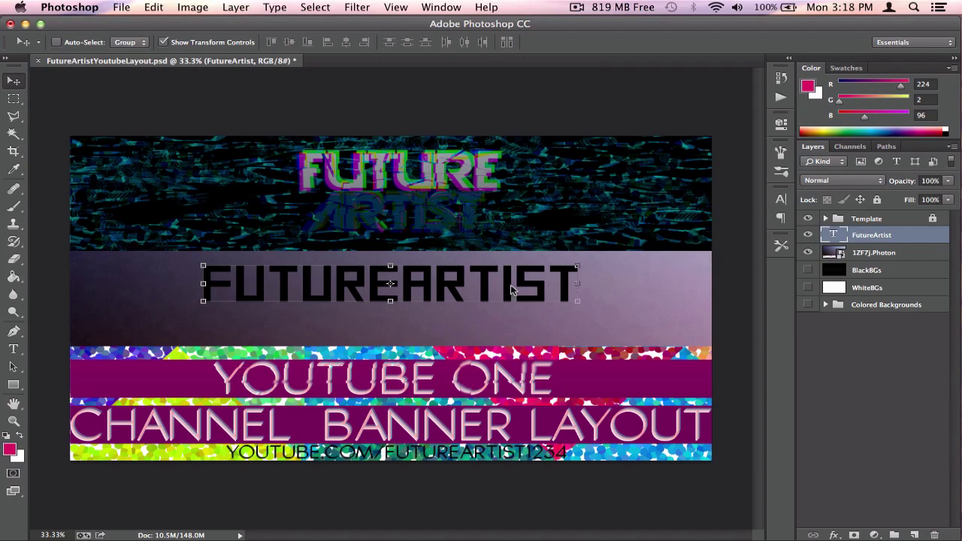
click(891, 377)
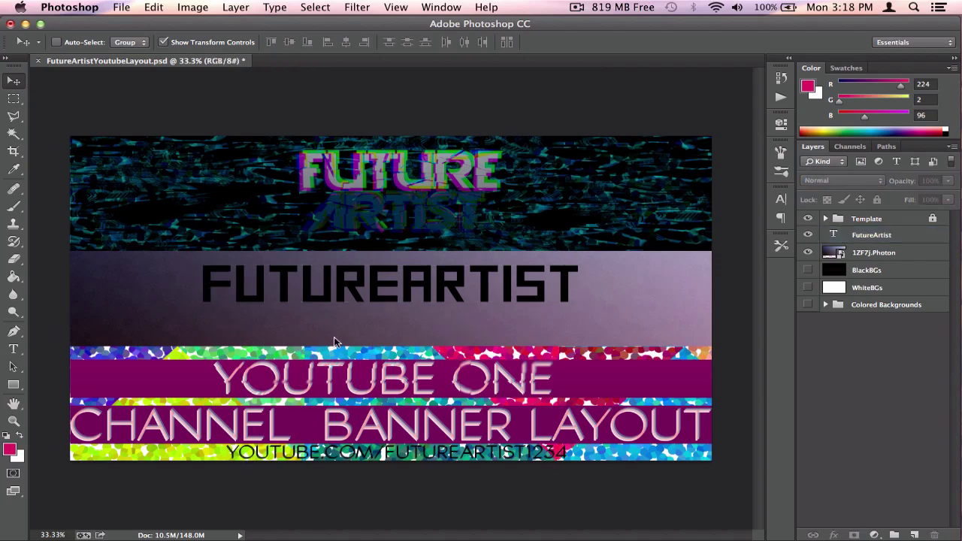
key(super+semicolon)
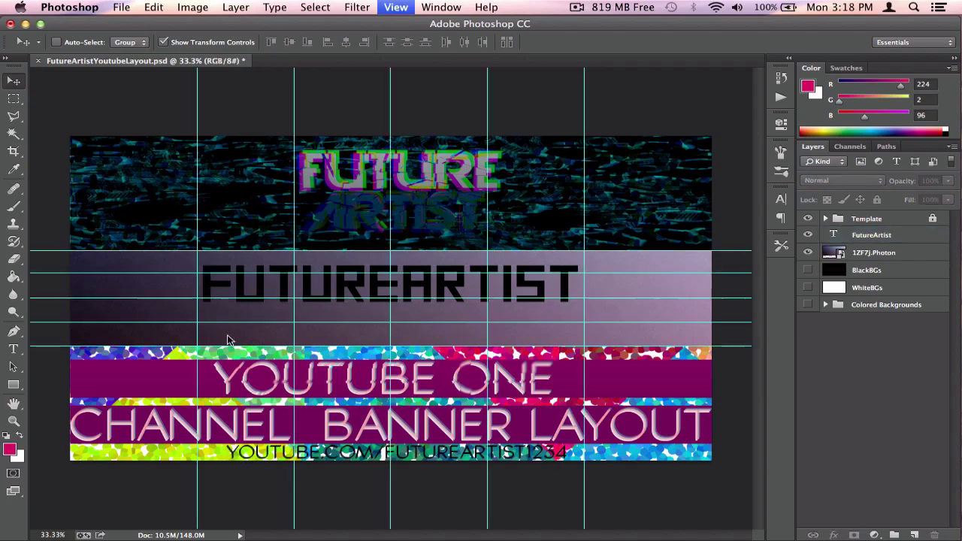
- Add the text Gaming in black SquareFont at 60 pt below the start of the FutureArtist title
click(14, 350)
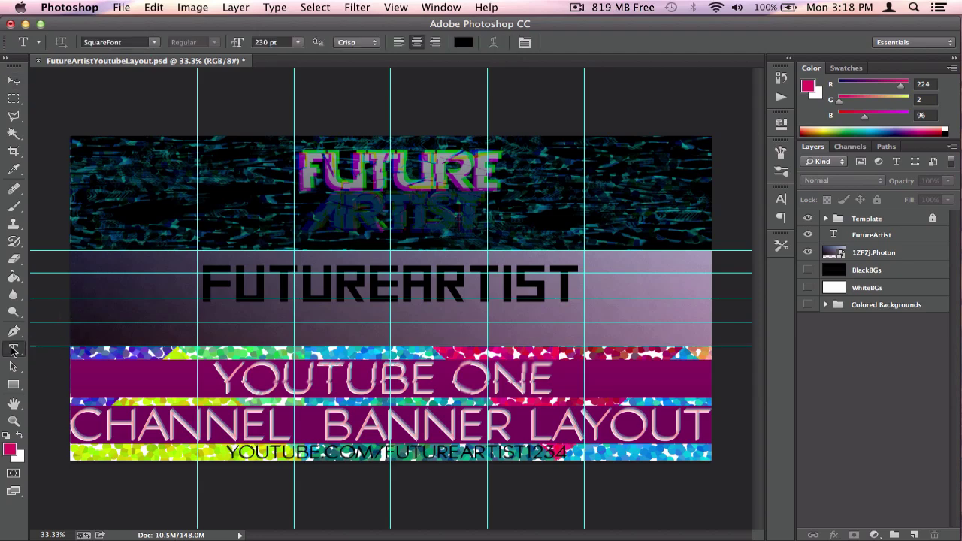
click(216, 332)
click(298, 42)
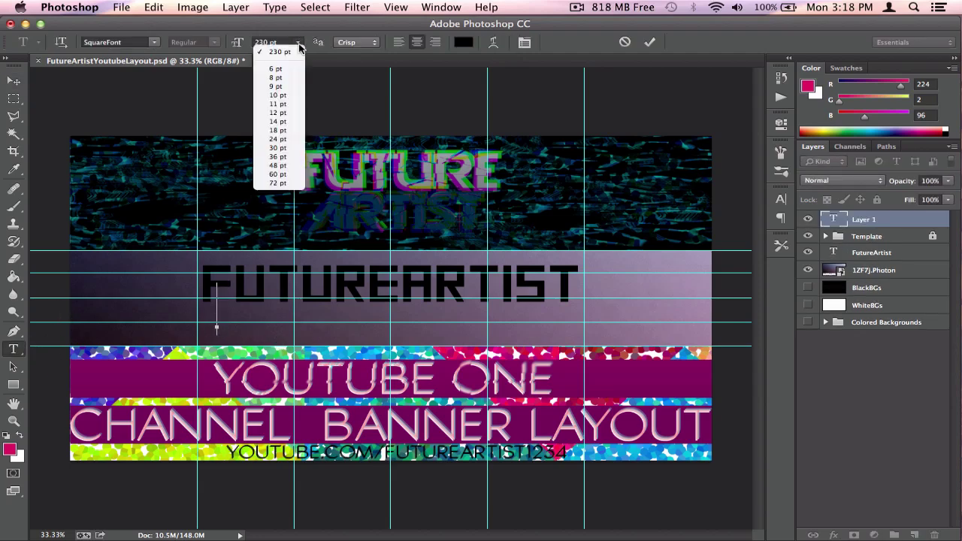
click(278, 174)
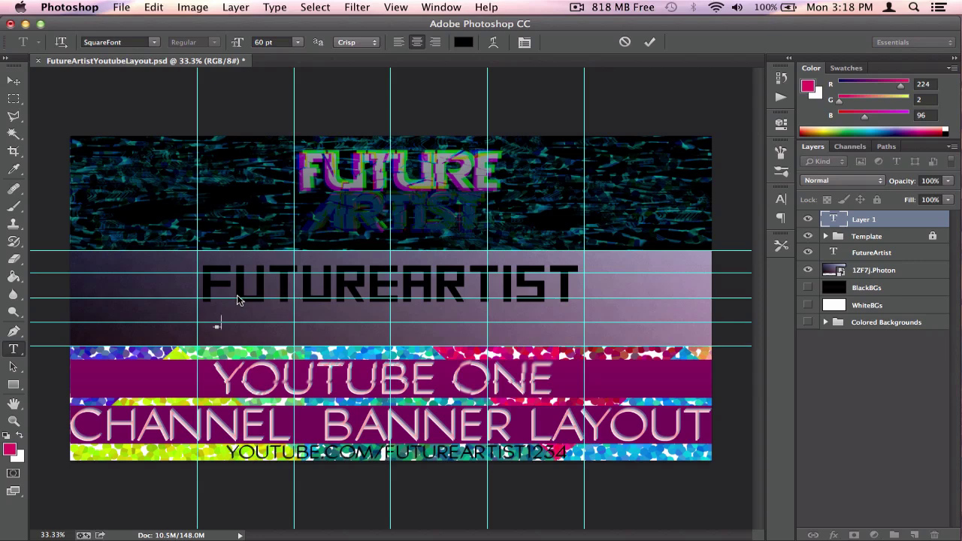
text(Gaming)
key(super+Return)
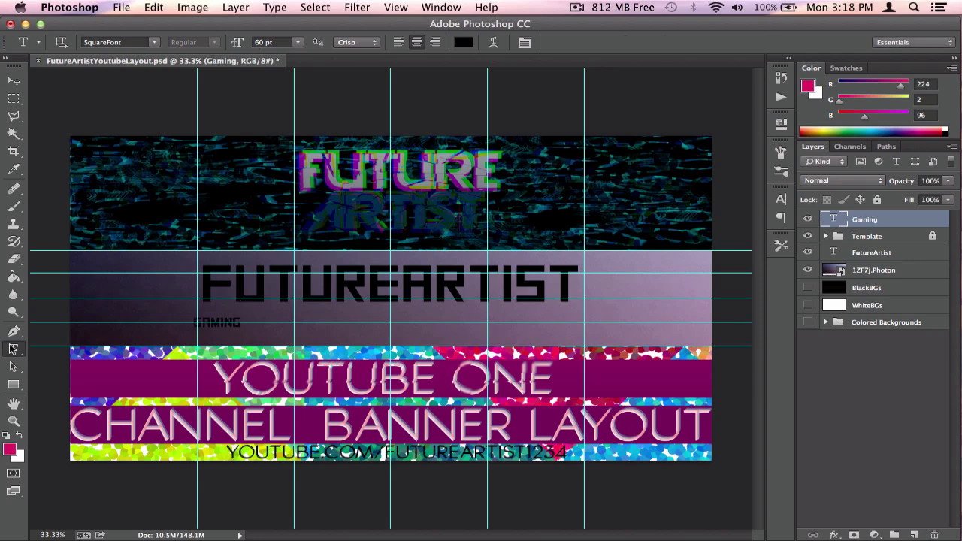
- Add the text Tutorials at 60 pt below the title, between the second and third vertical guides
click(345, 322)
text(Tutorials)
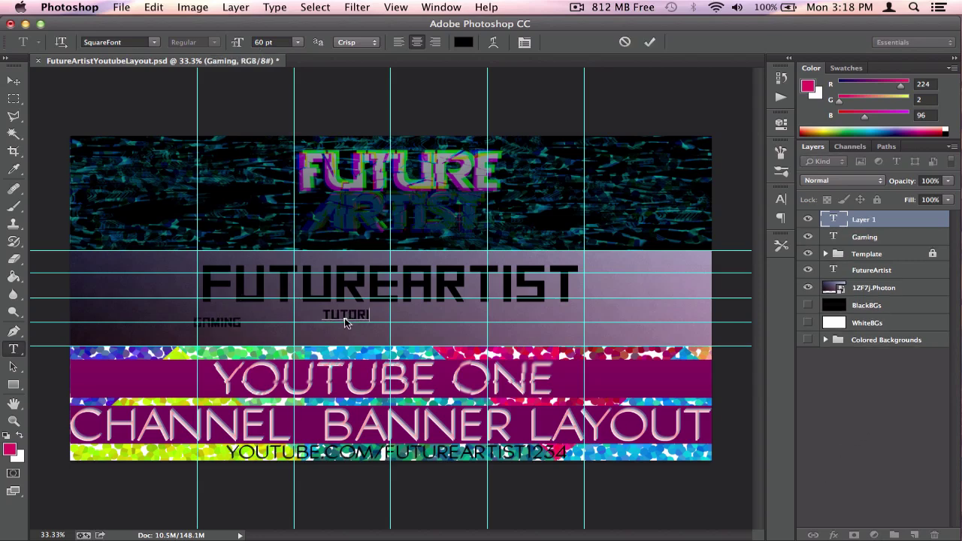
key(super+Return)
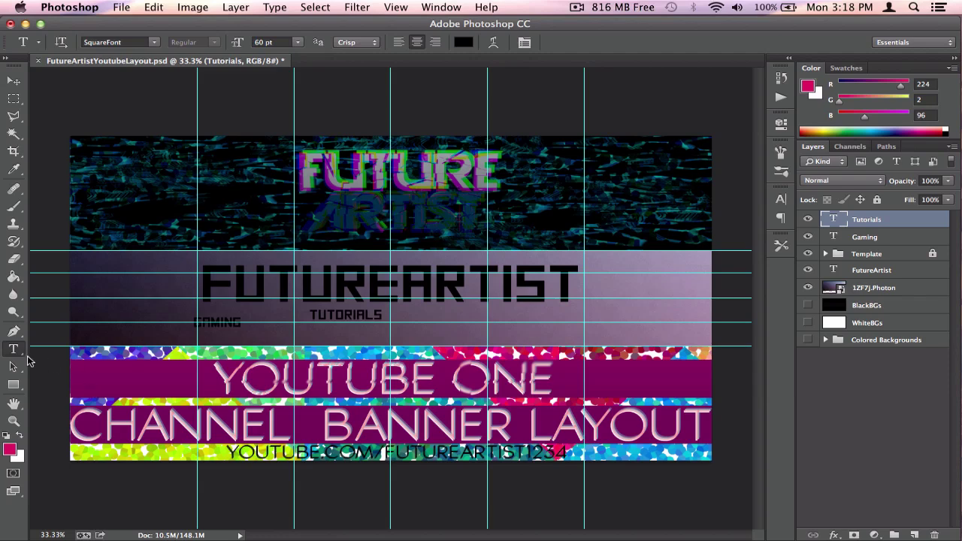
- Add the text And more at 60 pt beside Tutorials, and hide the guides
click(439, 327)
text(A)
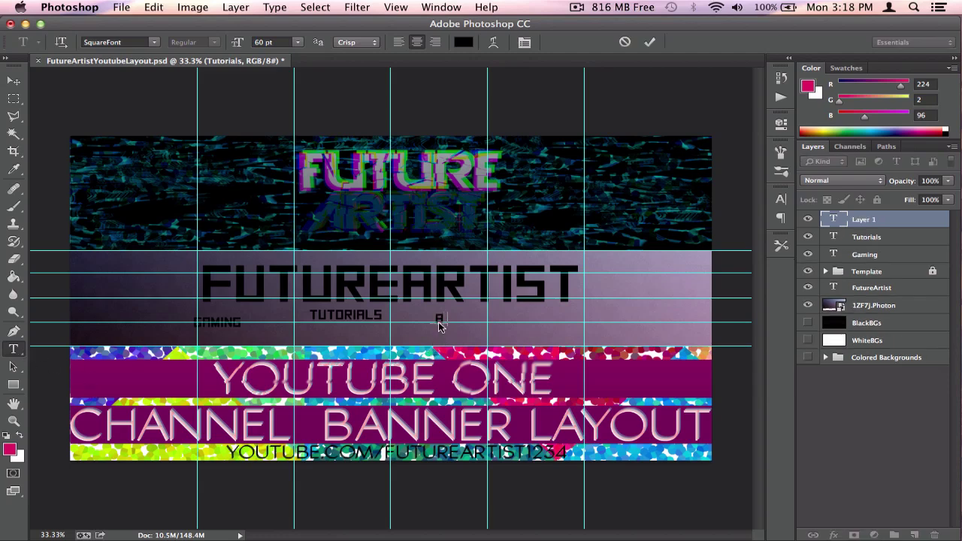
text(nd More)
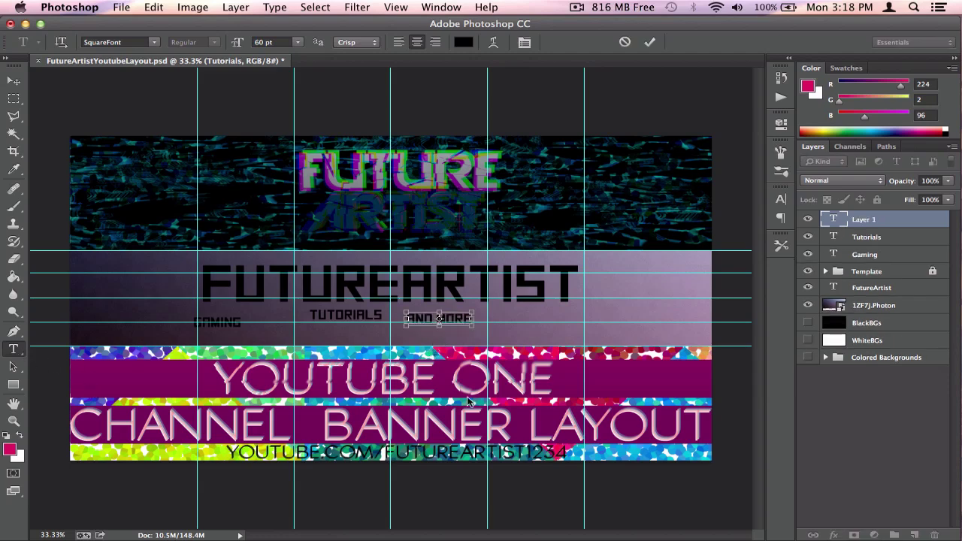
key(super+h)
key(super+Return)
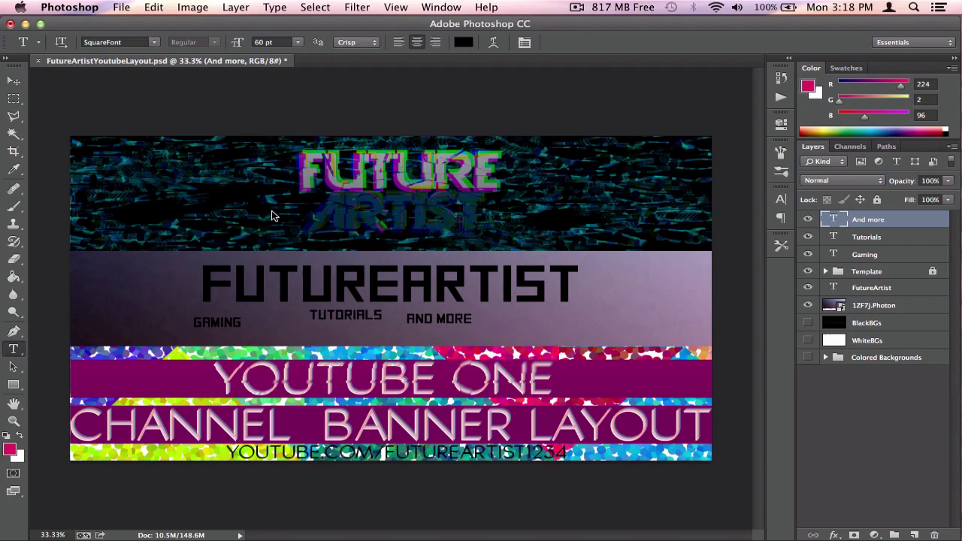
- Set the size of the Gaming text to 72 pt
click(867, 253)
double_click(831, 254)
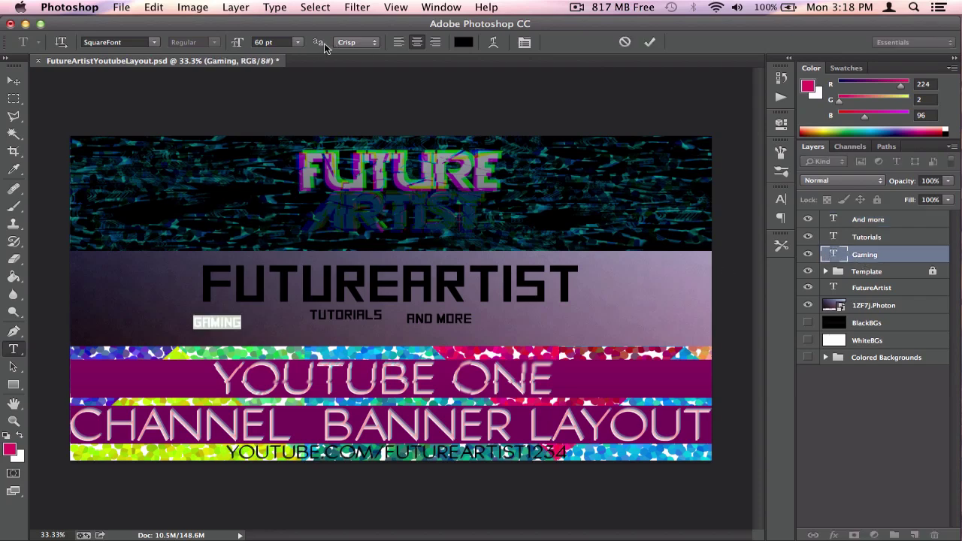
click(301, 43)
key(Return)
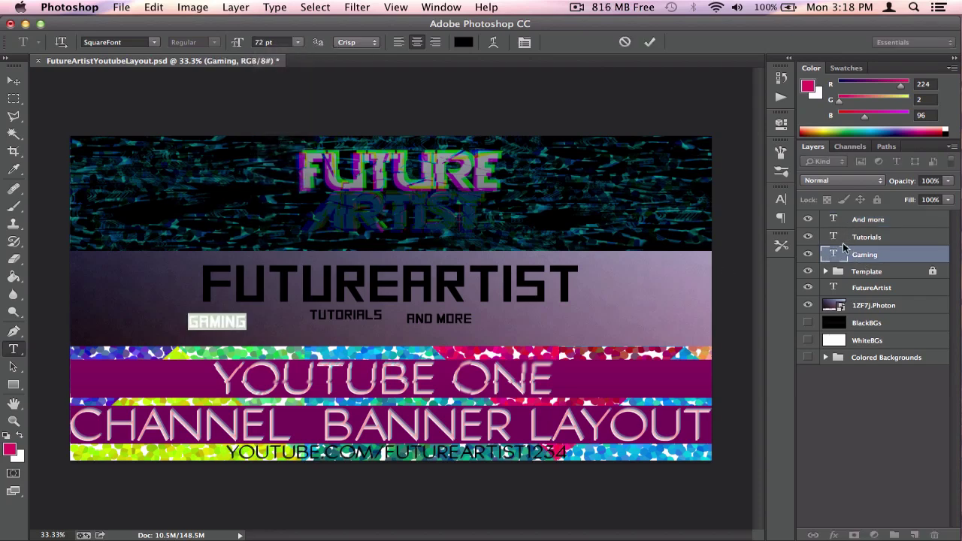
key(super+Return)
- Set the size of the whole Tutorials text to 72 pt
click(836, 238)
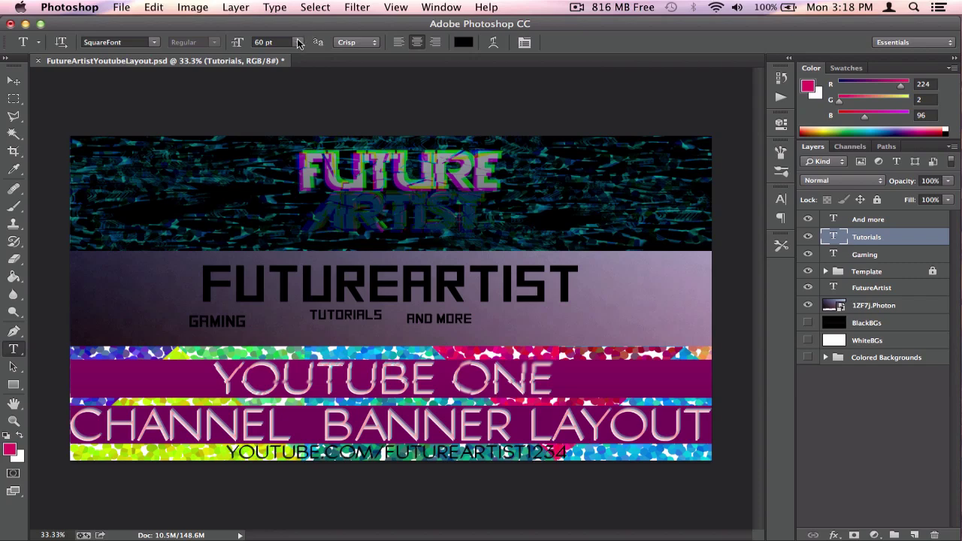
click(300, 43)
click(840, 238)
double_click(840, 237)
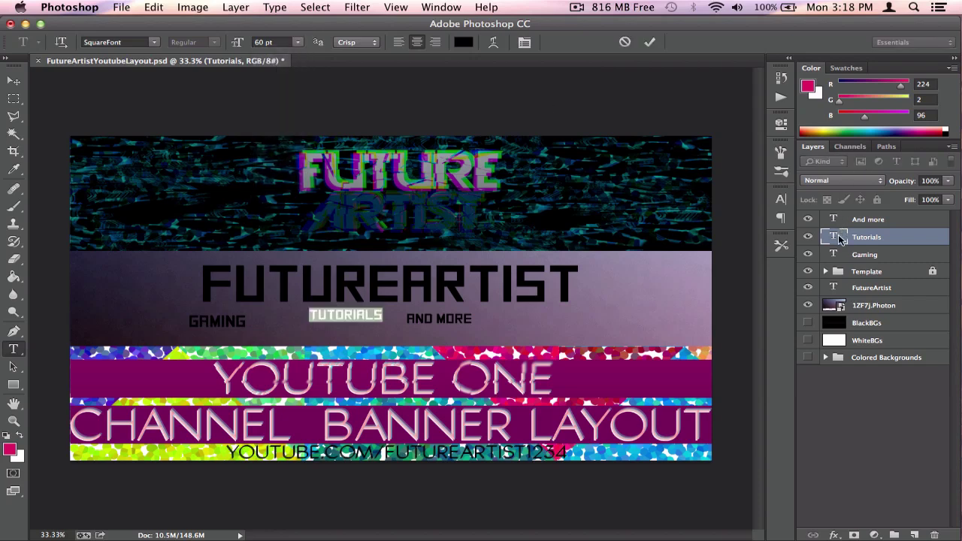
key(super+Return)
double_click(840, 237)
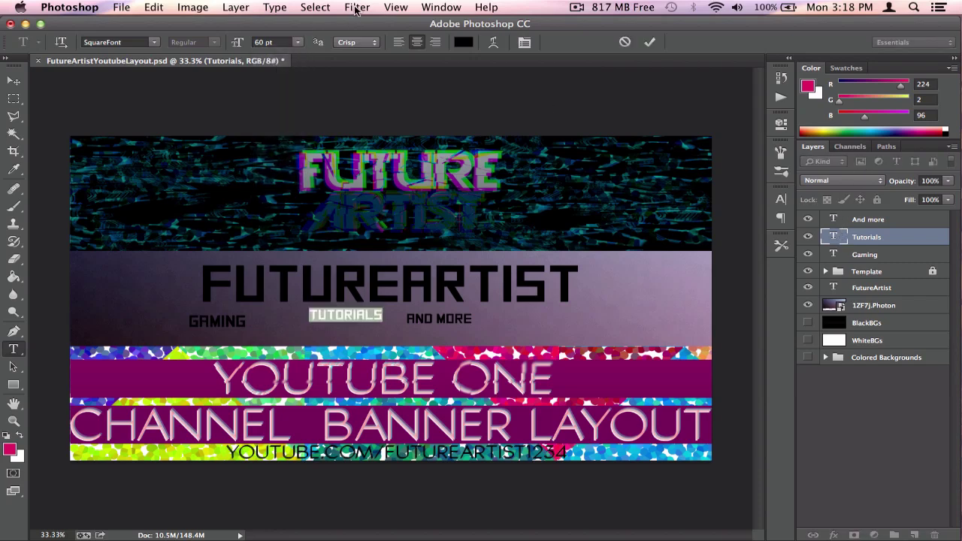
click(297, 42)
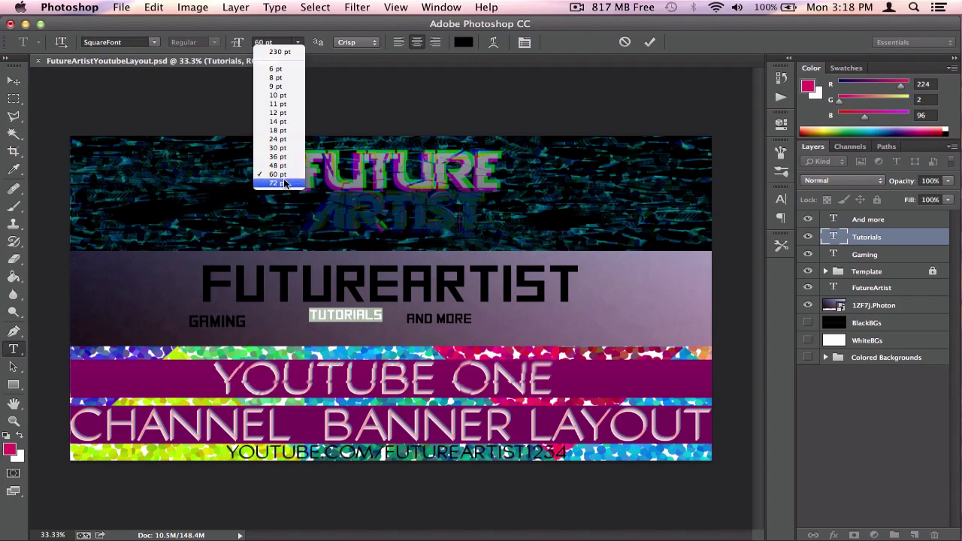
click(286, 185)
key(super+Return)
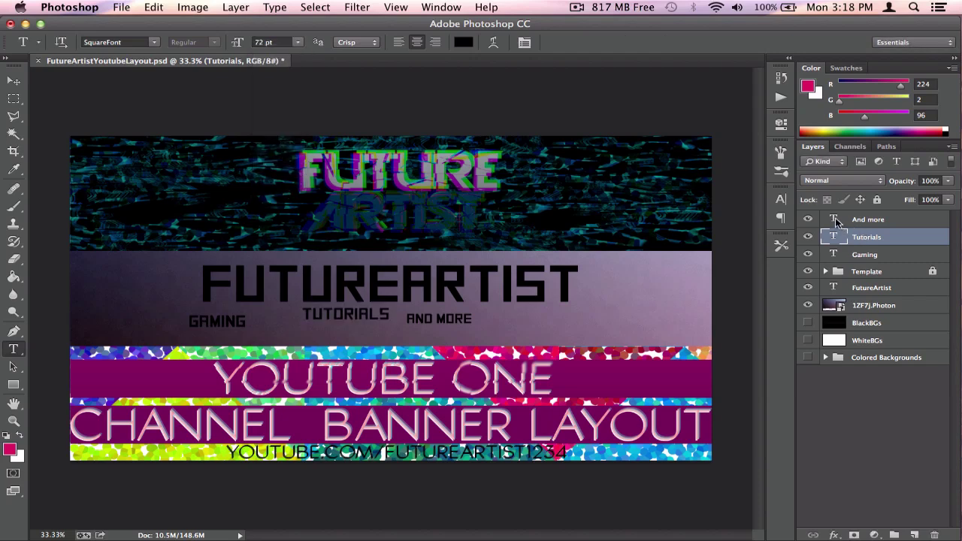
- Set the size of the And more text to 72 pt
double_click(835, 219)
click(298, 42)
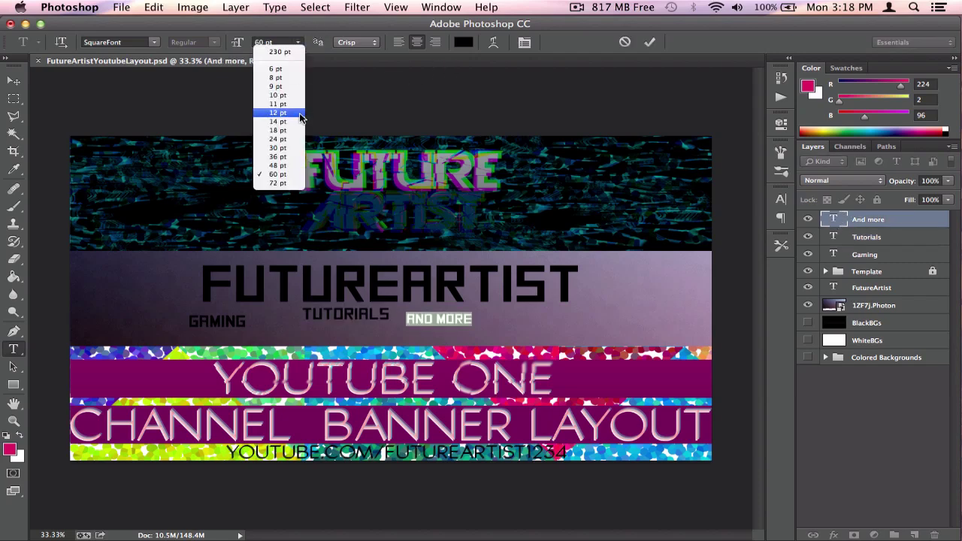
click(281, 184)
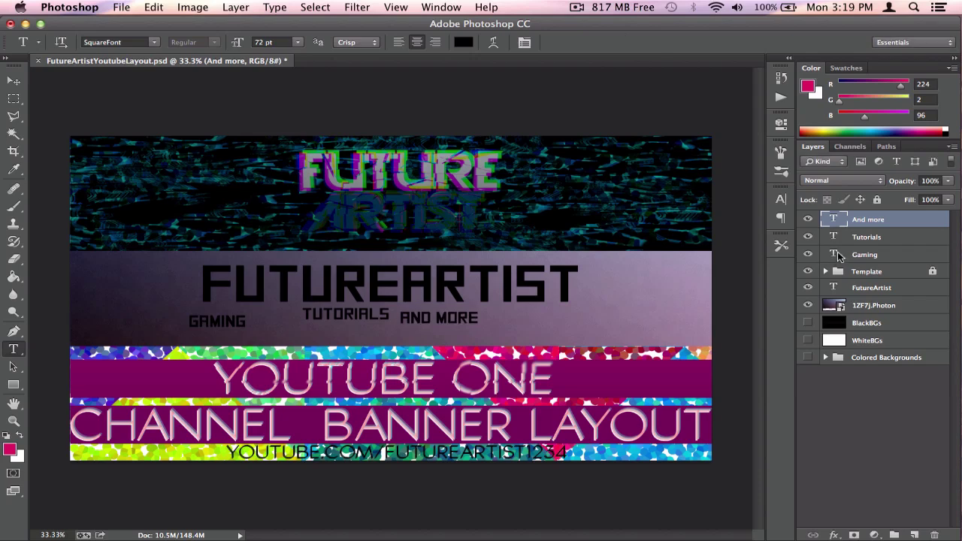
- Recolor the Gaming text to a bright sky blue
double_click(832, 255)
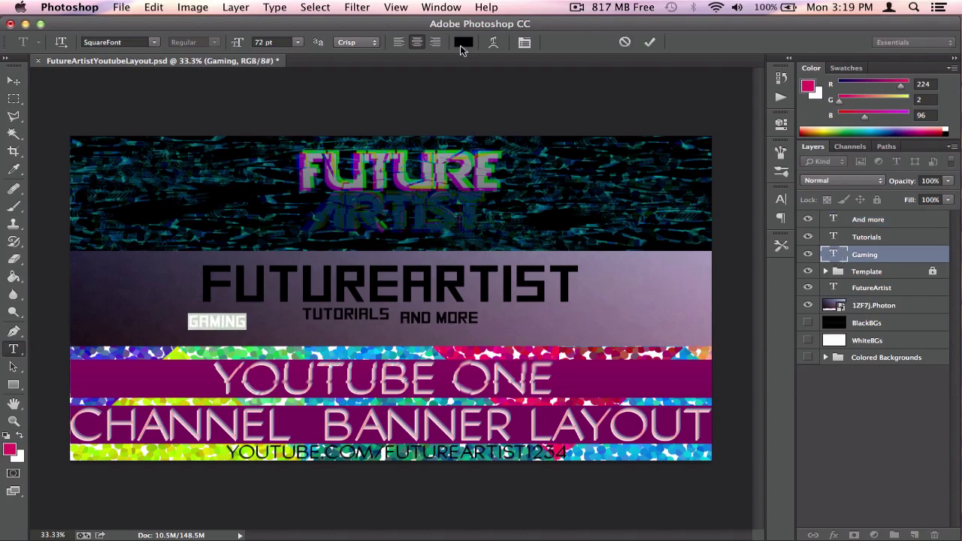
click(462, 42)
click(455, 204)
click(471, 126)
click(489, 209)
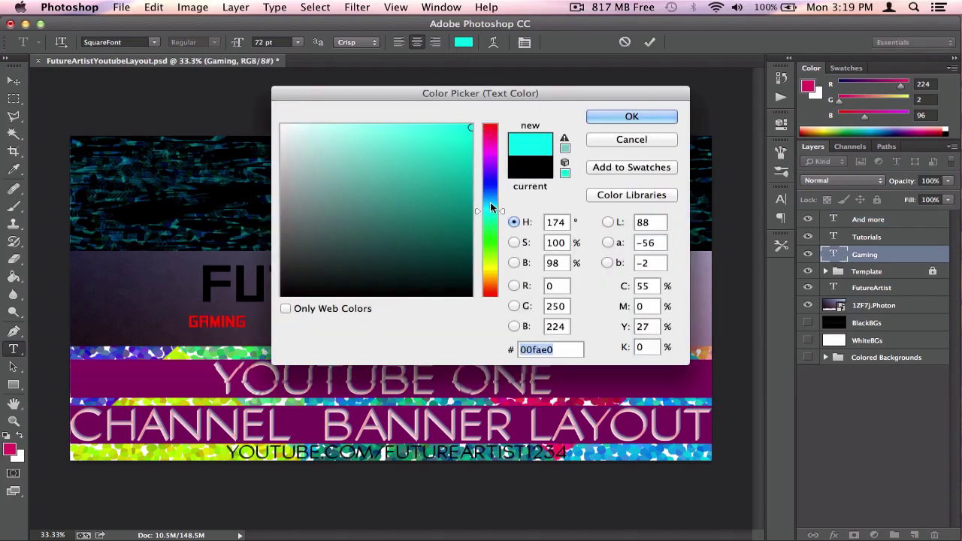
click(490, 200)
click(648, 117)
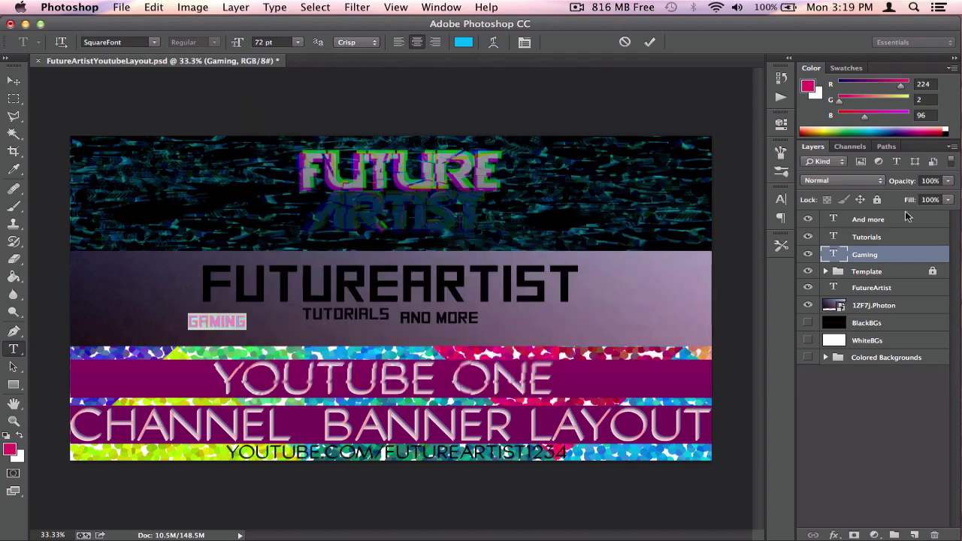
- Recolor the Tutorials text to a slightly deeper bright blue, 0090ff
double_click(832, 236)
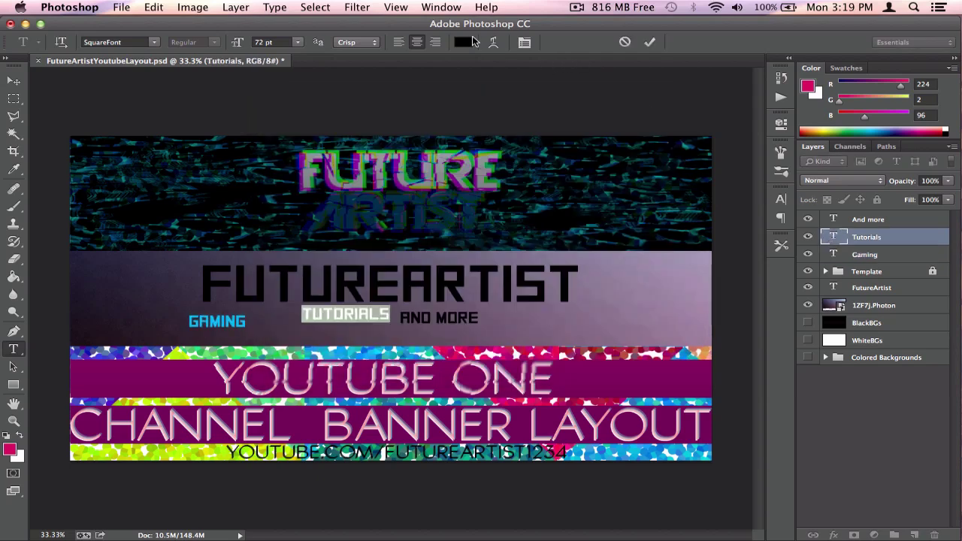
click(463, 42)
click(471, 126)
click(491, 201)
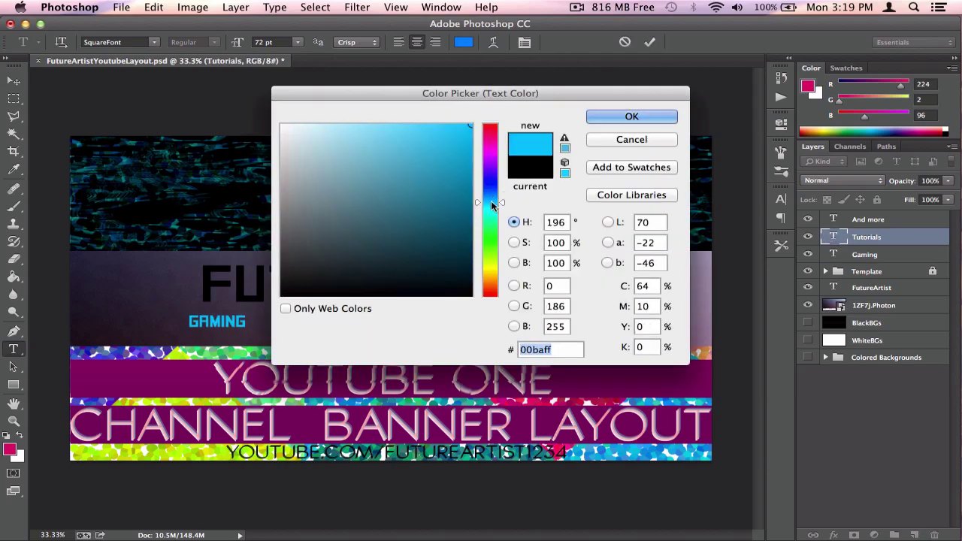
drag(490, 200, 491, 197)
click(631, 116)
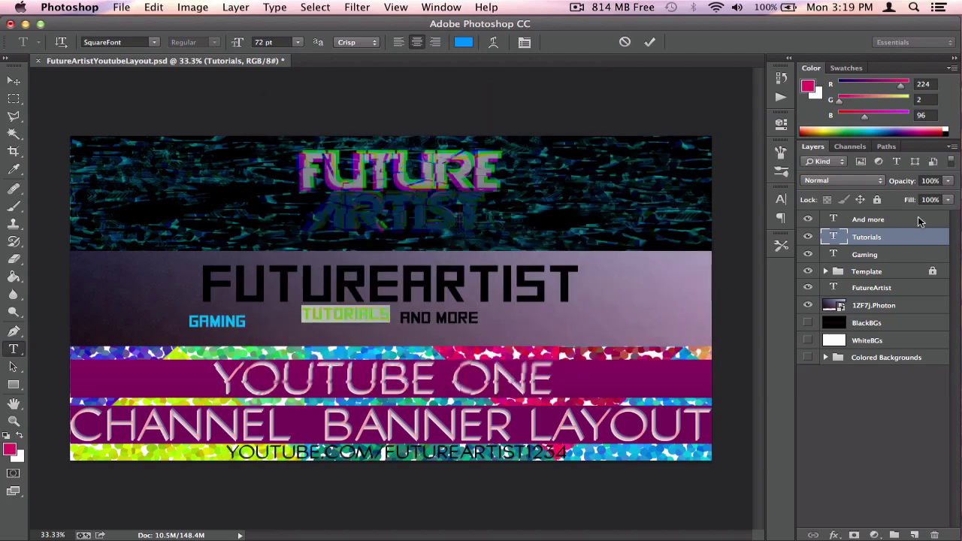
key(super+Return)
- Recolor the And more text to a dark royal blue with a hue of 234°
double_click(834, 218)
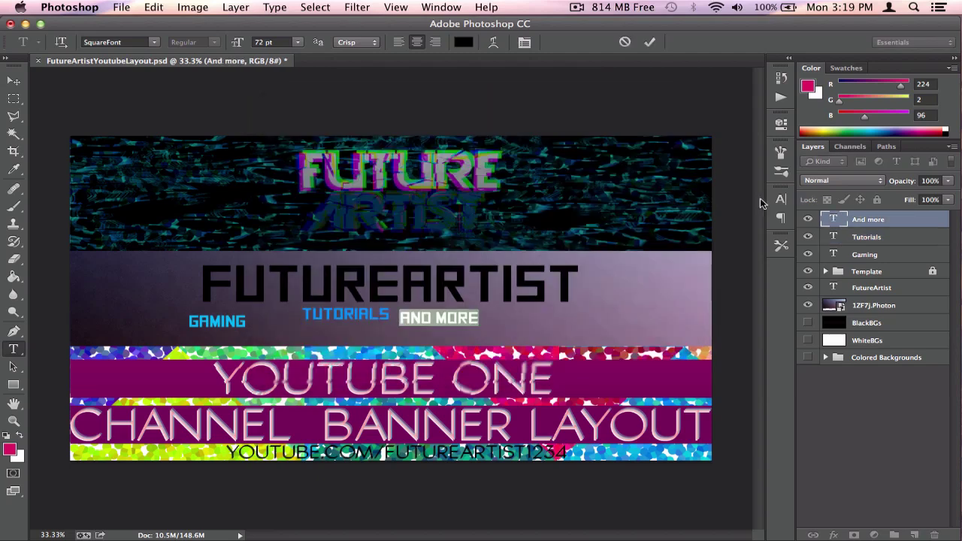
click(463, 42)
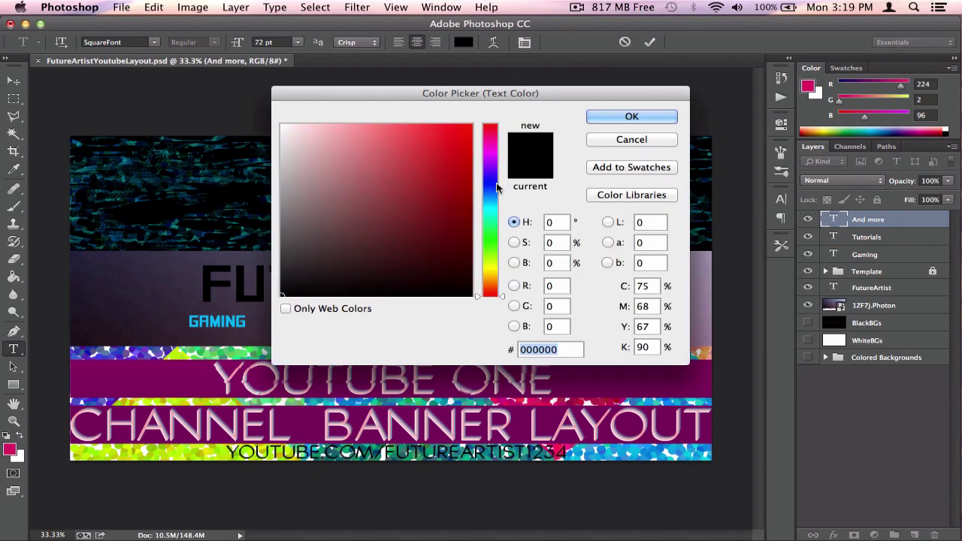
click(489, 185)
mouse_move(473, 124)
mouse_down()
mouse_move(427, 122)
mouse_move(564, 105)
mouse_up()
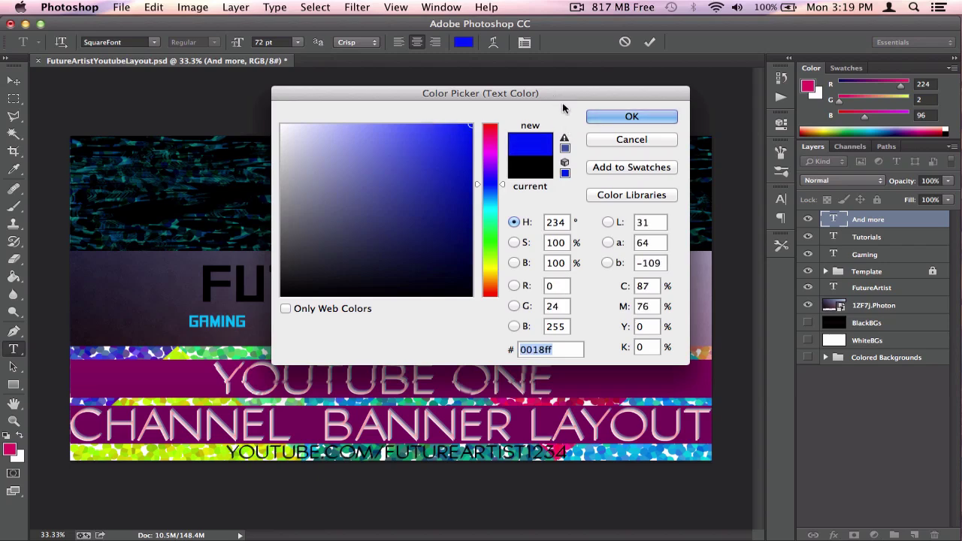
click(467, 168)
click(629, 116)
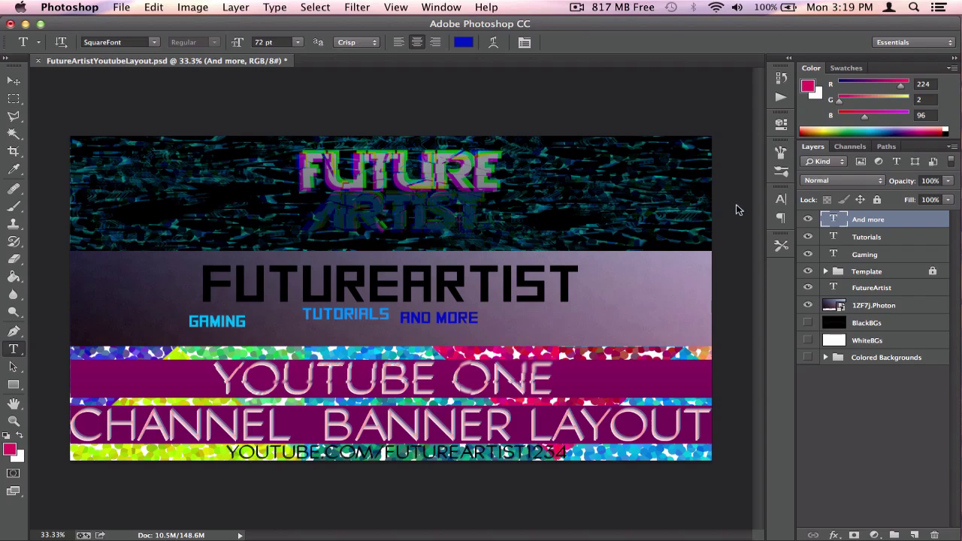
- Darken the blue of the Tutorials text while keeping its hue
double_click(838, 236)
click(463, 42)
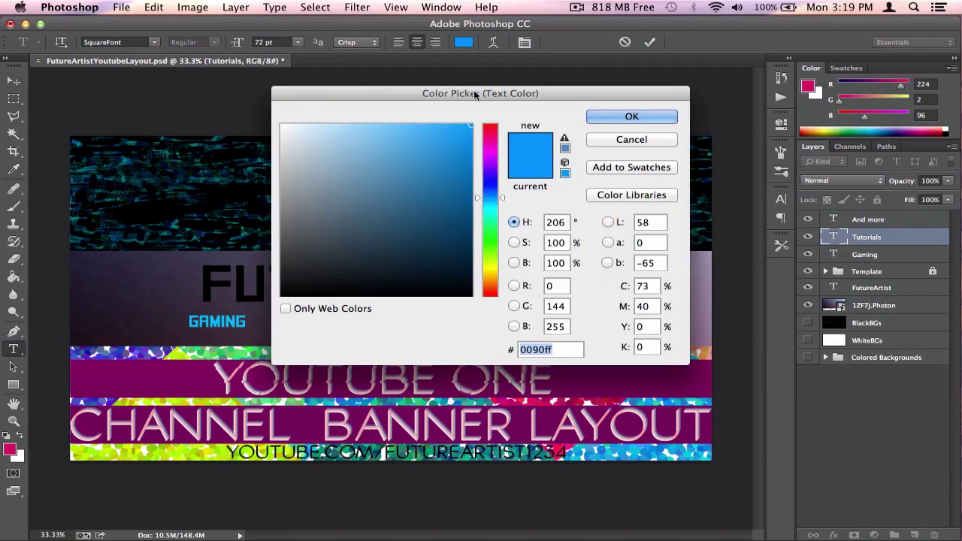
click(466, 161)
click(630, 116)
key(super+Return)
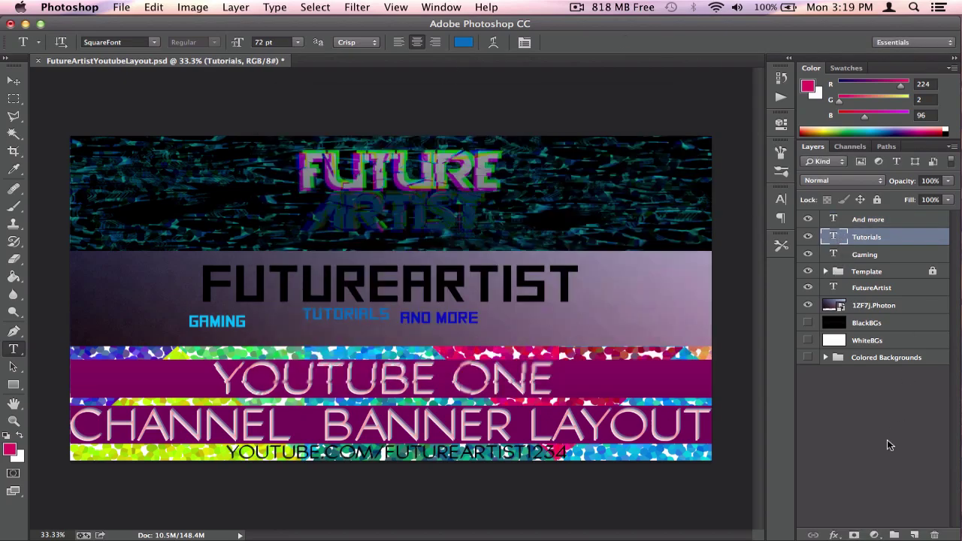
- Show the guides and darken the sky blue of the Gaming text, keeping its hue of 196°
key(super+semicolon)
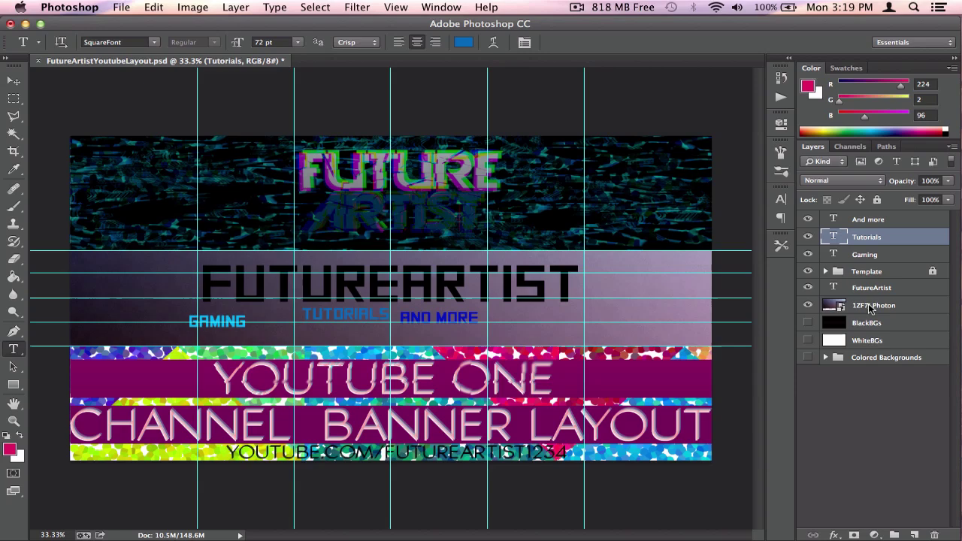
double_click(833, 254)
click(465, 43)
click(464, 150)
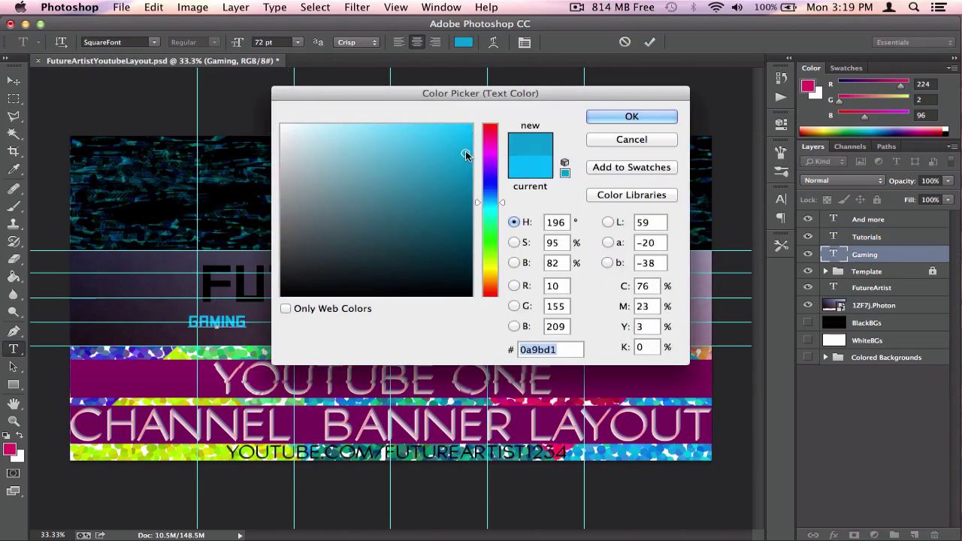
click(467, 154)
click(628, 115)
key(super+Return)
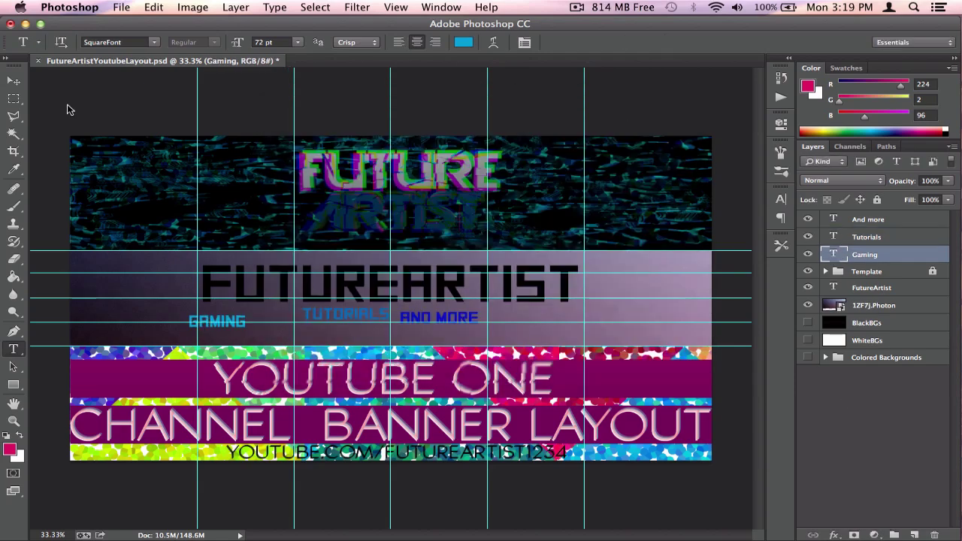
- Lock the guides so that they stay put while the captions are moved
click(13, 81)
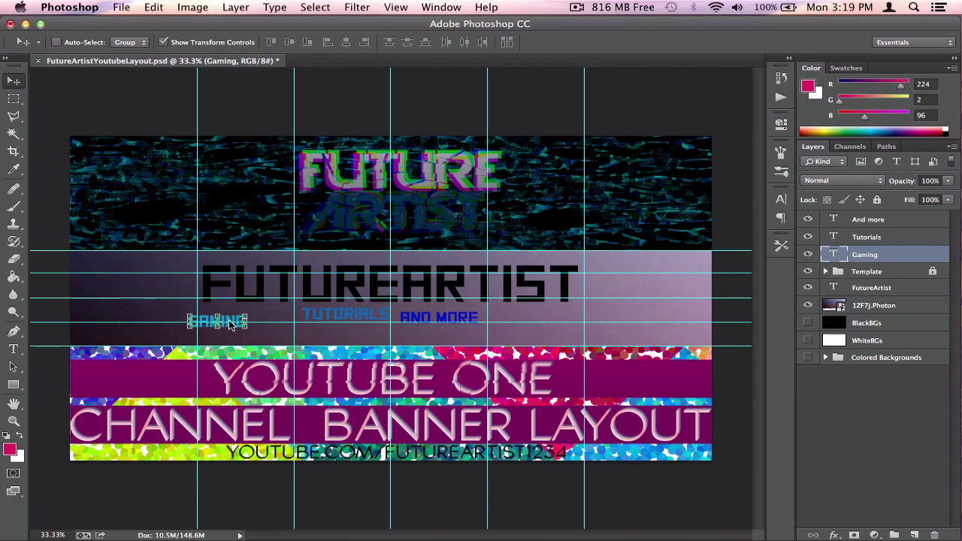
drag(231, 323, 241, 323)
click(122, 7)
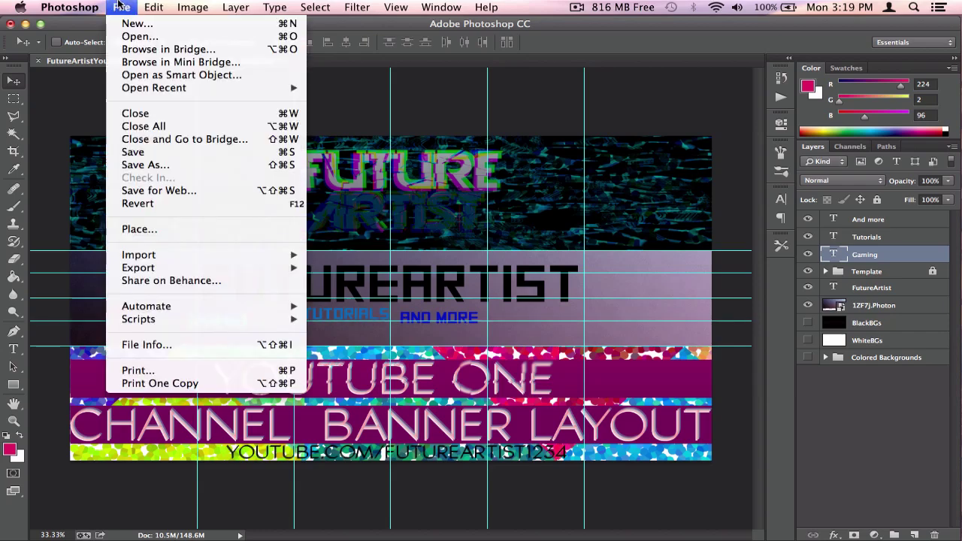
mouse_move(149, 15)
click(197, 23)
click(357, 7)
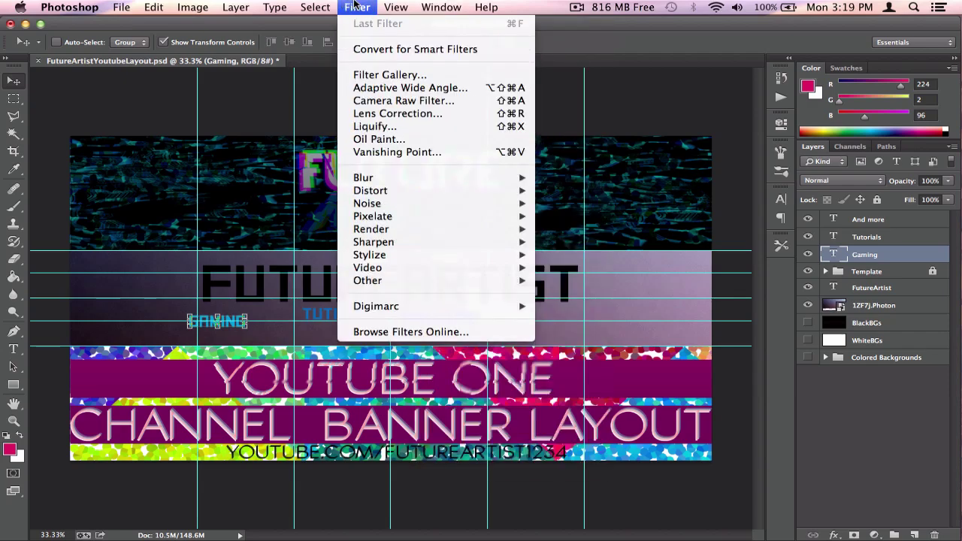
mouse_move(395, 7)
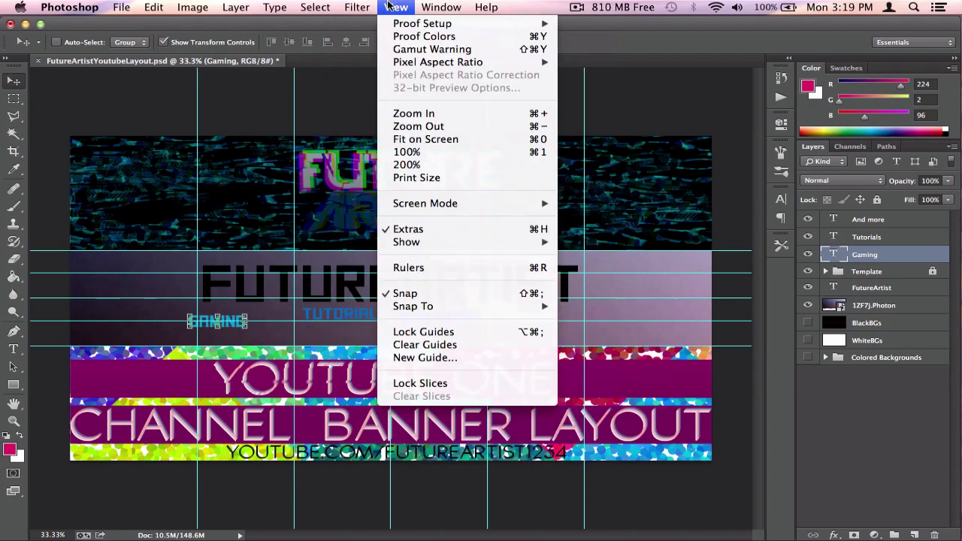
click(426, 333)
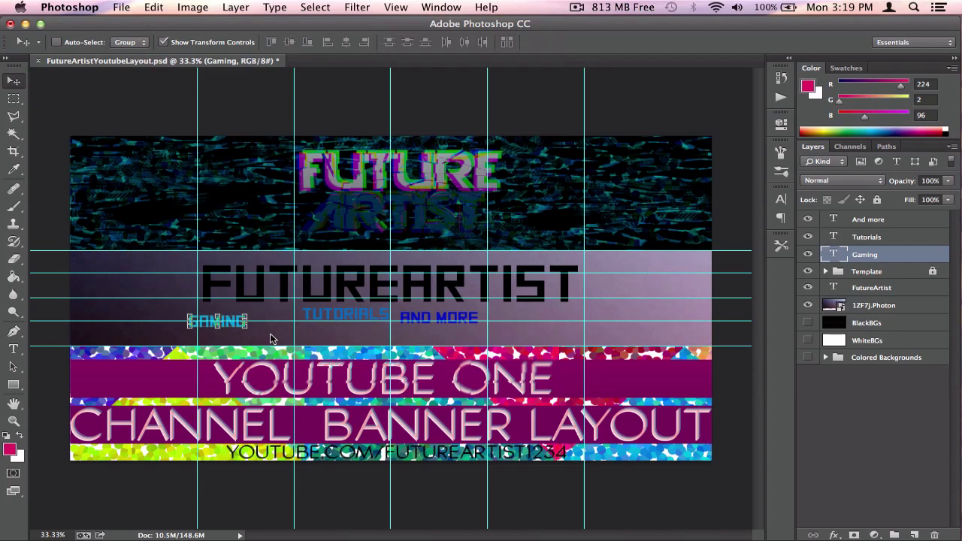
- Move the Gaming text so its start lines up with the first letter of FutureArtist, and hide the guides
mouse_move(229, 323)
mouse_down()
mouse_move(252, 330)
mouse_move(244, 326)
mouse_up()
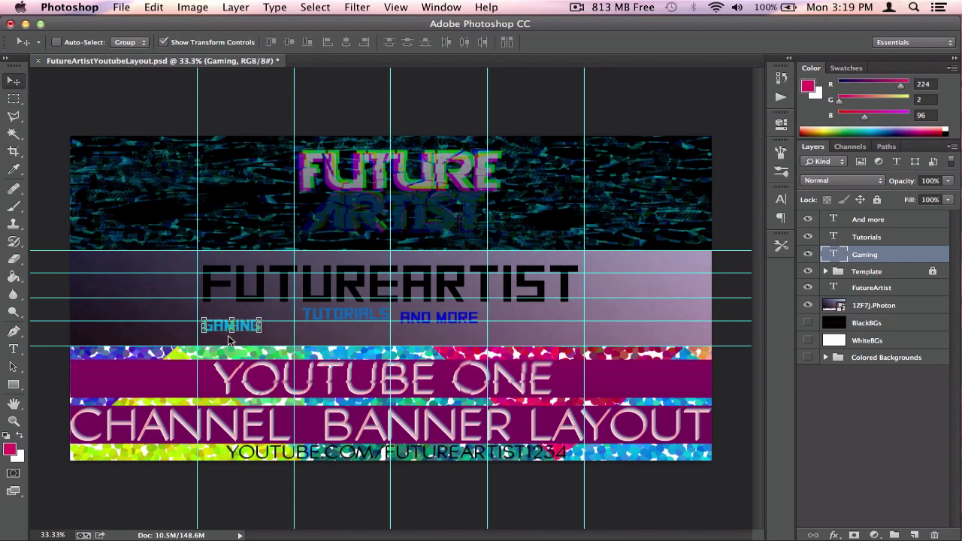
key(super+t)
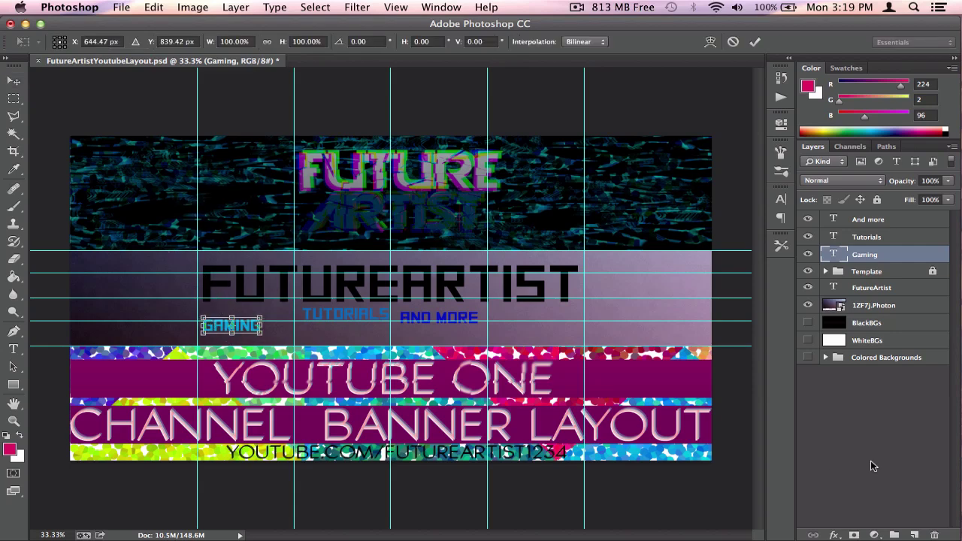
key(Return)
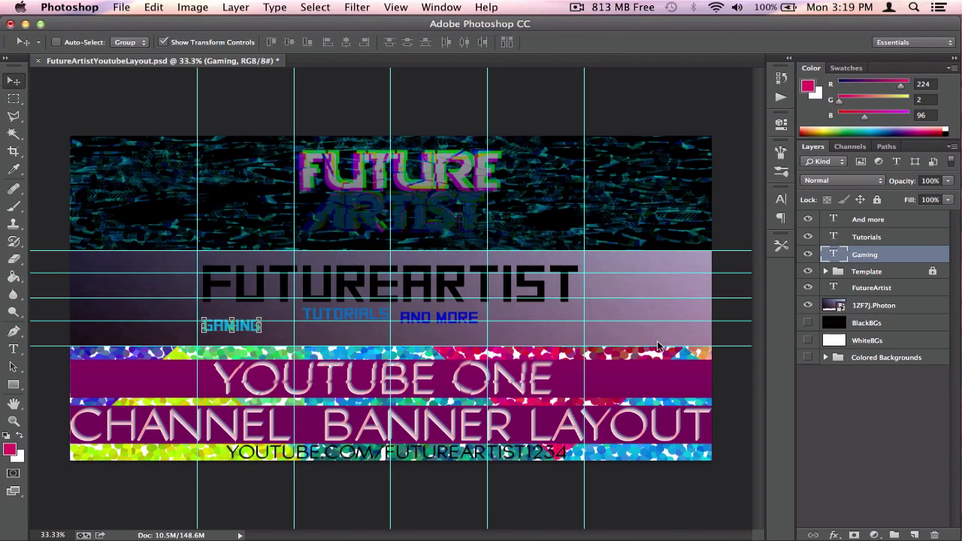
key(super+semicolon)
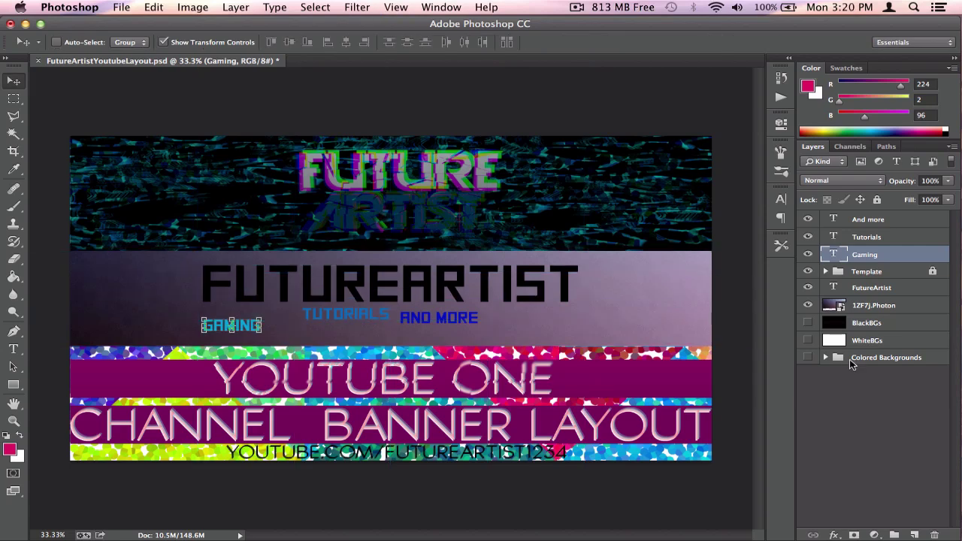
click(852, 359)
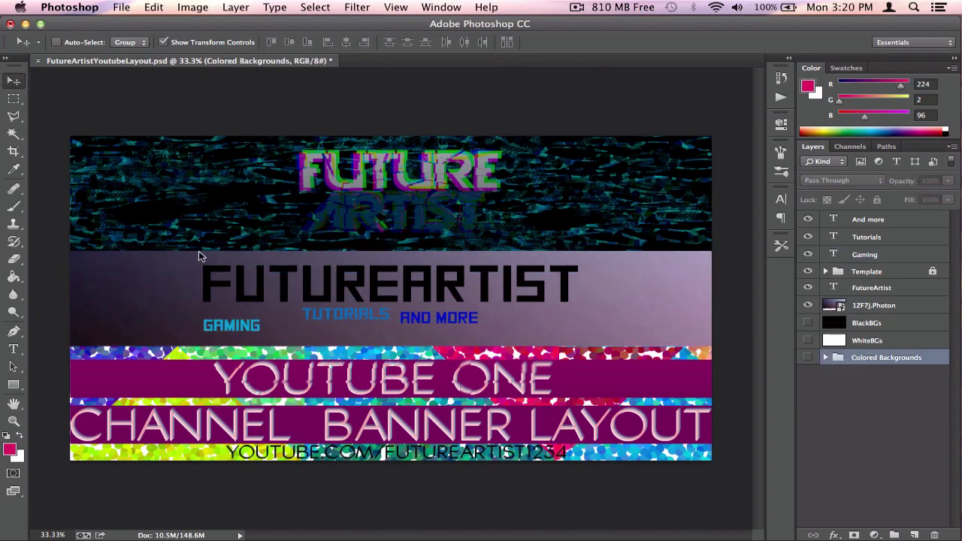
- Show the guides and move the Tutorials text down to about the height of Gaming
key(super+semicolon)
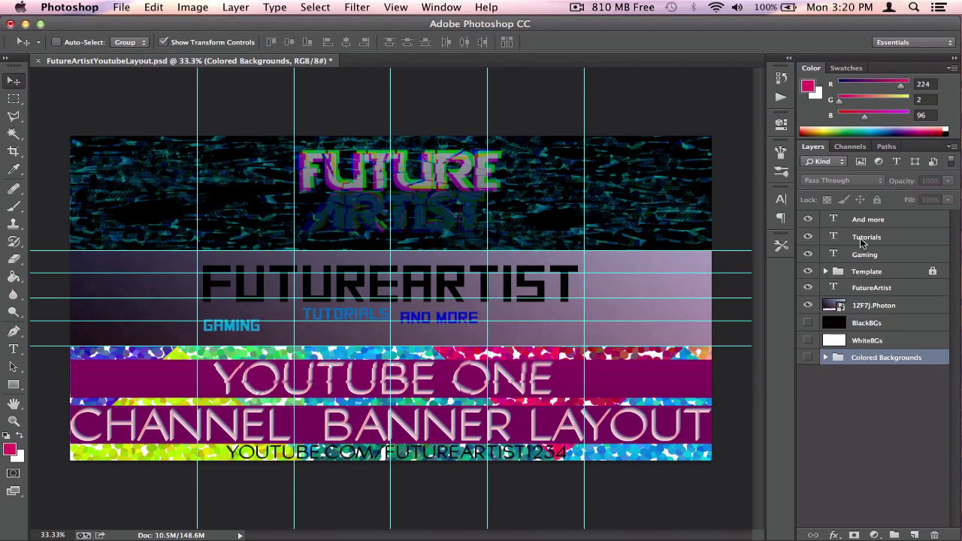
click(864, 239)
drag(368, 319, 374, 332)
- Move the And more text so its end lines up with the last letter of FutureArtist, roughly level with the other captions
key(alt+bracketright)
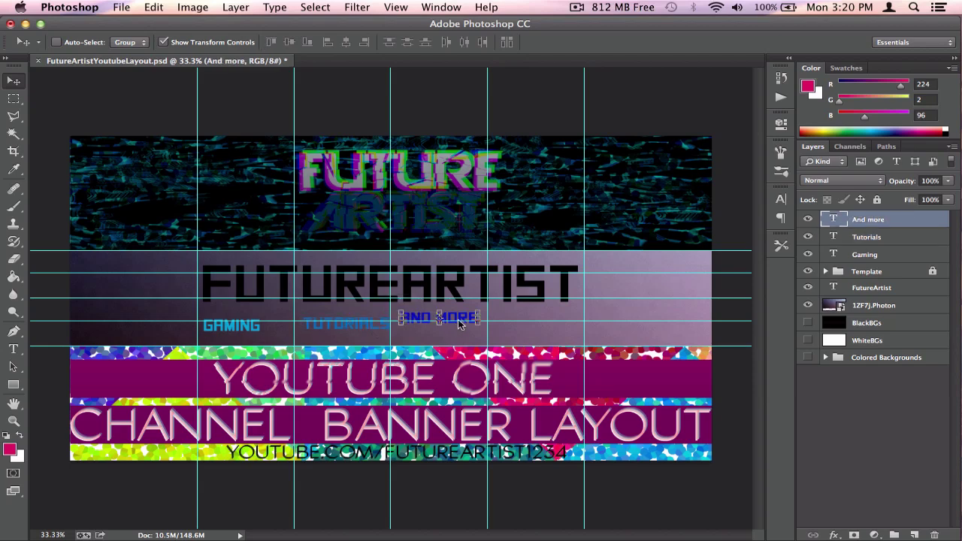
drag(466, 315, 567, 321)
click(834, 408)
- Move the Tutorials text midway between Gaming and And more, and hide the guides
click(862, 238)
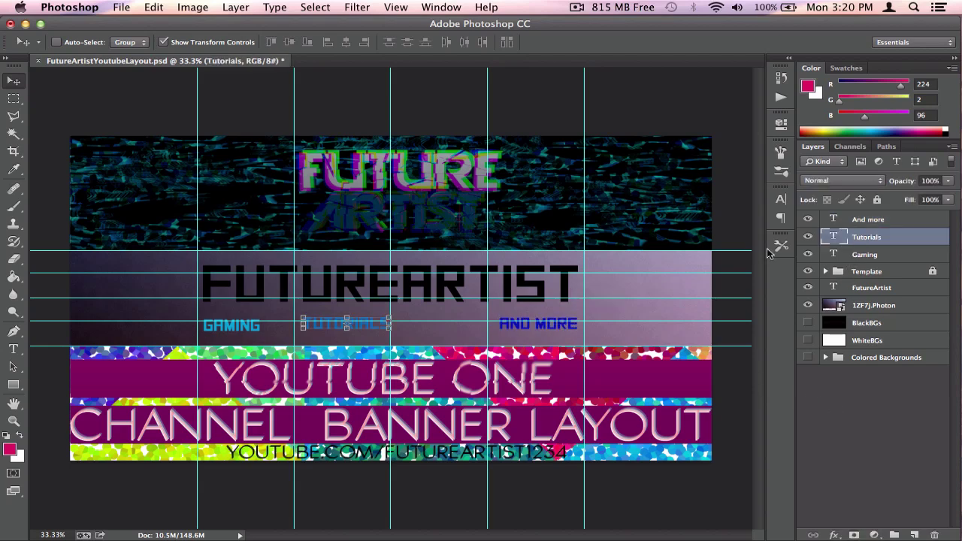
drag(370, 326, 409, 325)
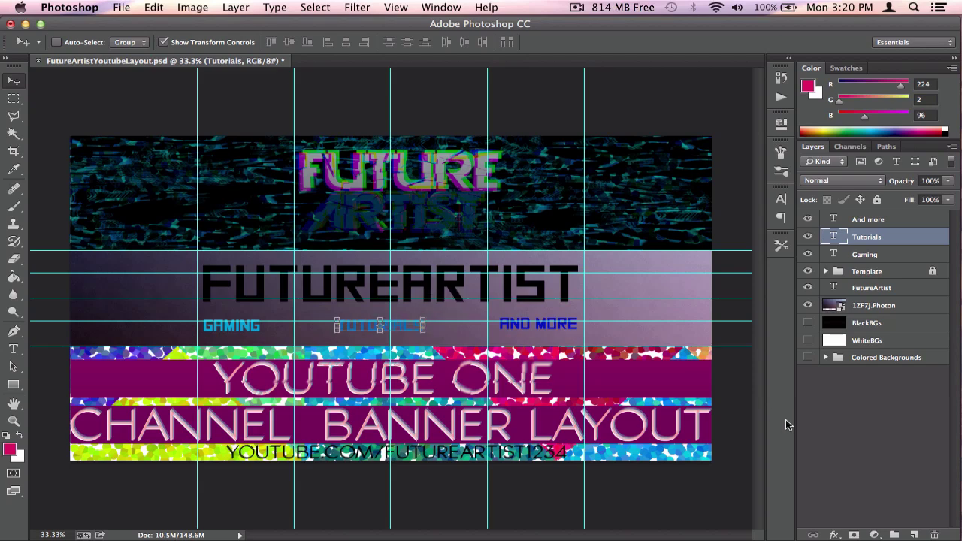
click(808, 419)
key(super+semicolon)
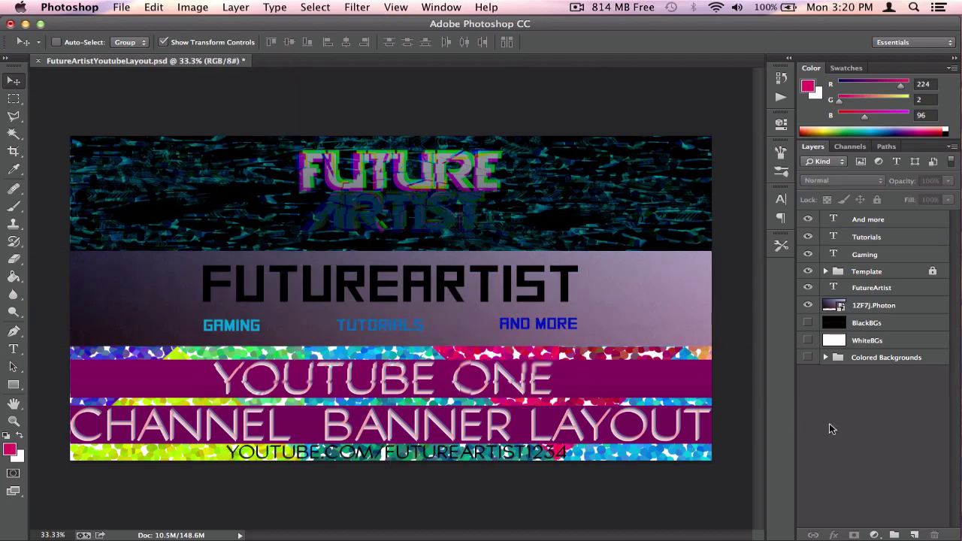
- Raise the Tutorials text slightly with the guides shown so it is level with And more, then hide the guides
click(855, 220)
click(855, 237)
key(super+semicolon)
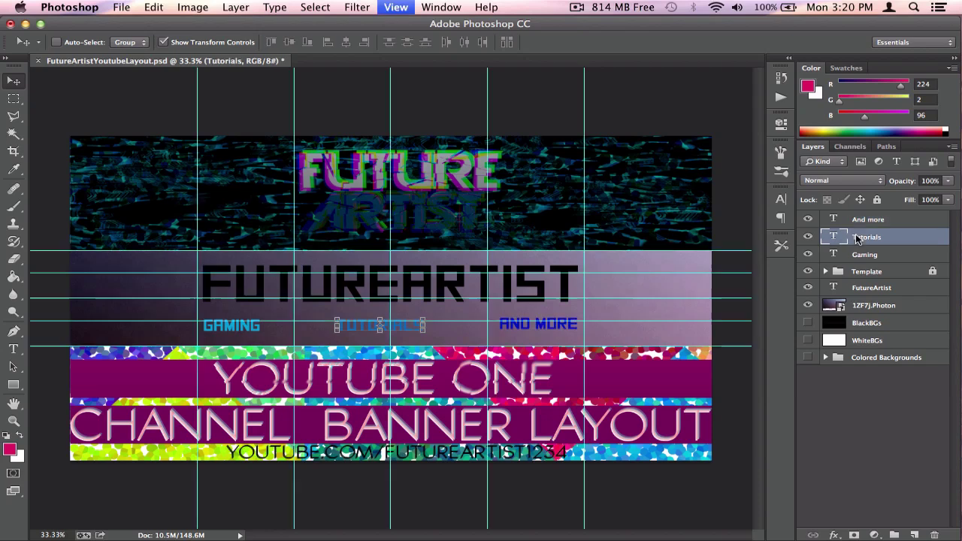
mouse_move(404, 328)
mouse_down()
mouse_move(278, 323)
mouse_move(410, 328)
mouse_up()
key(super+semicolon)
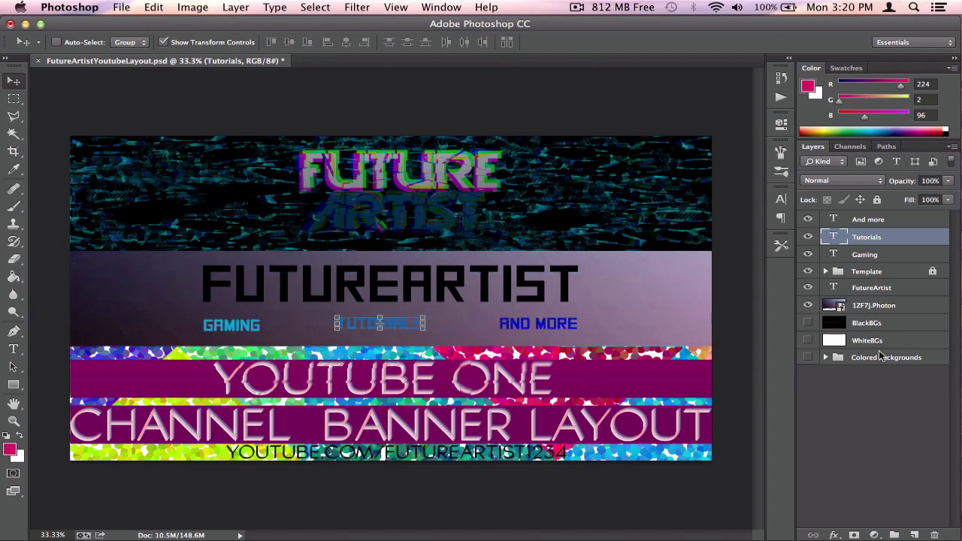
- Set the size of the Tutorials text to 92 pt
double_click(830, 237)
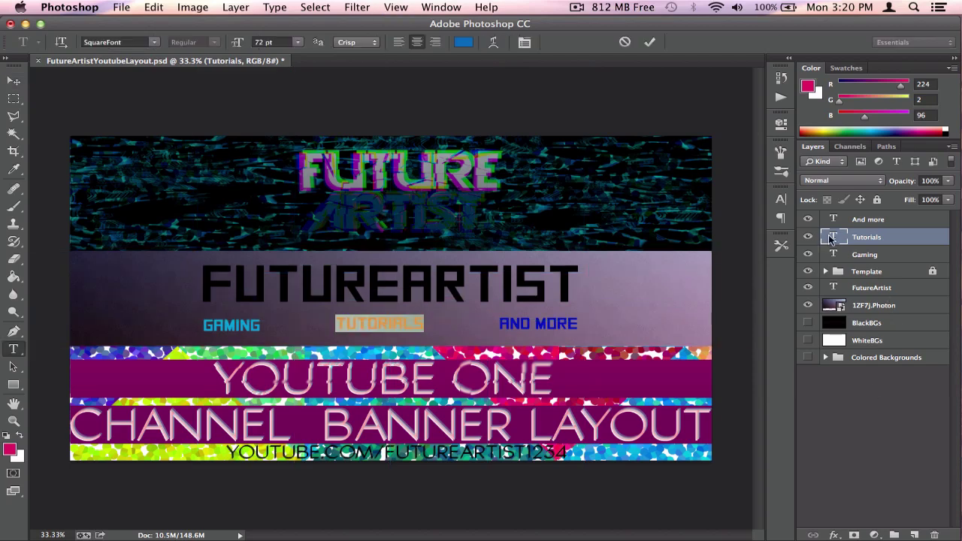
click(258, 42)
key(shift+Up)
key(shift+Up)
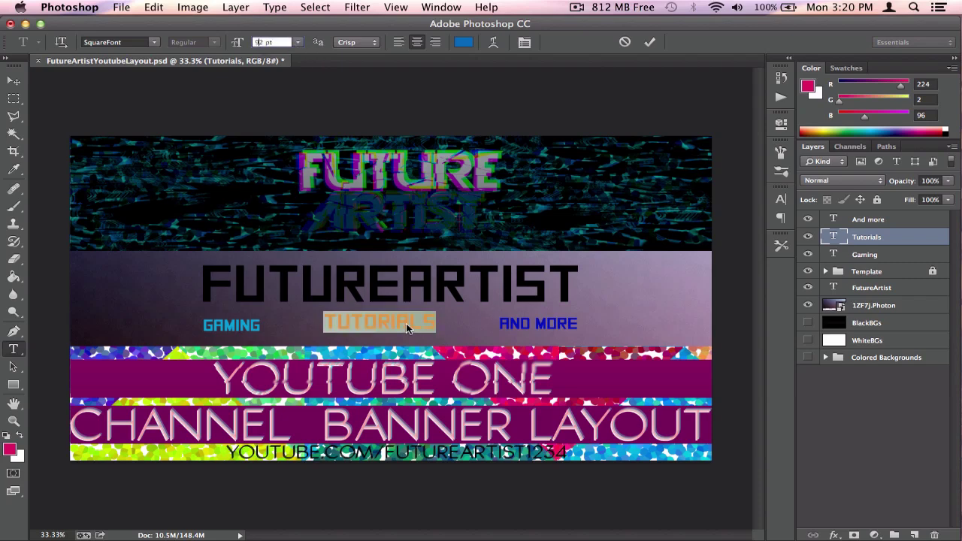
key(super+Return)
- Increase the size of the Gaming text to match the Tutorials caption
double_click(832, 254)
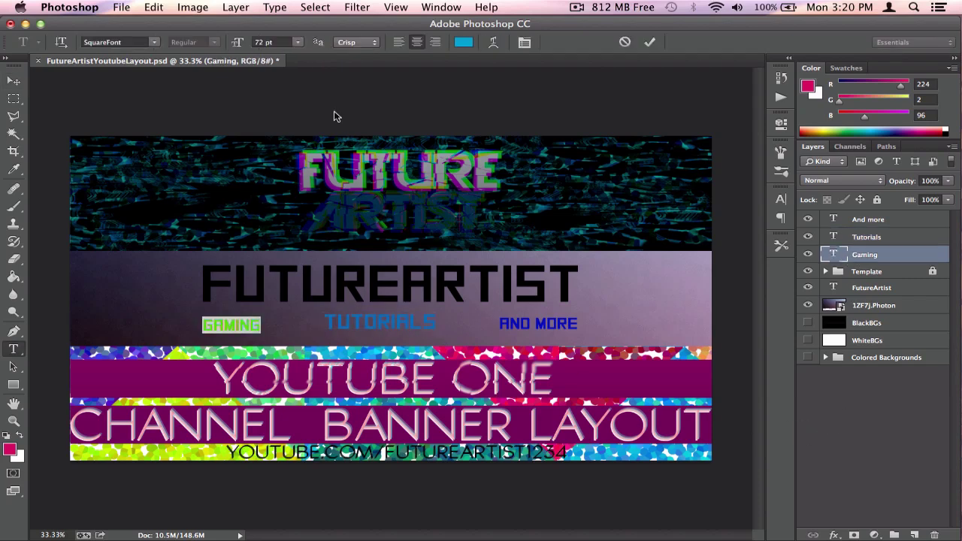
click(297, 42)
click(261, 43)
text(792)
key(Return)
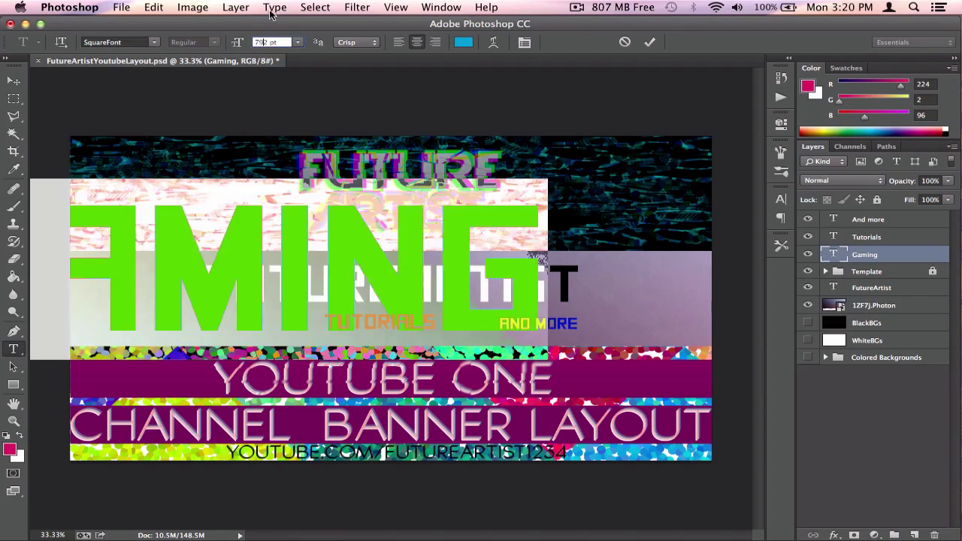
key(super+z)
key(super+Return)
key(v)
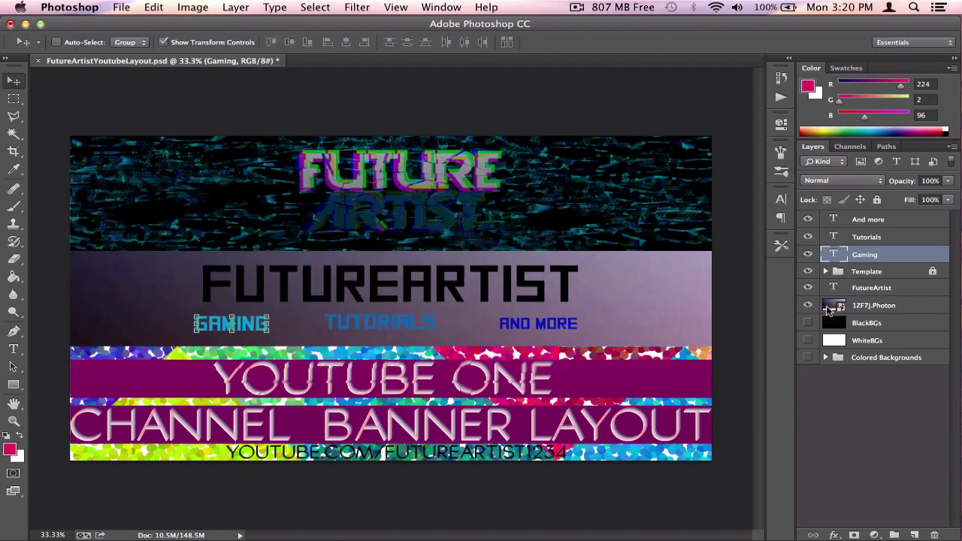
- Set the size of the And more text to 90 pt
double_click(837, 218)
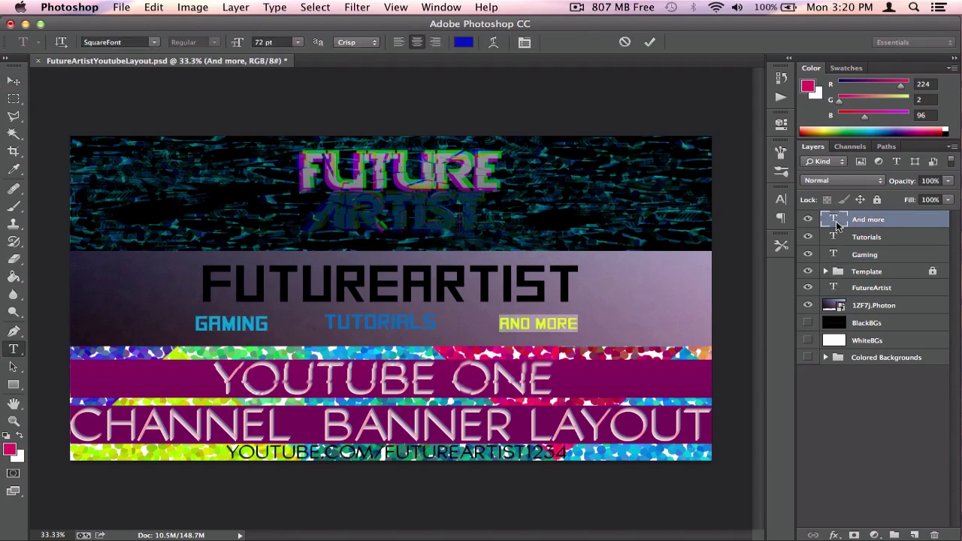
click(262, 44)
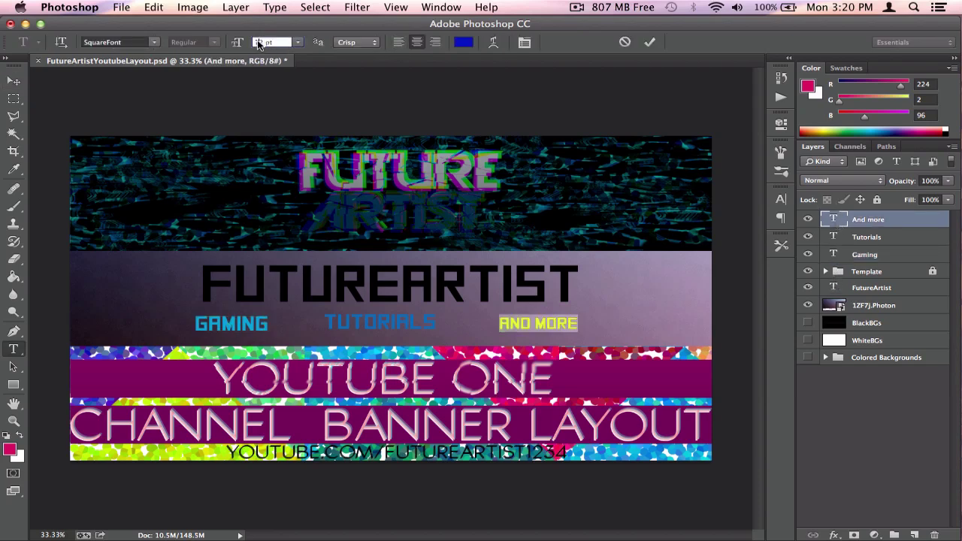
text(90)
key(Return)
key(super+Return)
key(v)
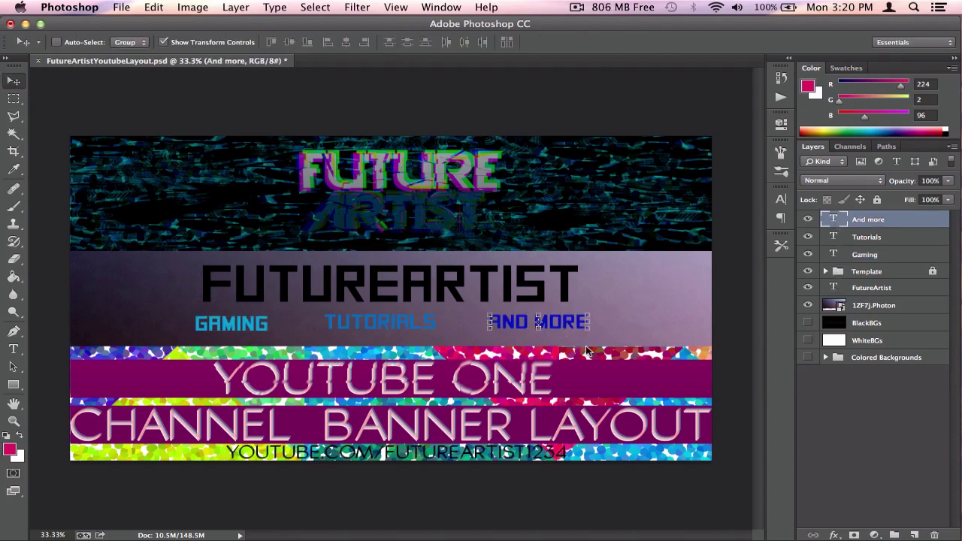
- Realign the captions: shift And more inward, start Gaming below the F of FutureArtist, and lower Tutorials slightly to their level
drag(557, 321, 544, 322)
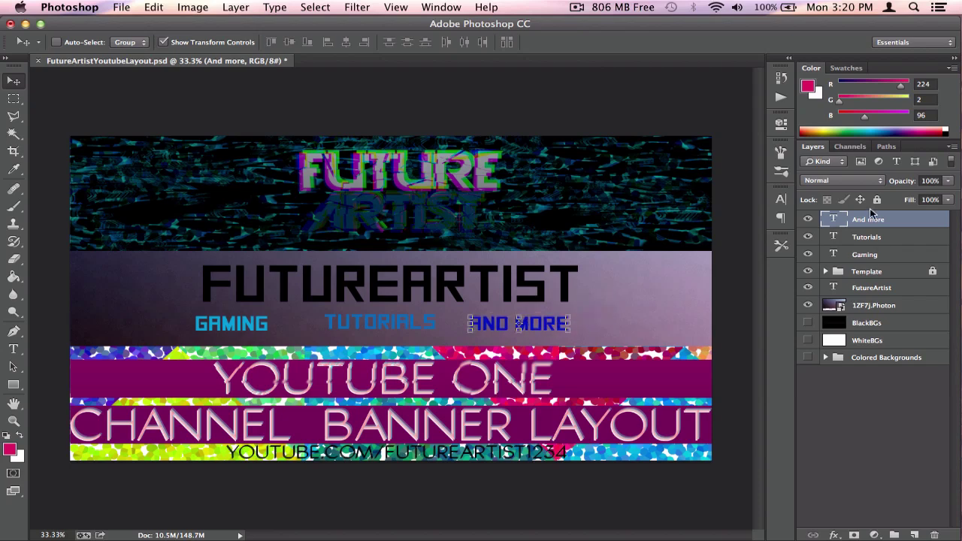
click(864, 254)
drag(243, 324, 256, 326)
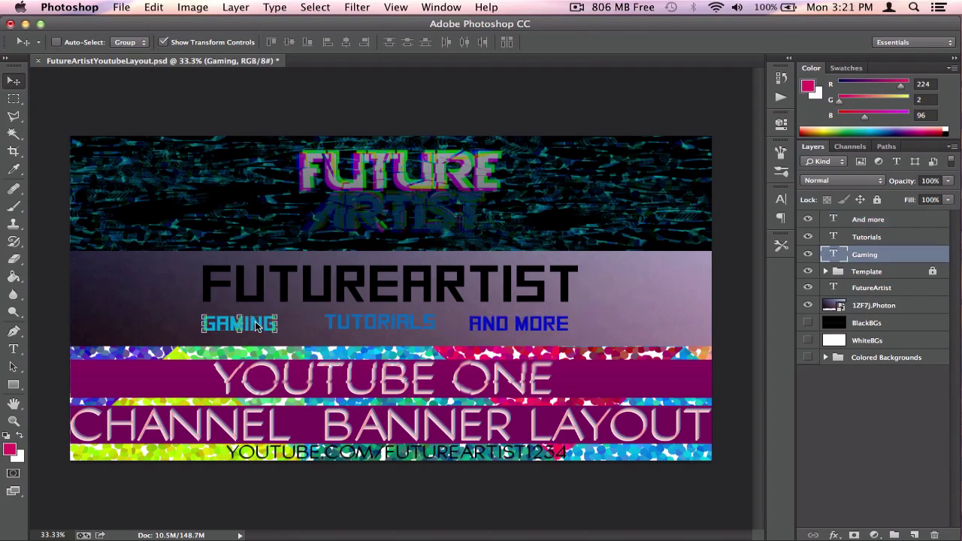
click(868, 239)
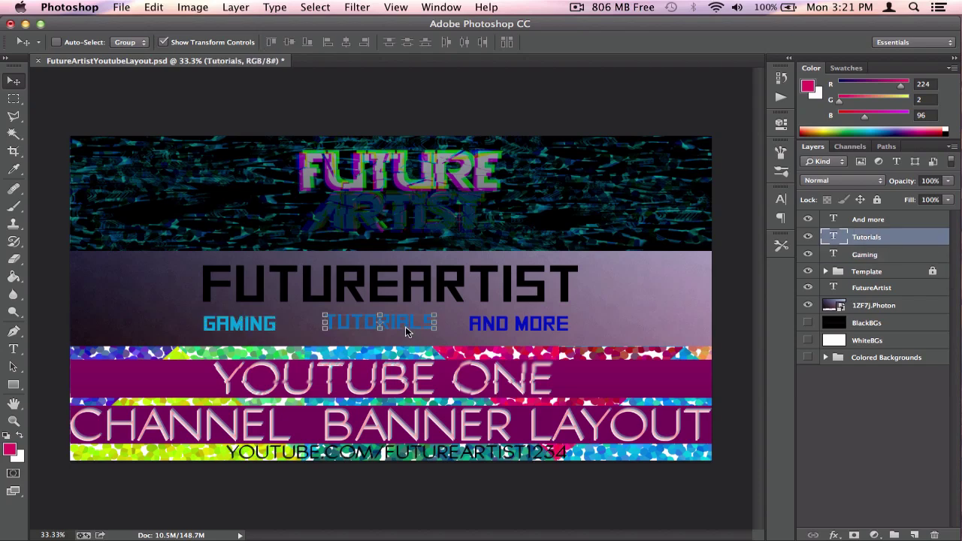
drag(405, 331, 405, 332)
click(867, 439)
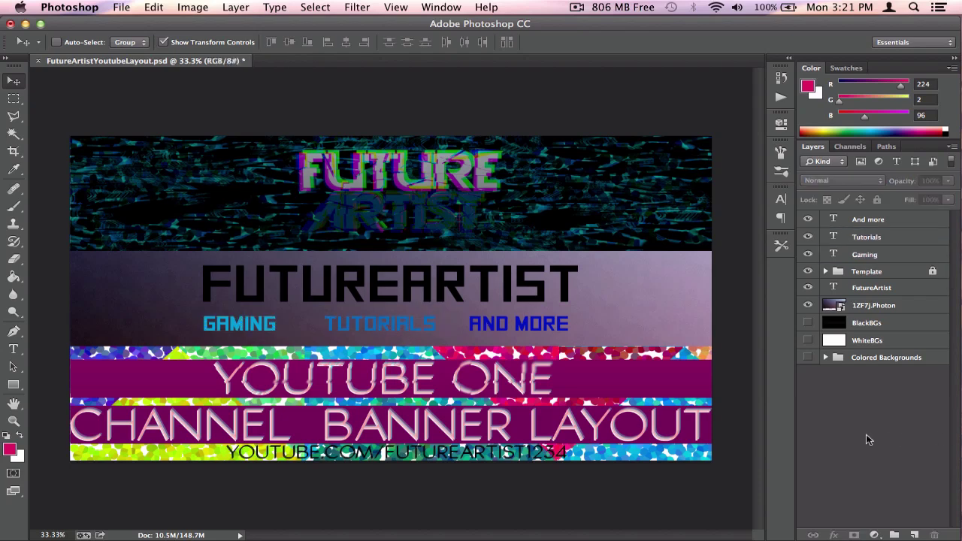
- Move the Template group to the top of the layer stack and select the FutureArtist text layer
click(874, 286)
drag(860, 274, 860, 218)
click(870, 288)
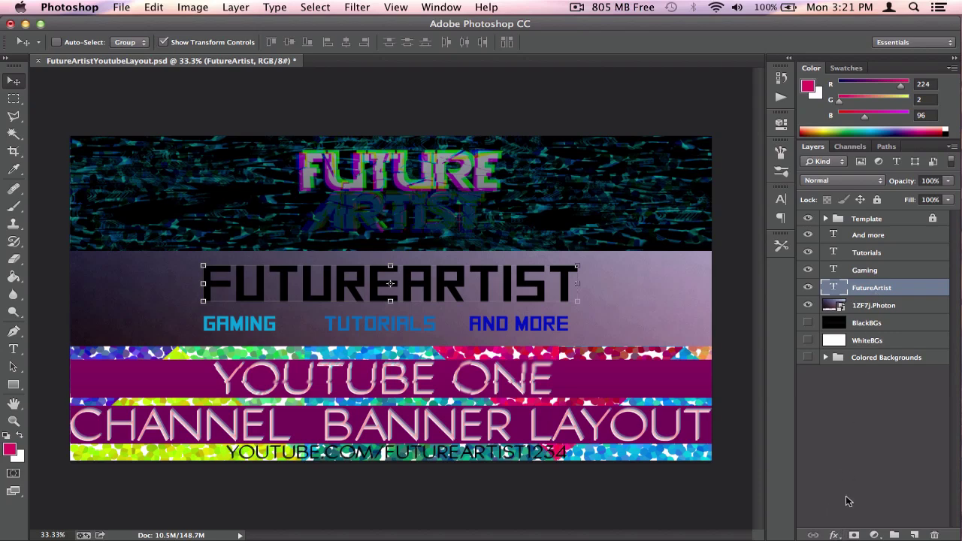
- Add a Gradient Overlay layer style to the FutureArtist text with 79% opacity
click(835, 534)
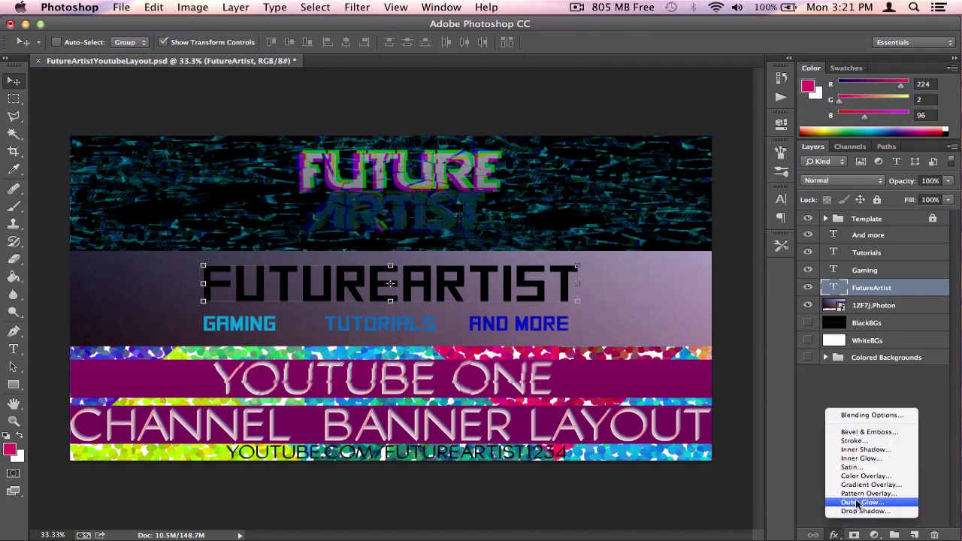
click(872, 414)
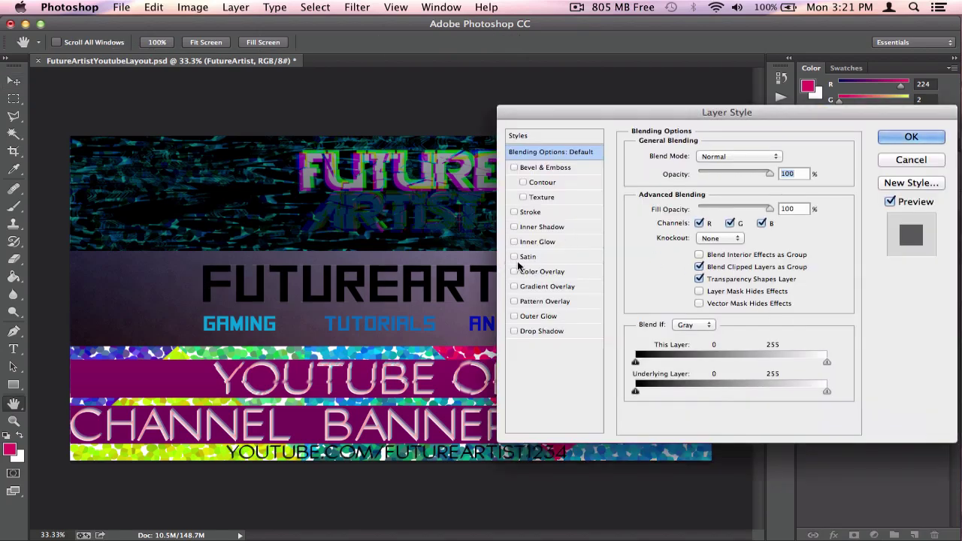
click(514, 286)
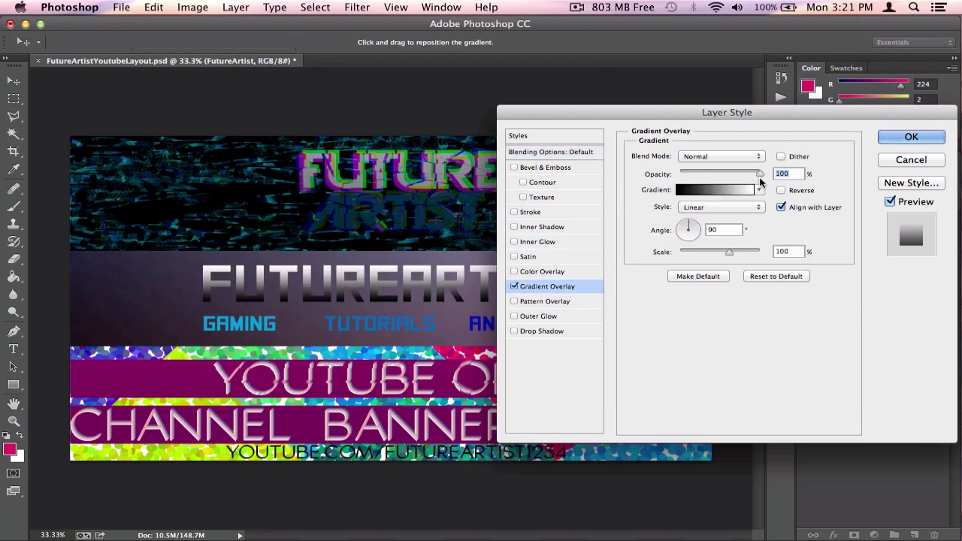
drag(760, 174, 742, 174)
- Browse the gradient presets and try a red and an orange gradient on the FutureArtist overlay
click(759, 189)
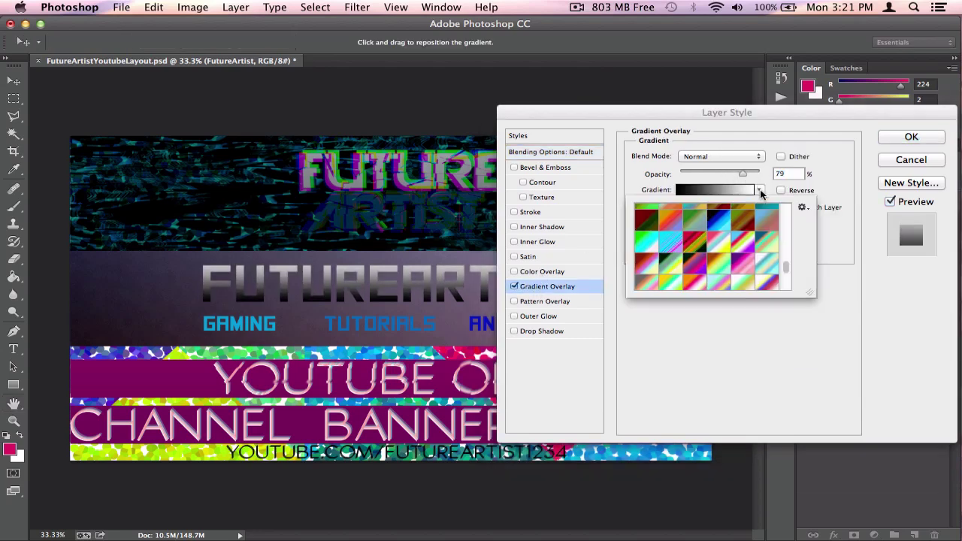
scroll(725, 252, down, 6)
scroll(726, 254, down, 6)
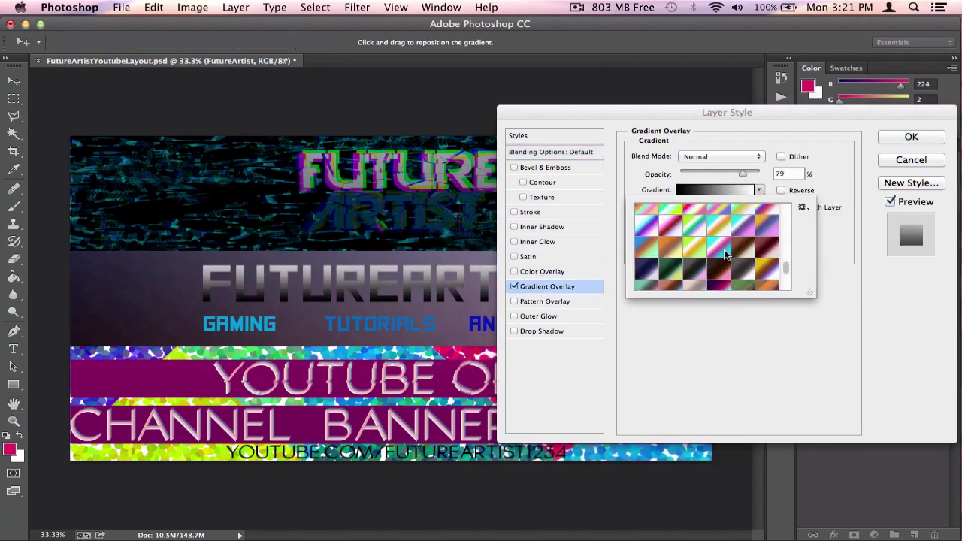
scroll(726, 254, up, 5)
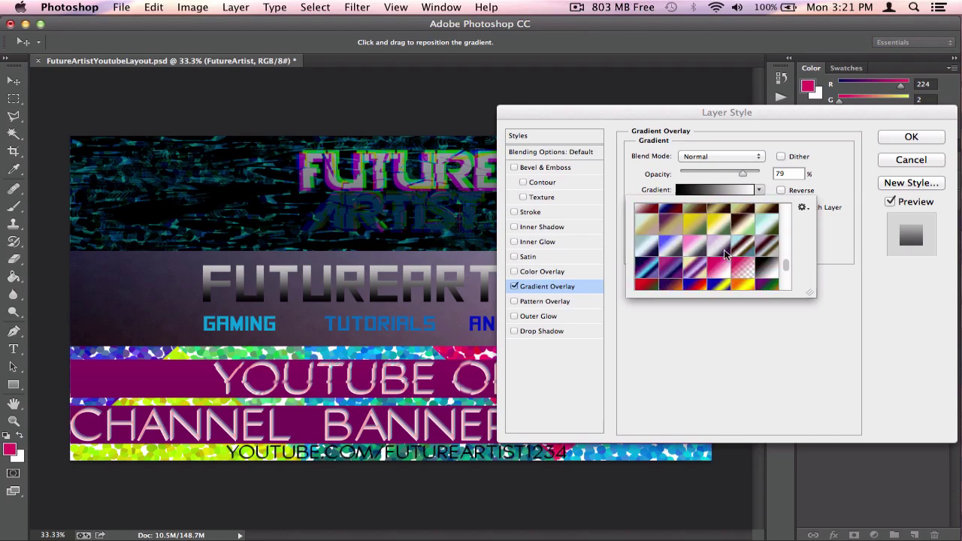
scroll(726, 254, up, 3)
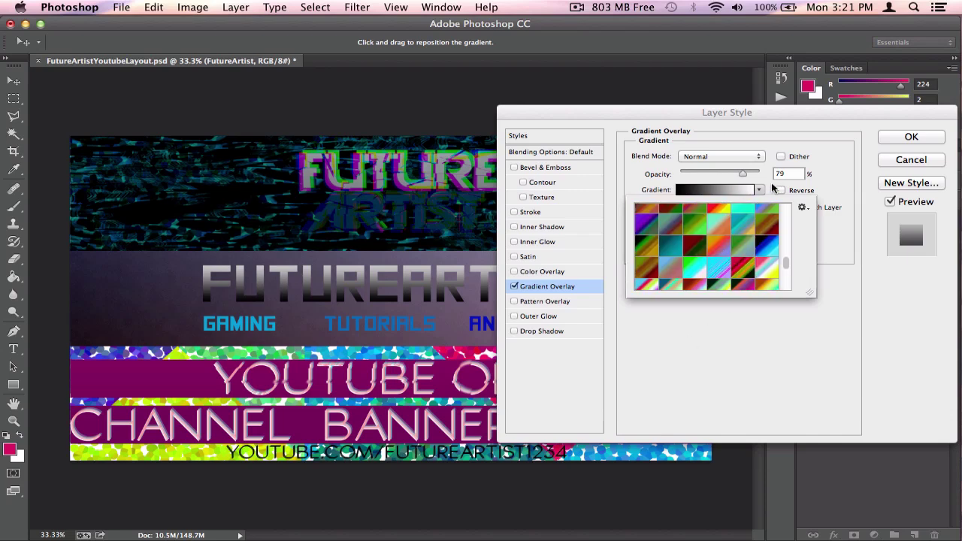
scroll(745, 257, up, 3)
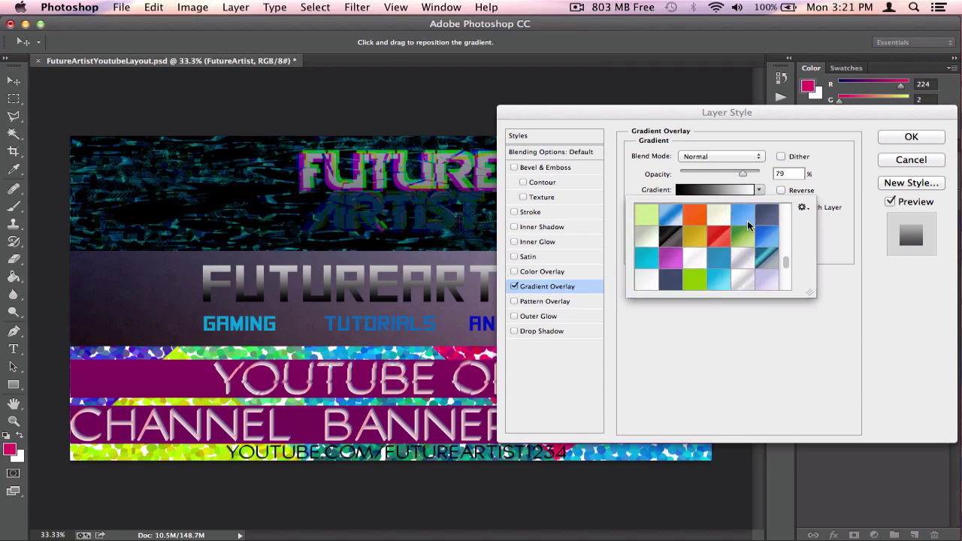
click(737, 260)
scroll(733, 259, down, 1)
click(717, 233)
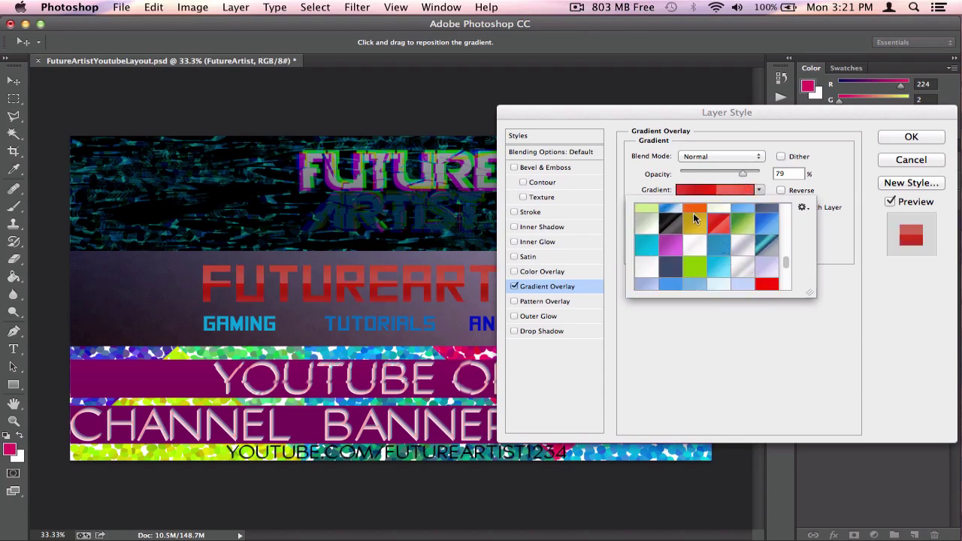
click(693, 218)
- Try several other gradient presets on the FutureArtist overlay, including dark blue, dark red and light blue
scroll(721, 242, down, 2)
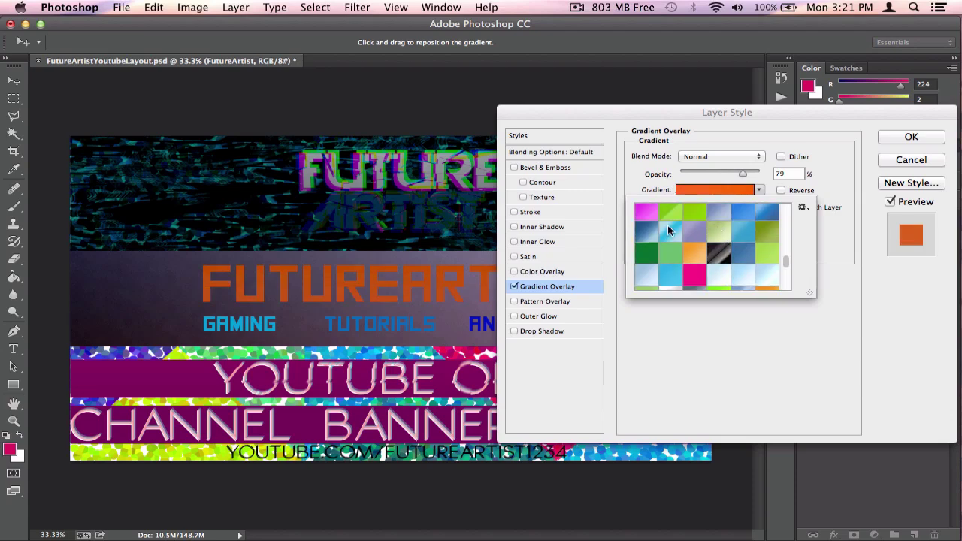
click(667, 230)
scroll(692, 235, down, 2)
click(640, 216)
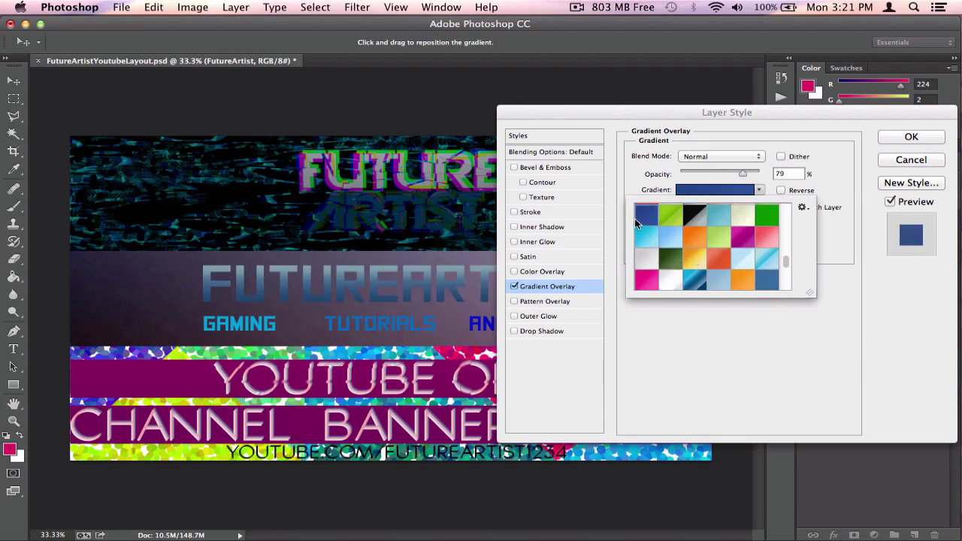
scroll(746, 253, down, 3)
scroll(747, 253, up, 3)
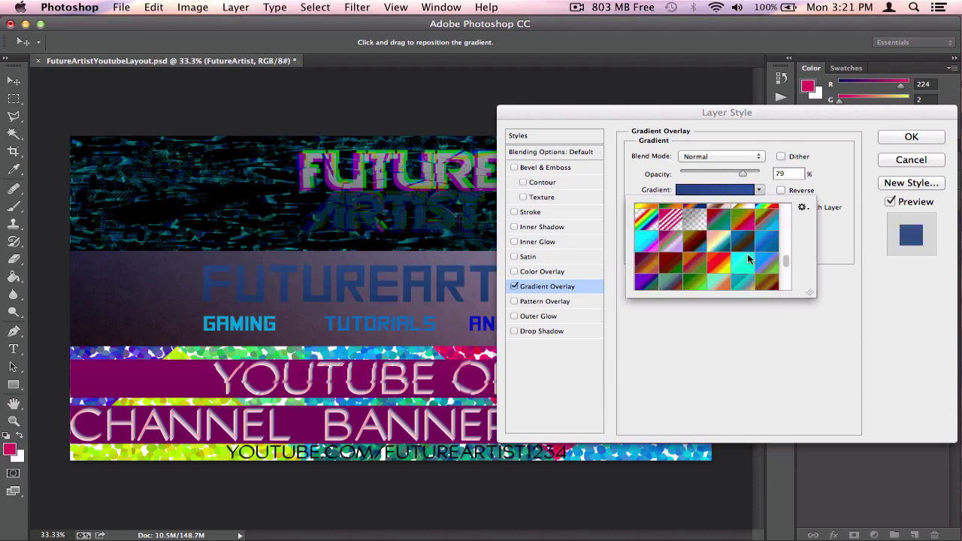
click(673, 217)
scroll(672, 213, down, 4)
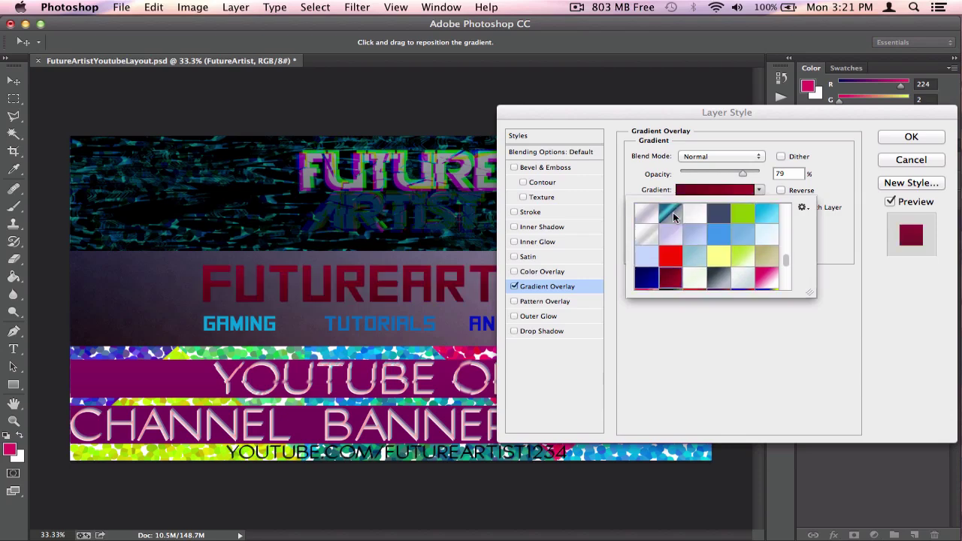
click(719, 255)
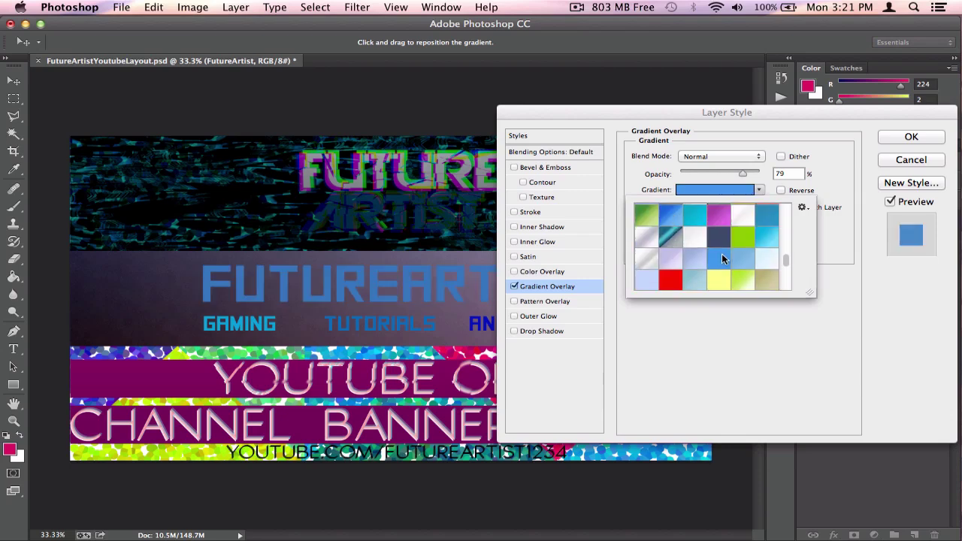
- Apply a medium teal-blue gradient to the FutureArtist overlay, raise its opacity to 100% and turn the gradient angle
click(767, 215)
drag(744, 174, 769, 174)
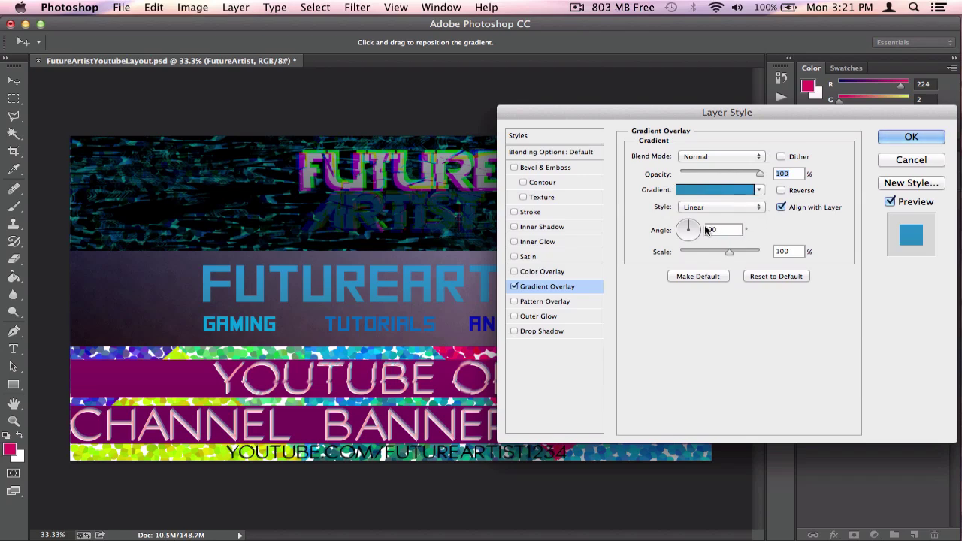
drag(706, 229, 684, 237)
- Change the FutureArtist overlay to the steel-blue gradient preset and set the gradient angle to -5°
click(758, 189)
click(800, 208)
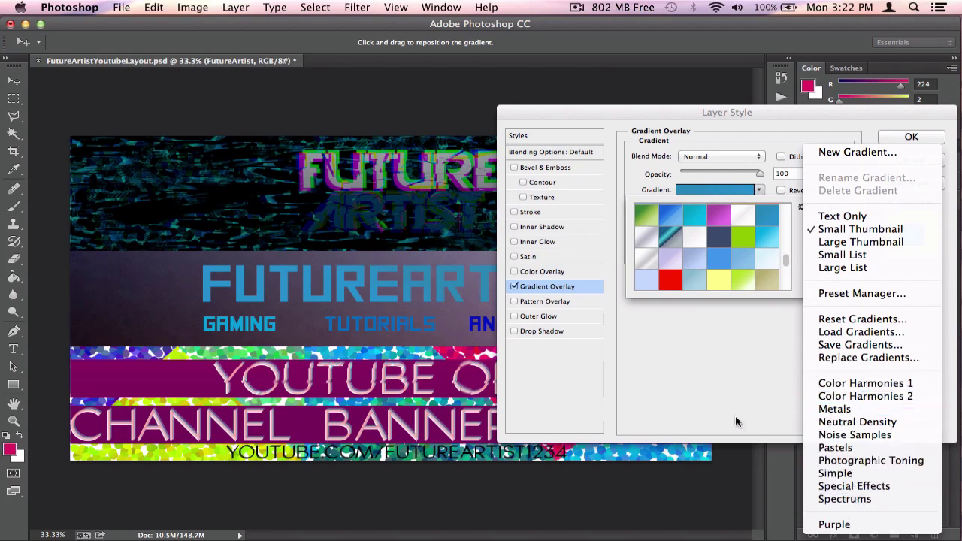
click(727, 377)
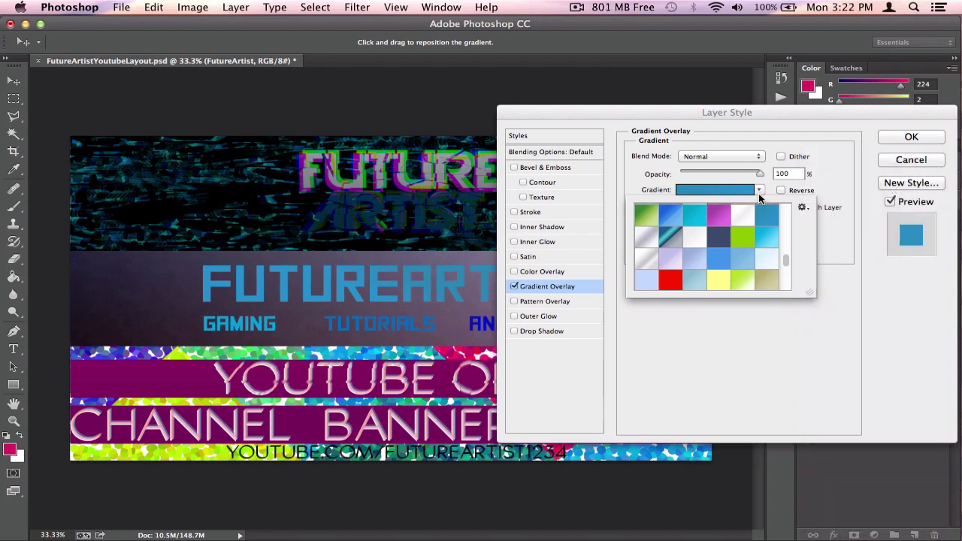
scroll(746, 217, down, 5)
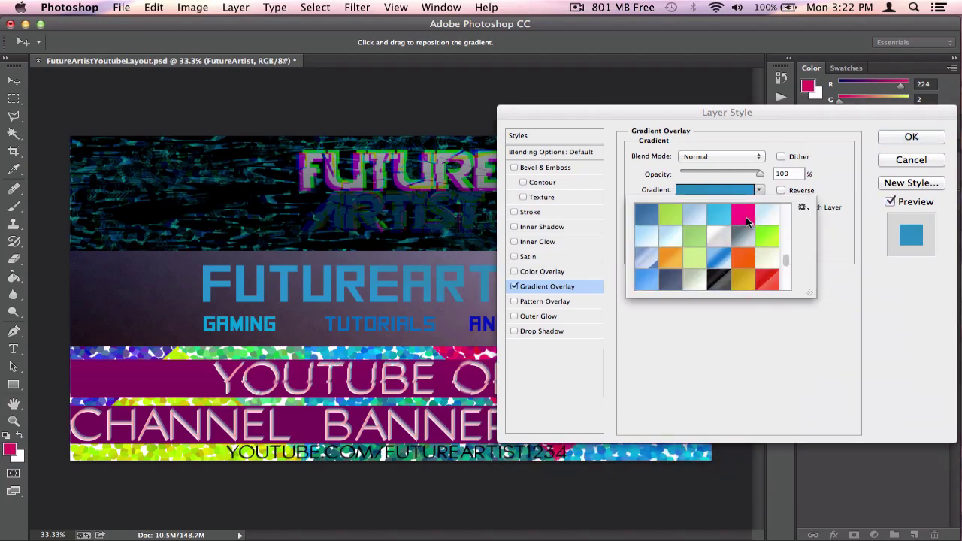
click(648, 230)
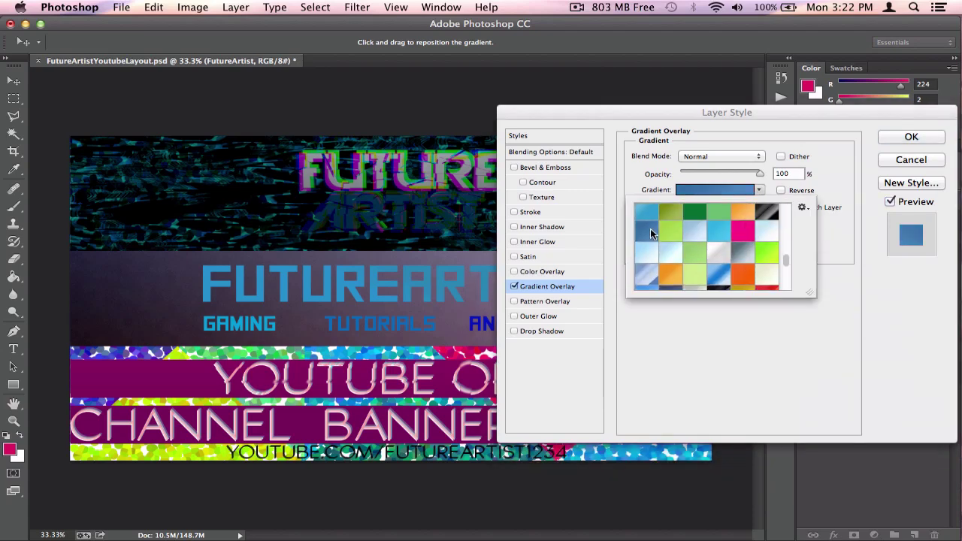
click(687, 301)
drag(690, 232, 734, 247)
drag(703, 112, 491, 143)
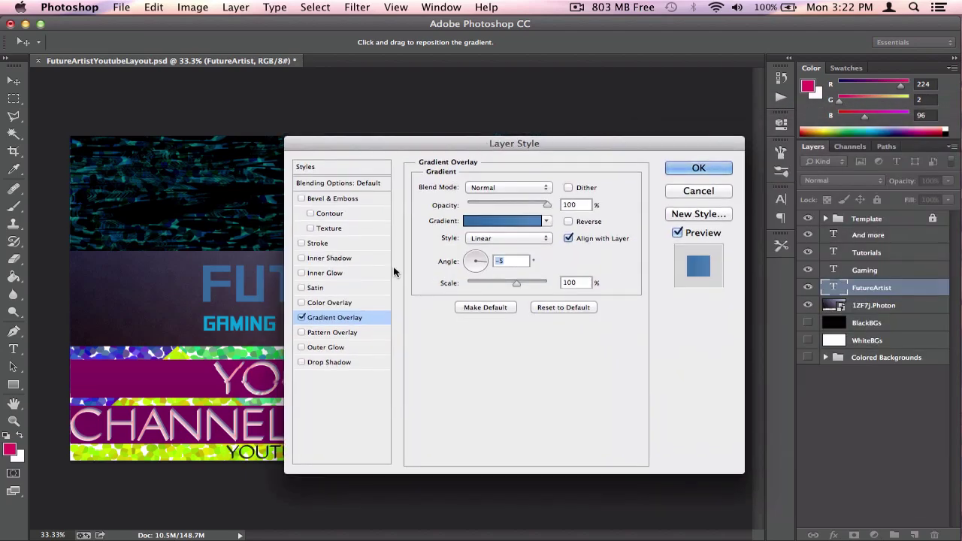
- Add Bevel & Emboss to the FutureArtist text with depth 240%, soften 5 px, lighting angle -4° and altitude 16°
click(331, 199)
drag(377, 144, 555, 133)
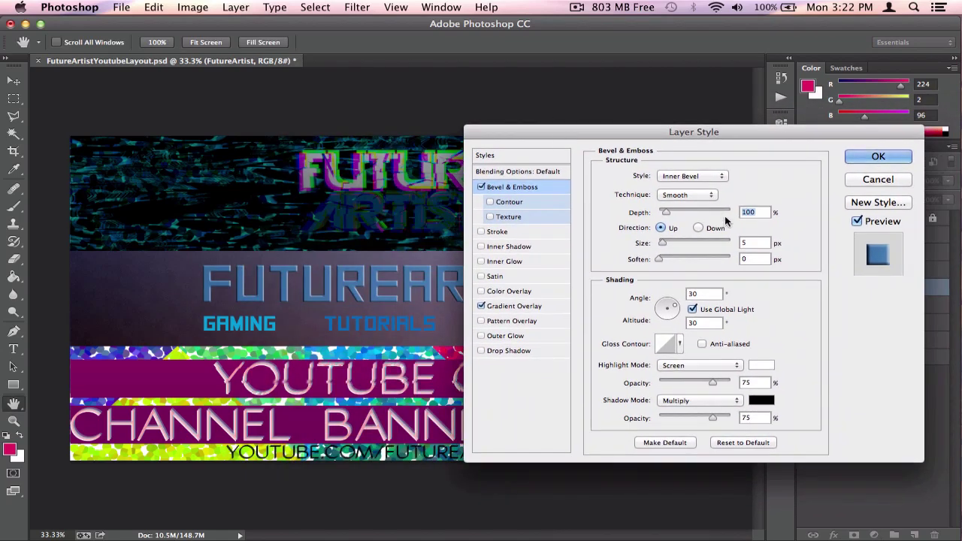
drag(663, 212, 675, 212)
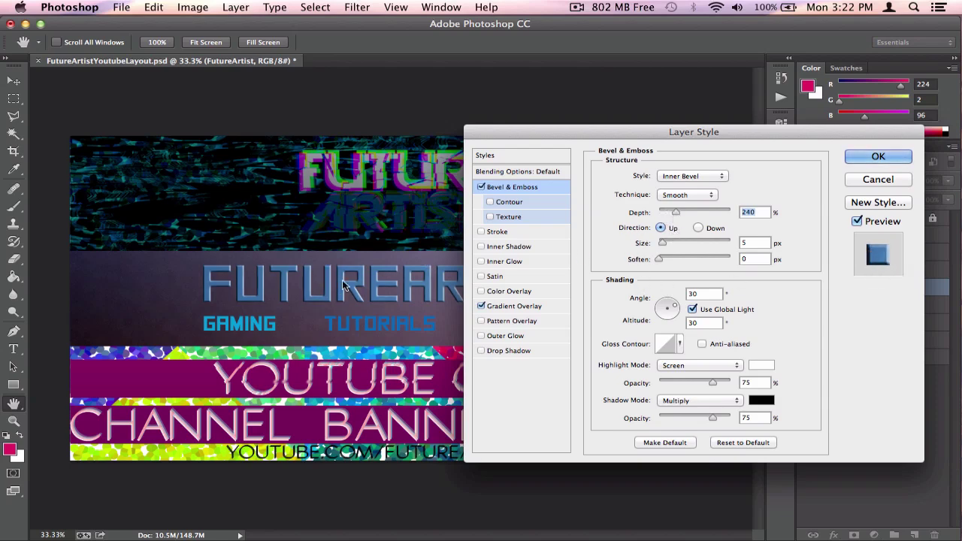
drag(661, 243, 678, 258)
drag(674, 317, 670, 322)
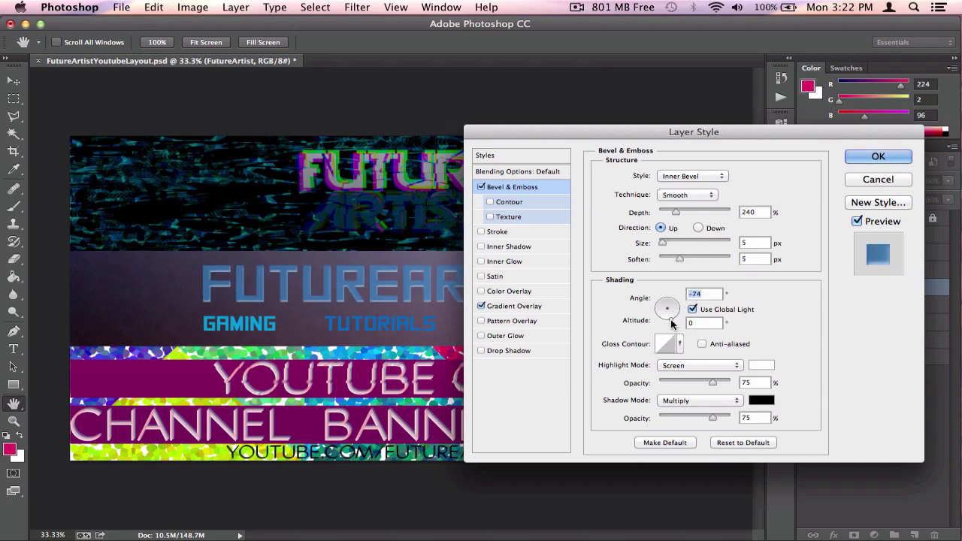
drag(680, 313, 677, 308)
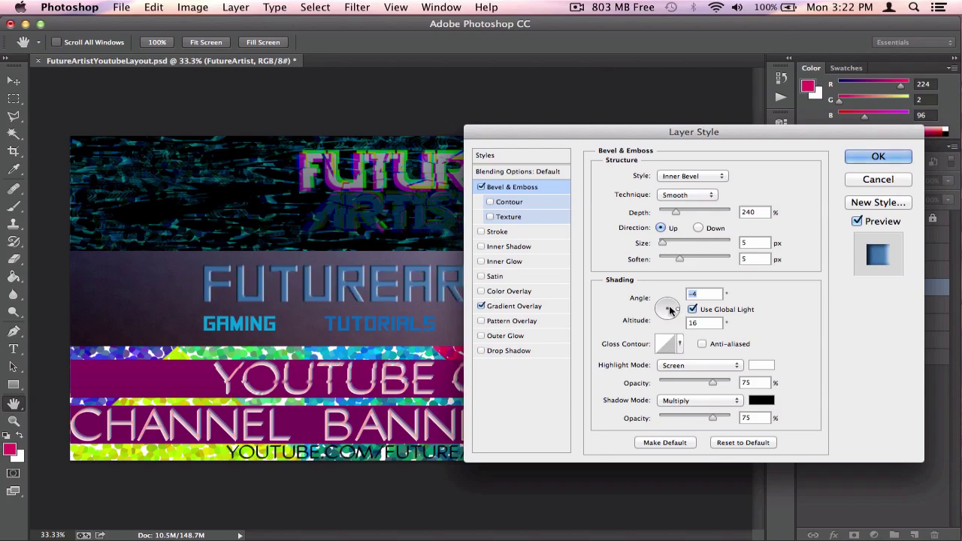
- Set the FutureArtist bevel's lighting angle to -23° and altitude to 21°, with 4 px of soften
click(156, 7)
click(166, 22)
click(154, 6)
click(166, 22)
mouse_move(668, 311)
mouse_down()
mouse_move(681, 296)
mouse_move(674, 311)
mouse_up()
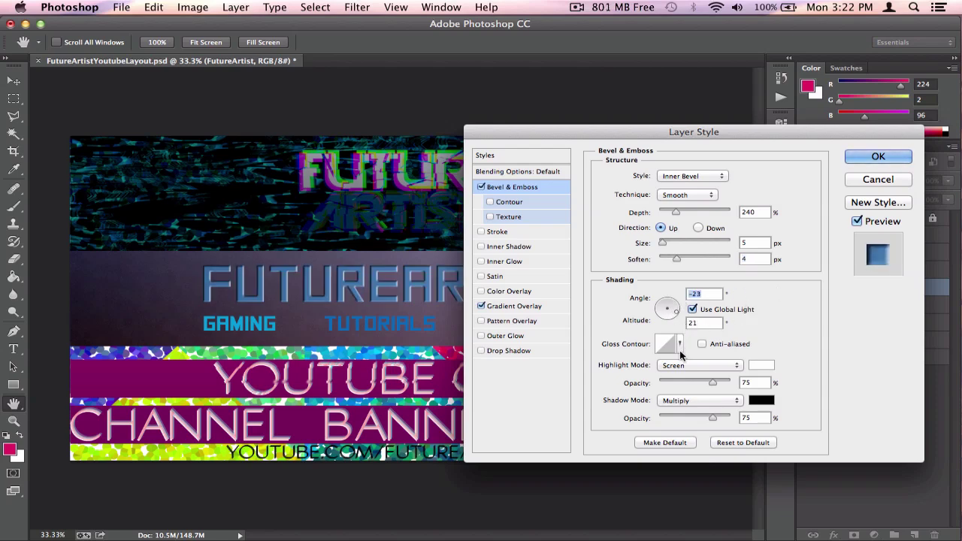
- Try the cone and inverted-cone gloss contours on the FutureArtist bevel and return to the linear one
click(678, 345)
click(647, 371)
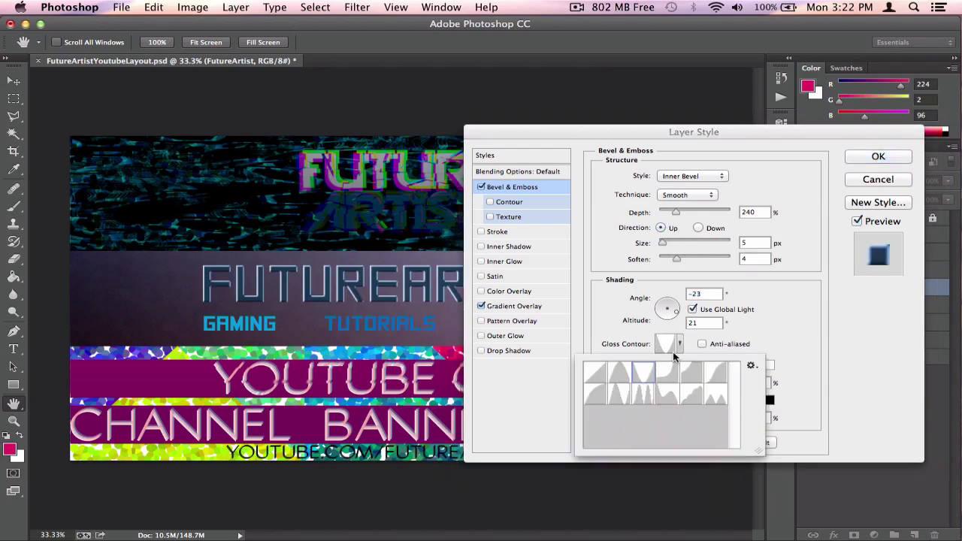
click(595, 372)
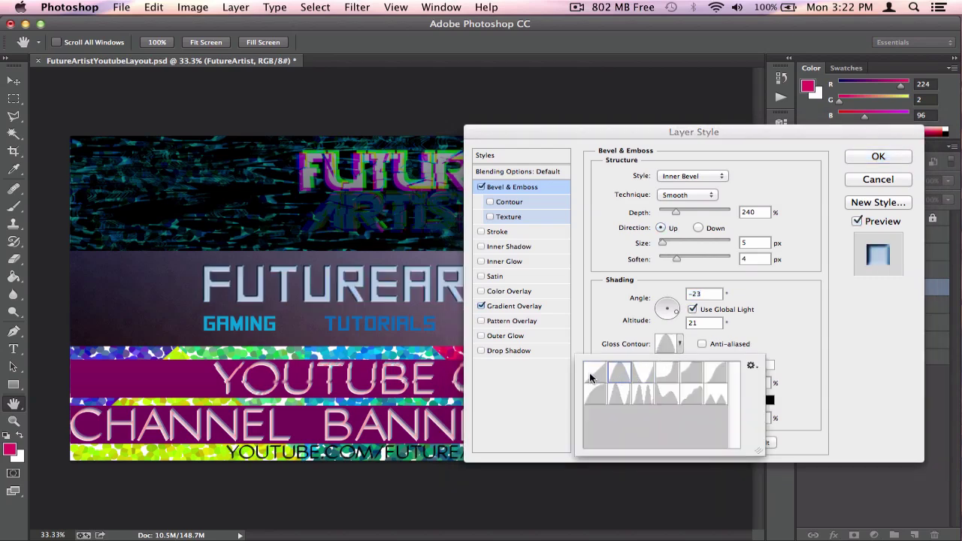
click(726, 350)
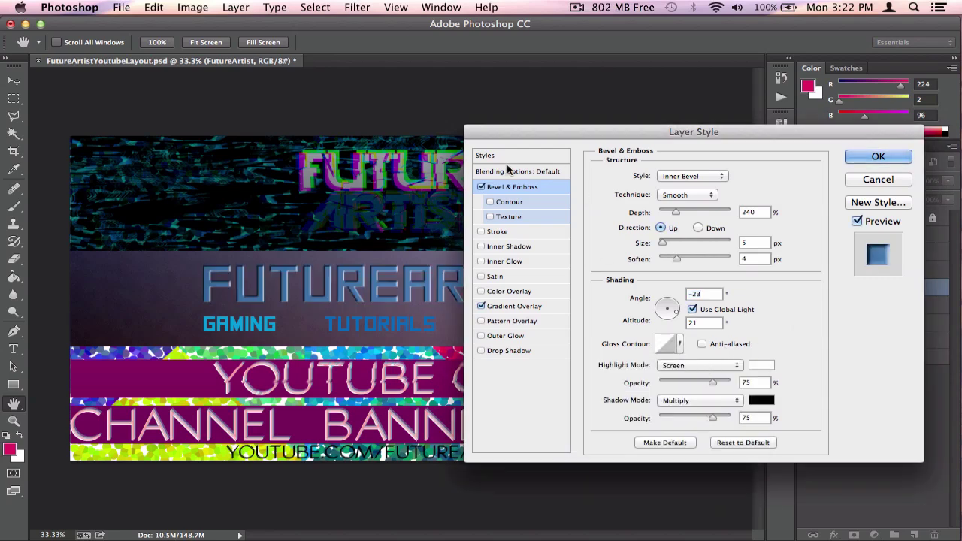
- Enable Contour under the FutureArtist bevel and set its range to 93%
click(492, 202)
click(500, 203)
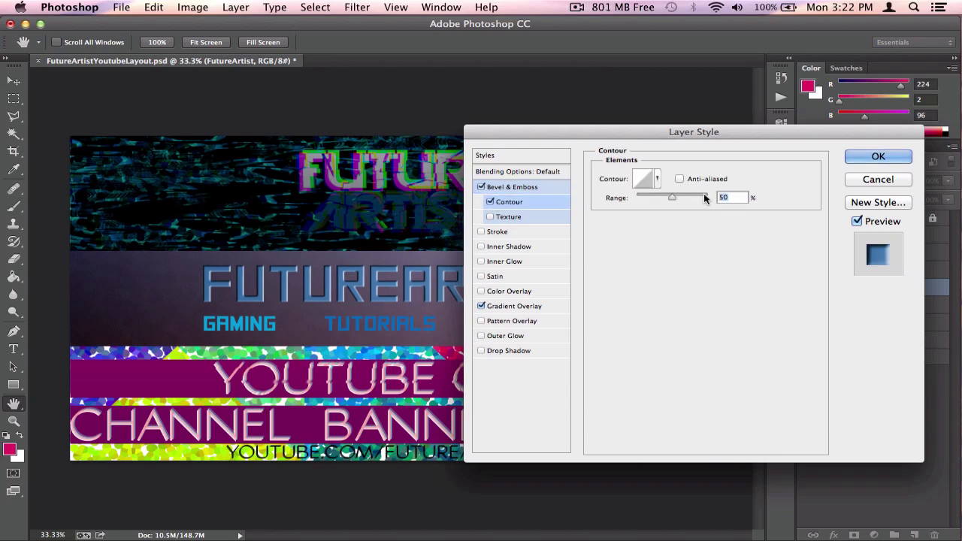
drag(668, 193, 648, 197)
drag(647, 197, 702, 199)
- Compare contour presets for the FutureArtist bevel, settle on the deep cove curve and apply the layer style
click(656, 179)
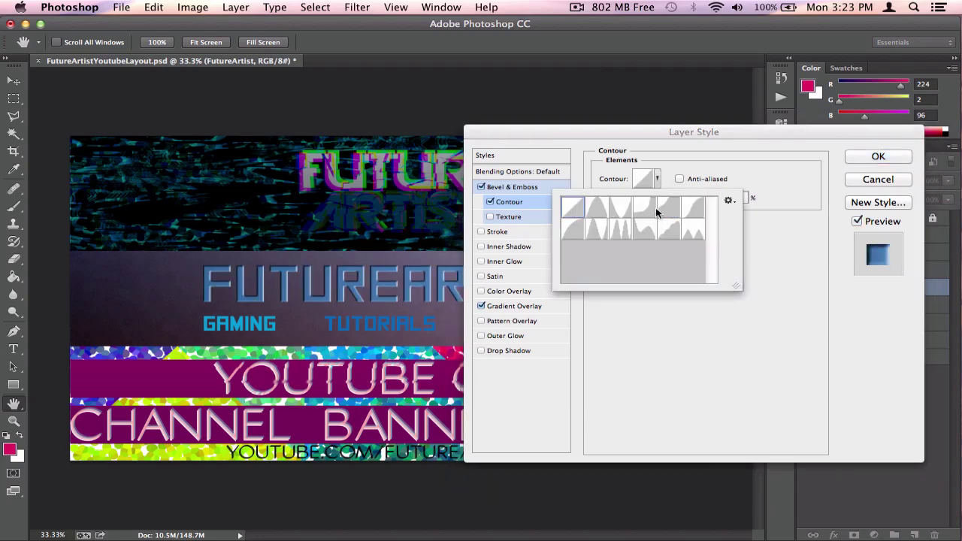
click(655, 207)
click(670, 208)
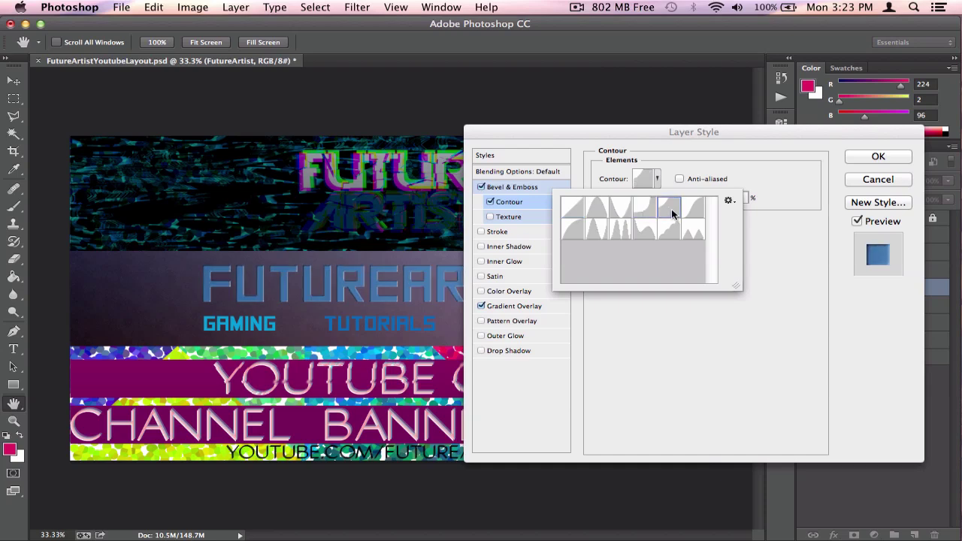
click(642, 208)
click(579, 209)
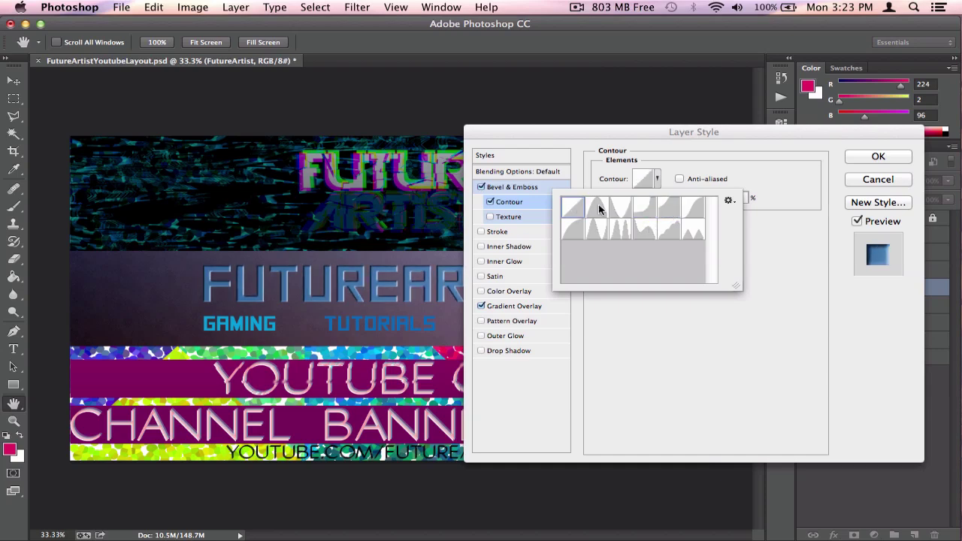
click(619, 205)
click(641, 210)
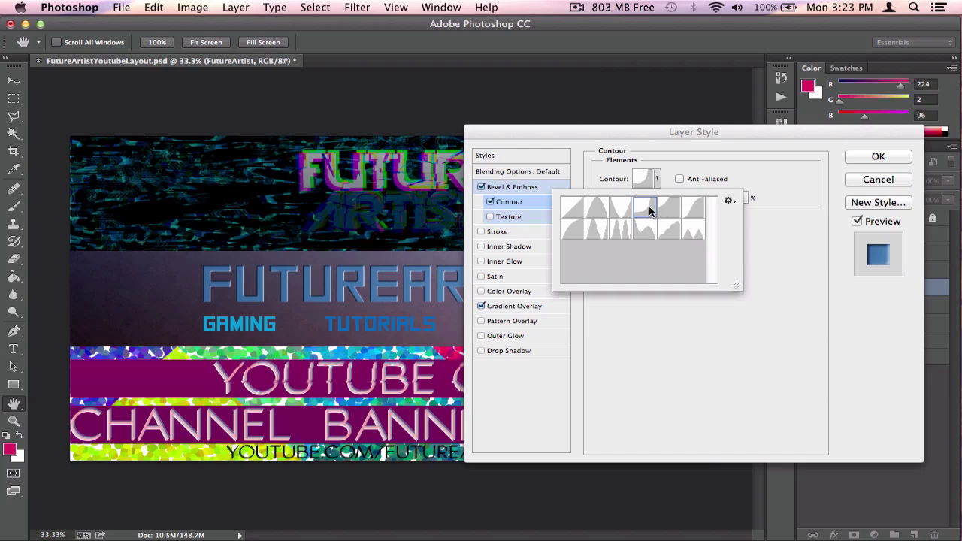
click(621, 207)
click(643, 208)
click(646, 351)
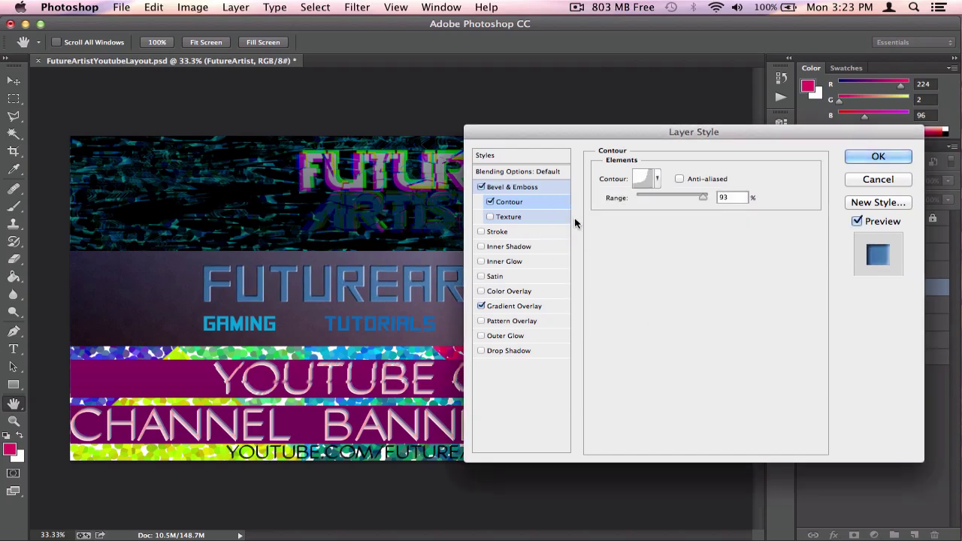
click(854, 152)
click(840, 426)
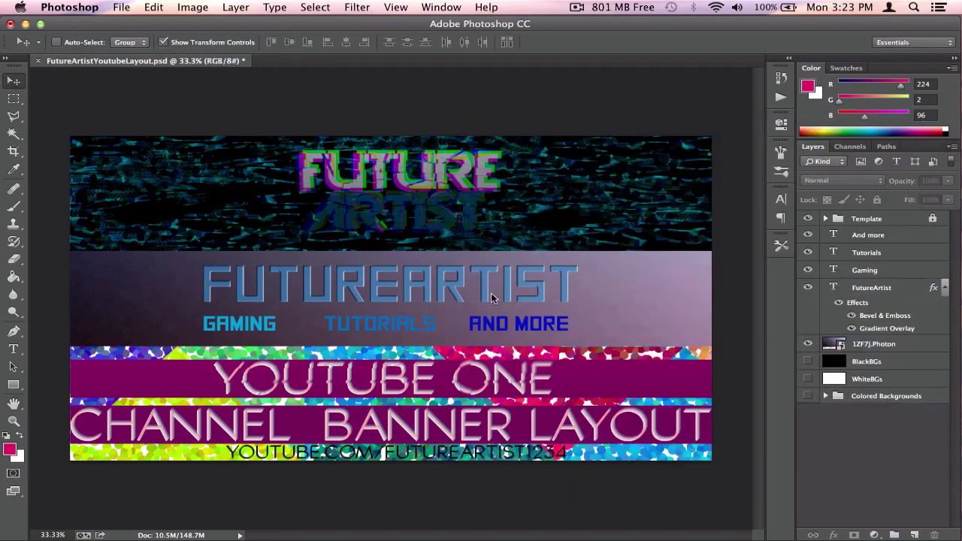
- Collapse the FutureArtist layer's effects list and copy its layer style
click(944, 289)
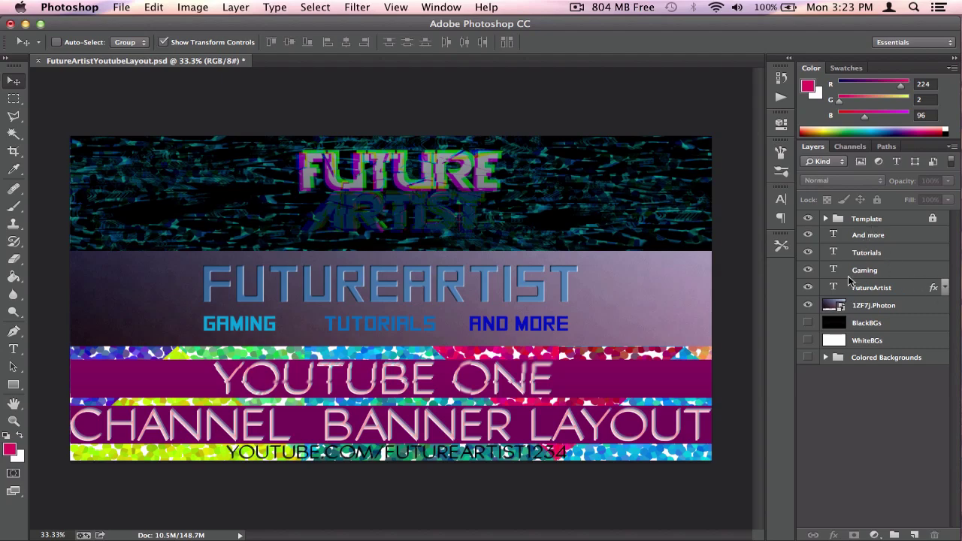
click(900, 291)
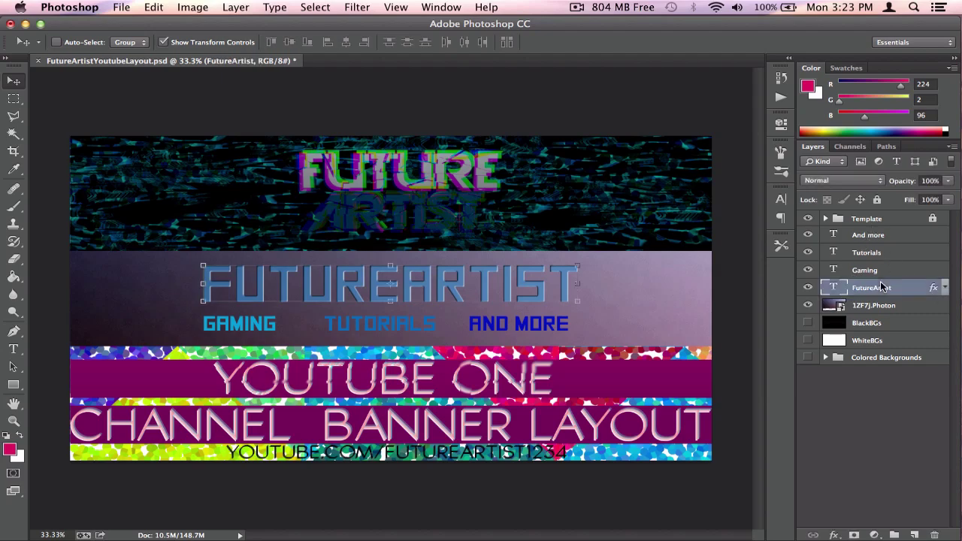
right_click(881, 286)
click(909, 441)
right_click(885, 291)
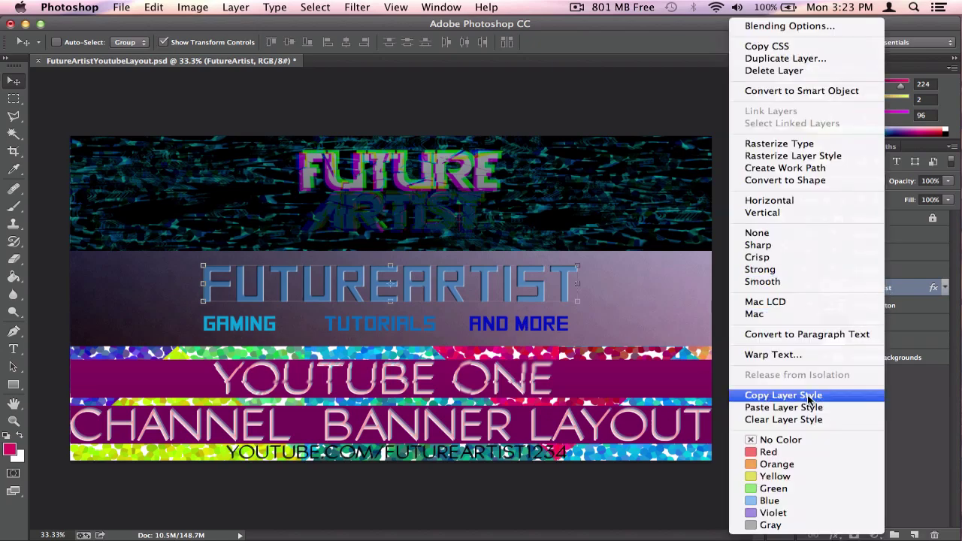
click(809, 398)
- Paste the copied layer style onto the Gaming, Tutorials and And more text layers
right_click(860, 272)
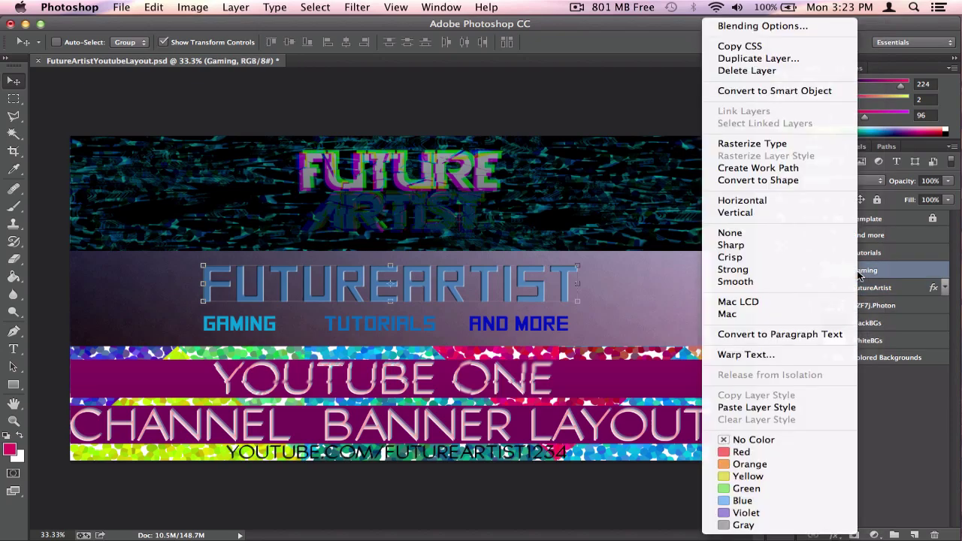
click(788, 407)
right_click(882, 256)
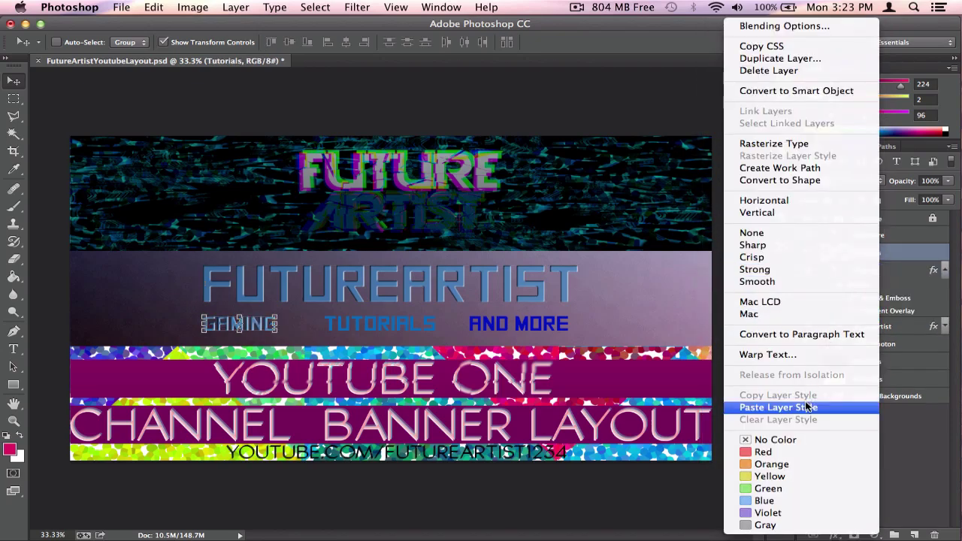
click(806, 406)
right_click(887, 235)
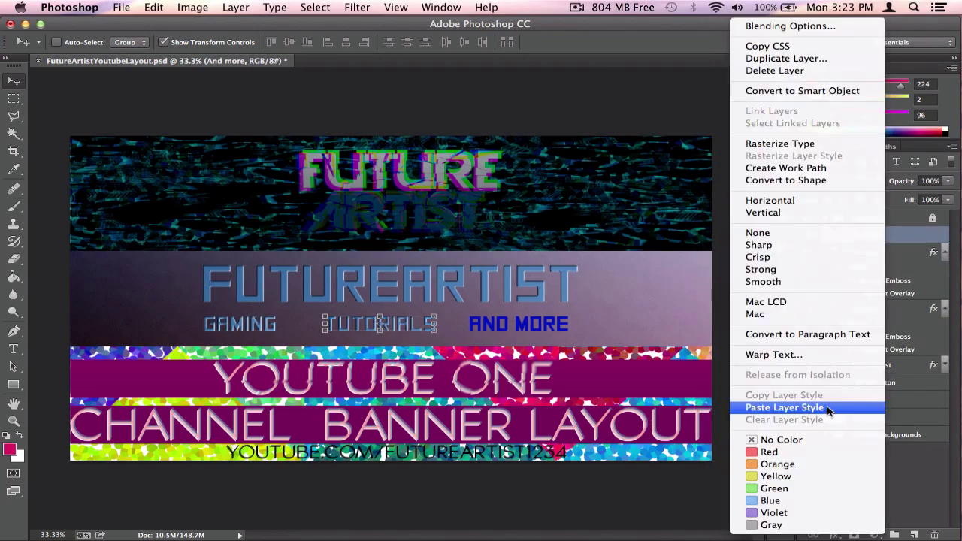
click(827, 406)
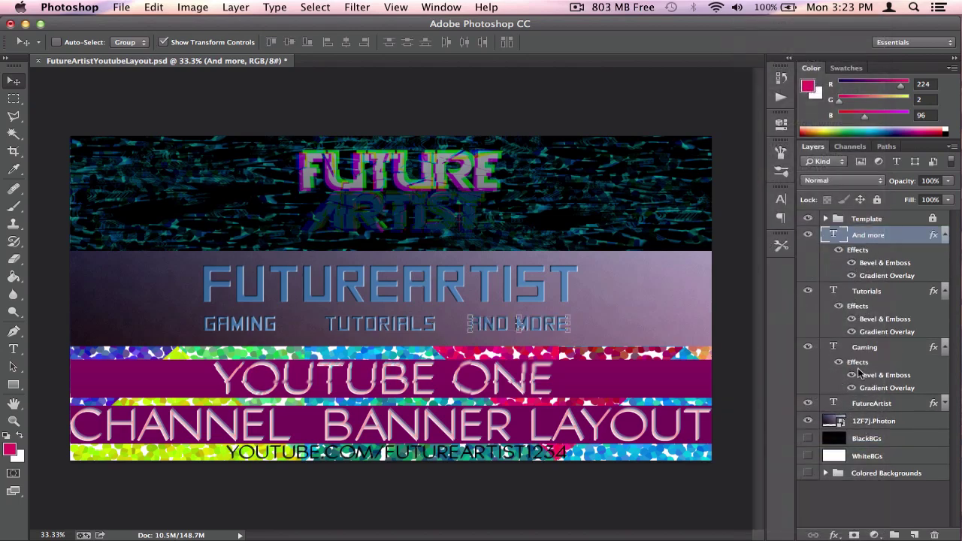
- Hide the Gradient Overlay effect on the And more, Tutorials and Gaming layers and deselect all layers
click(851, 275)
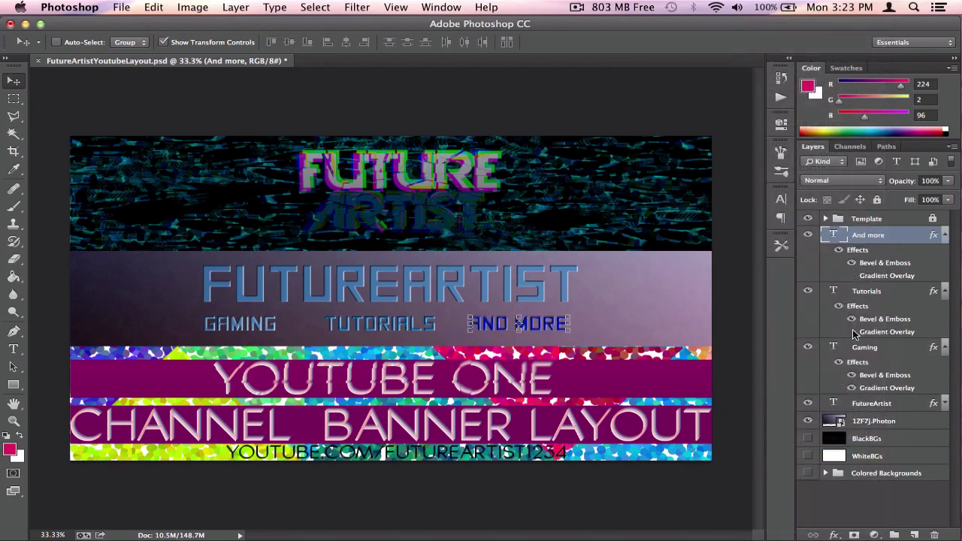
click(874, 490)
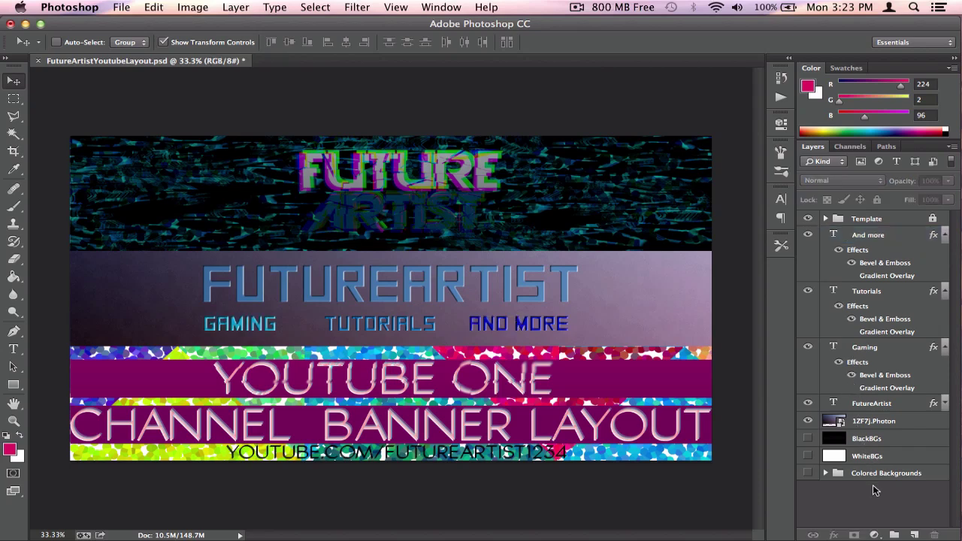
- Recolor the And more caption text to a lighter blue and commit the edit
double_click(838, 235)
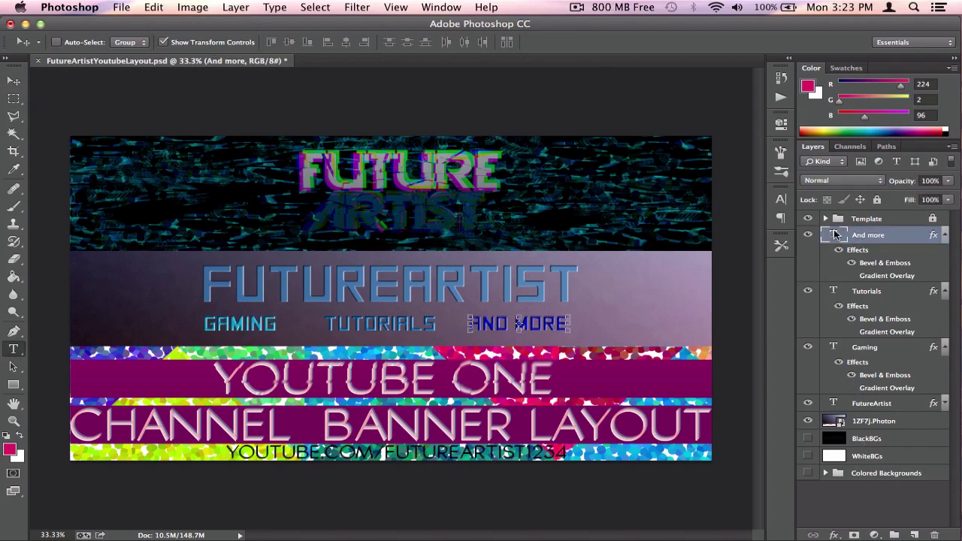
click(463, 42)
drag(450, 181, 420, 150)
click(486, 188)
drag(486, 188, 486, 190)
click(590, 121)
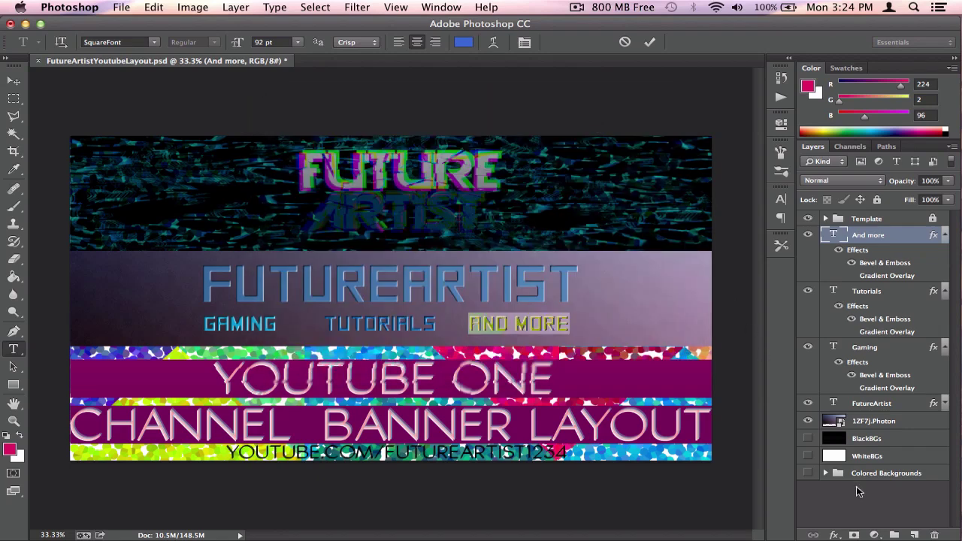
key(ctrl+Return)
key(v)
- Collapse the effects lists of the And more, Tutorials and Gaming layers and deselect all layers
click(945, 234)
click(945, 252)
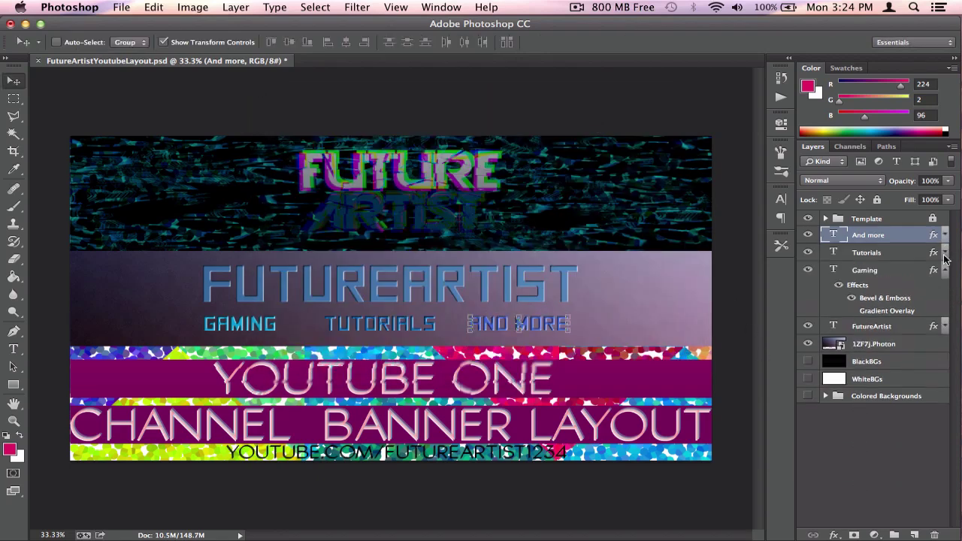
click(944, 269)
click(839, 435)
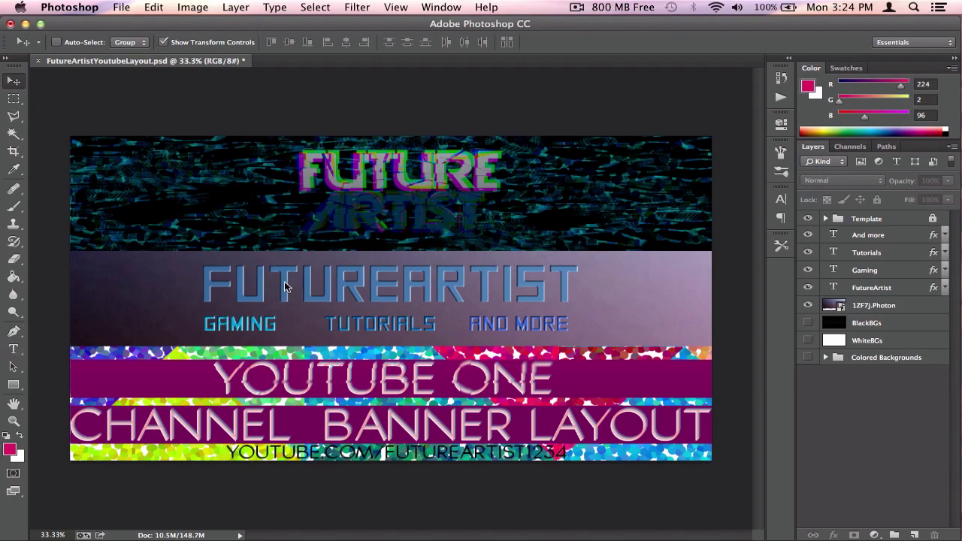
click(14, 116)
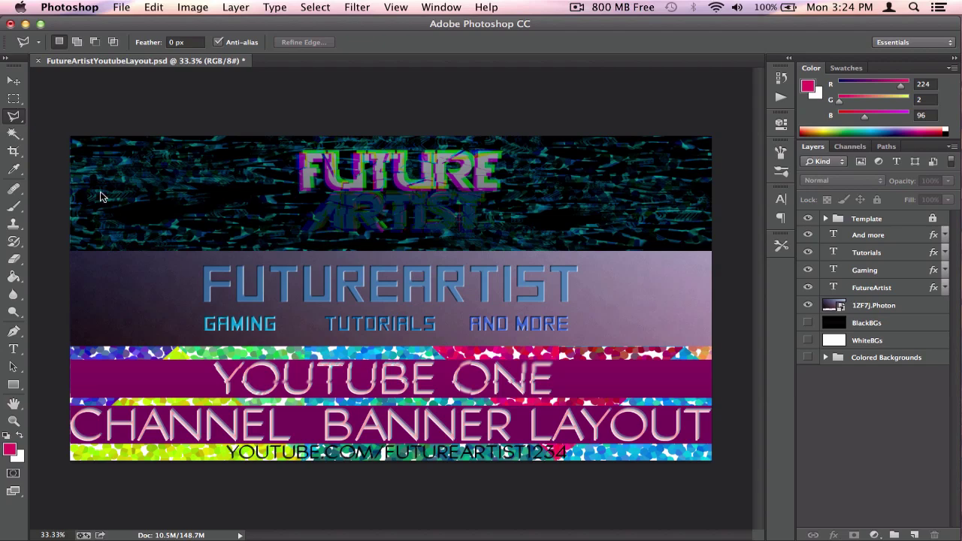
click(14, 80)
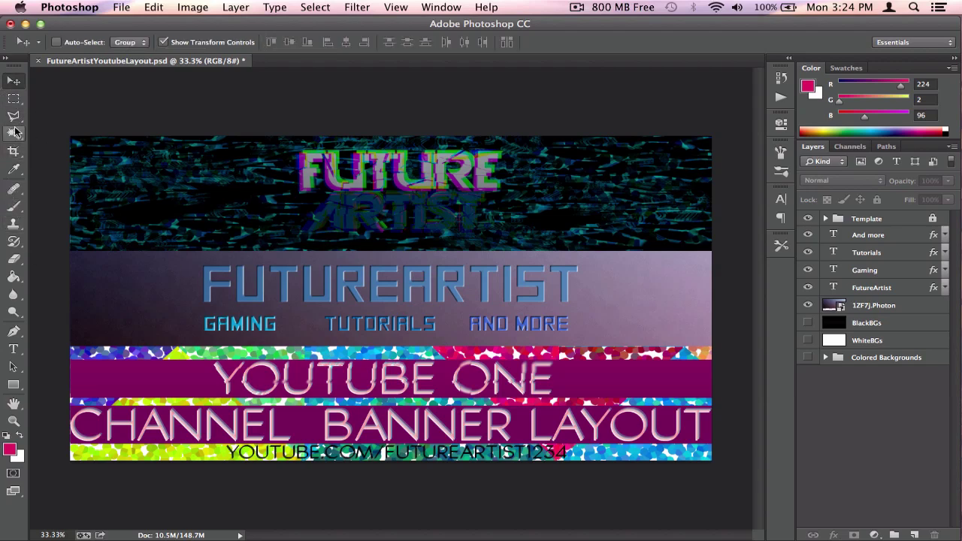
- Switch to the Brush tool and add a new empty layer above the And more text layer
click(14, 206)
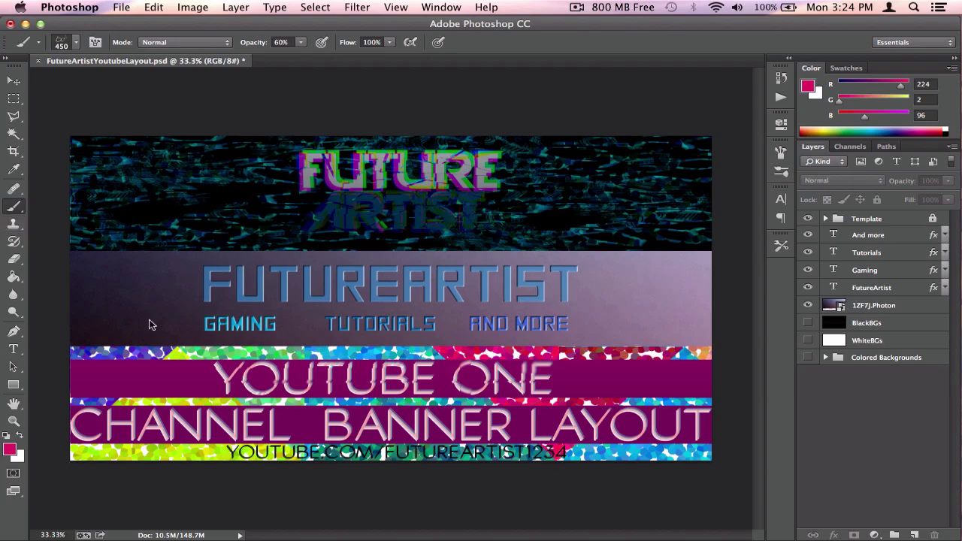
click(879, 238)
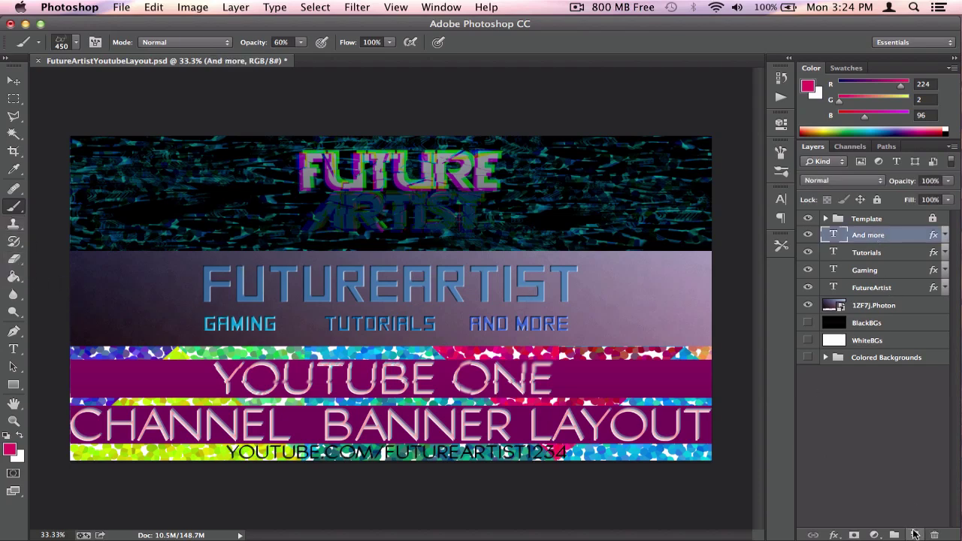
click(913, 534)
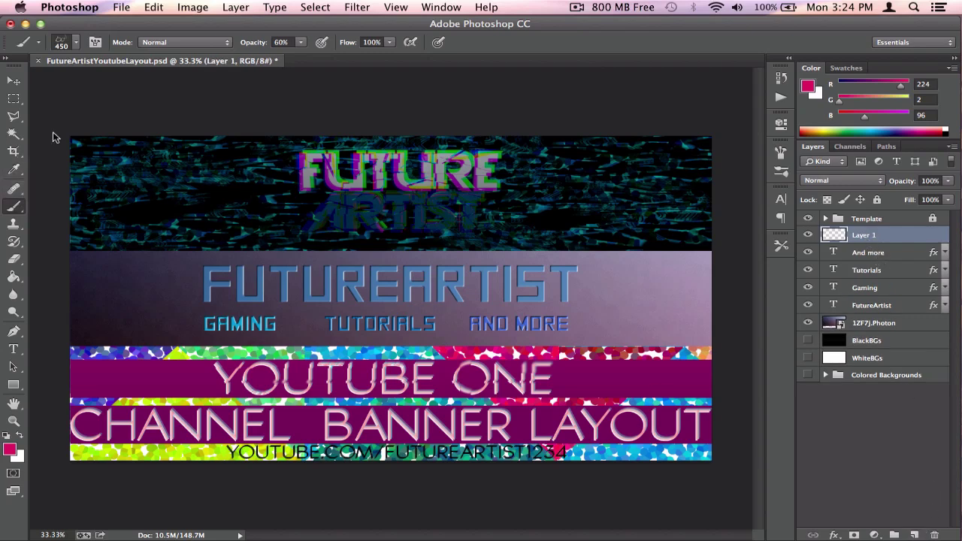
- Choose the first soft round brush at 450 px with 0% hardness
click(75, 42)
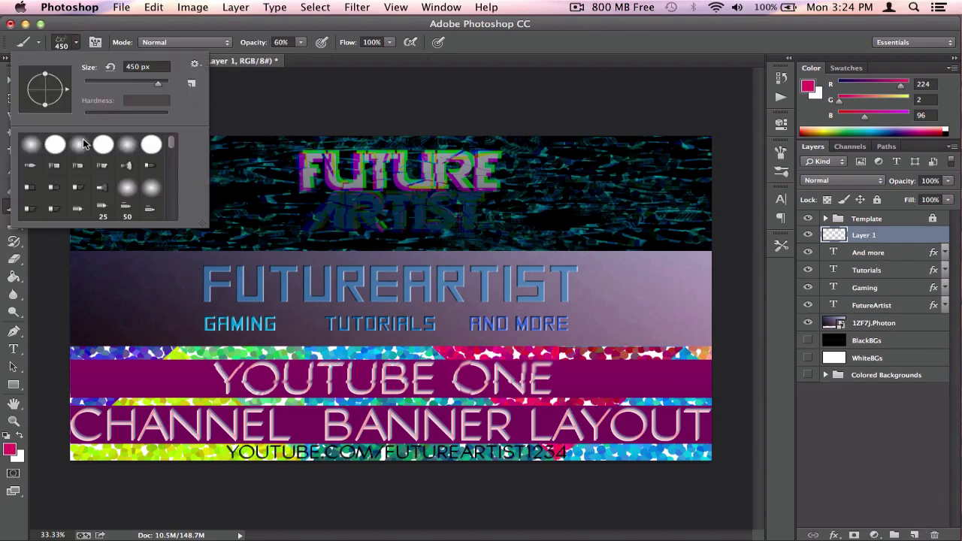
click(81, 141)
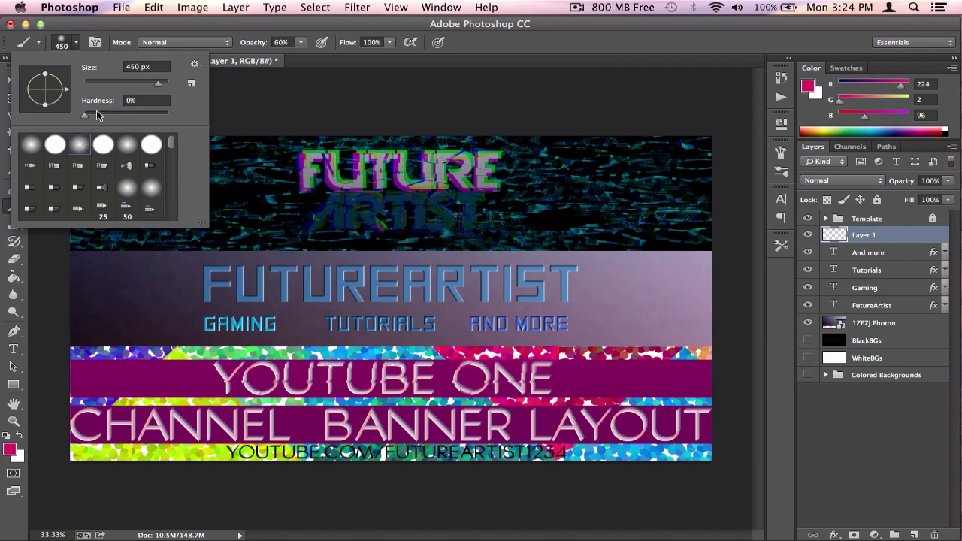
click(33, 144)
click(100, 112)
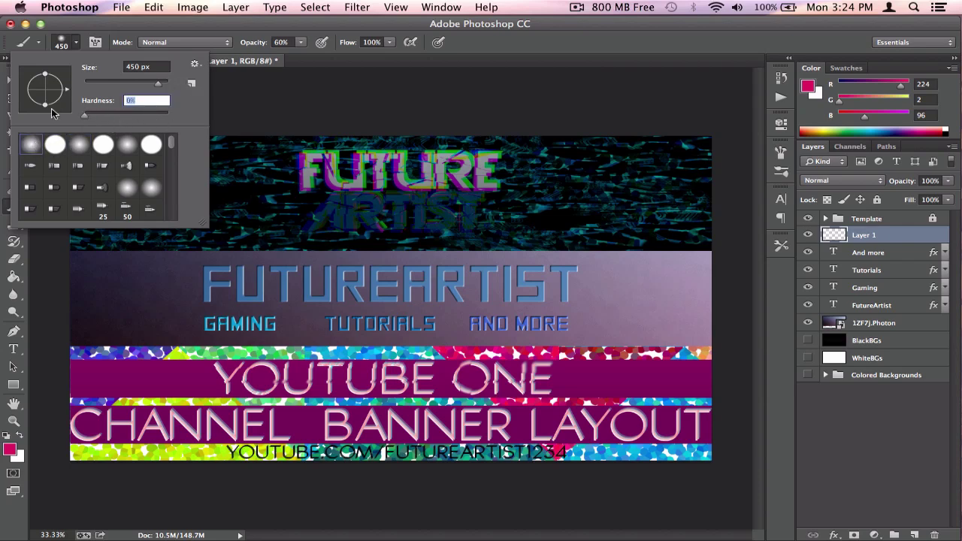
click(79, 44)
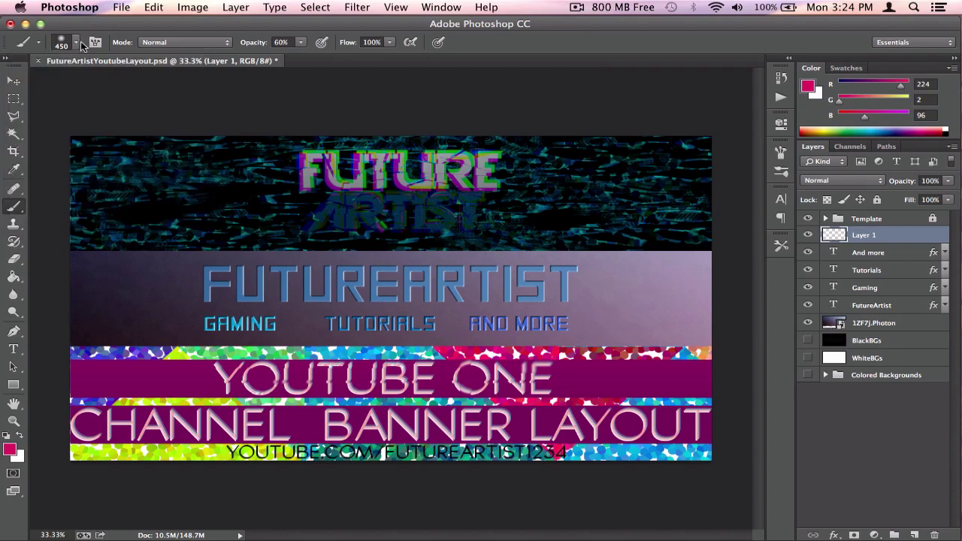
- Set the foreground color to a bright blue, RGB 2, 127, 224
click(12, 449)
drag(496, 177, 493, 198)
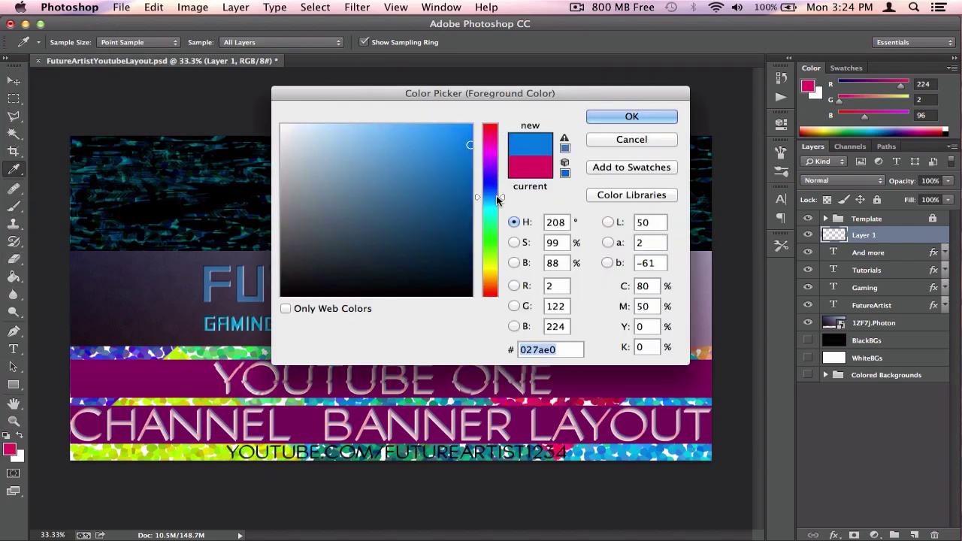
click(632, 116)
- Try painting soft blue glows across the FutureArtist name strip and lowering the glow layer's opacity to 31%
click(219, 250)
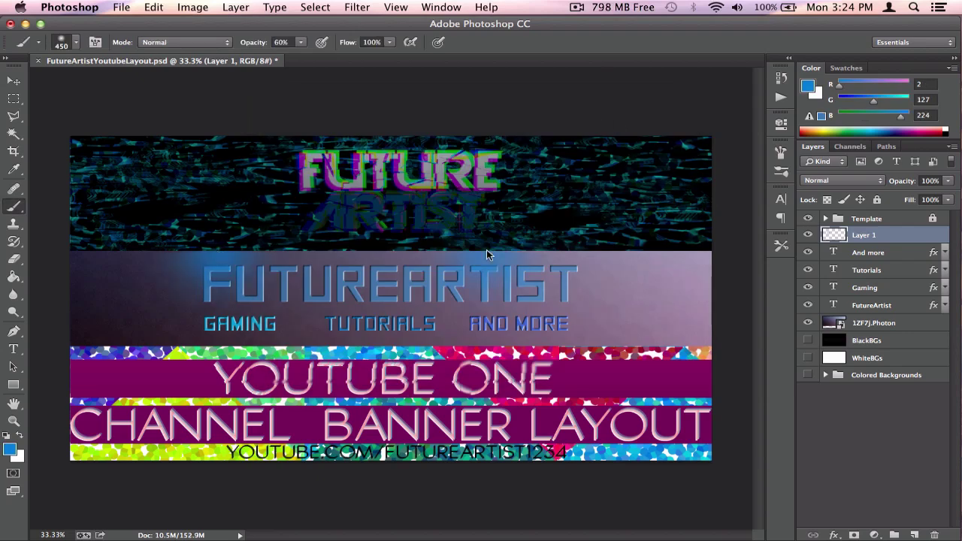
drag(558, 281, 452, 296)
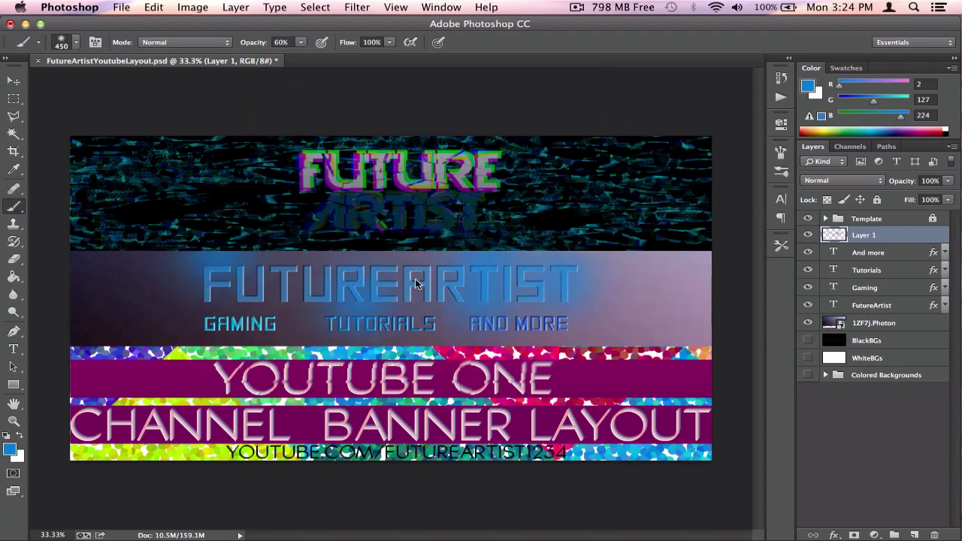
click(241, 305)
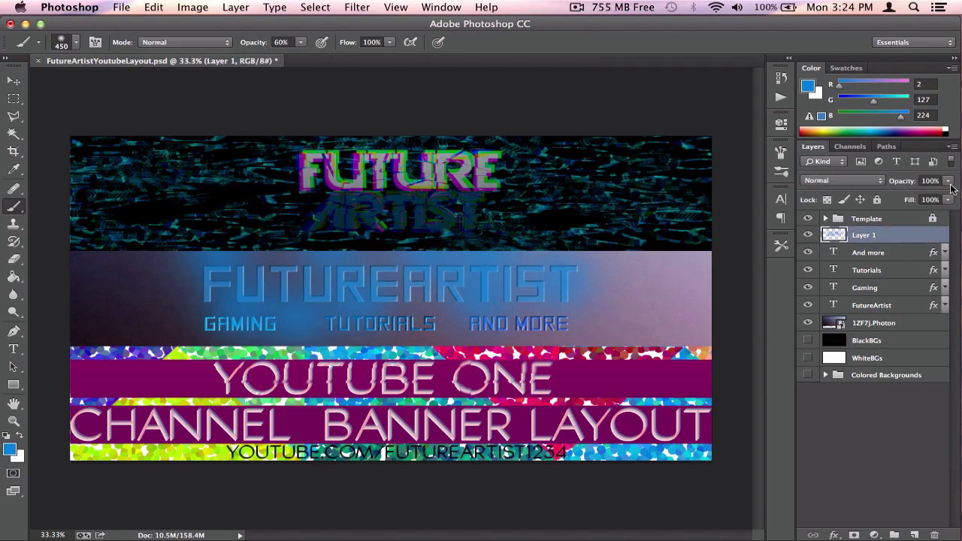
mouse_move(947, 180)
mouse_down()
mouse_move(938, 196)
mouse_move(908, 197)
mouse_up()
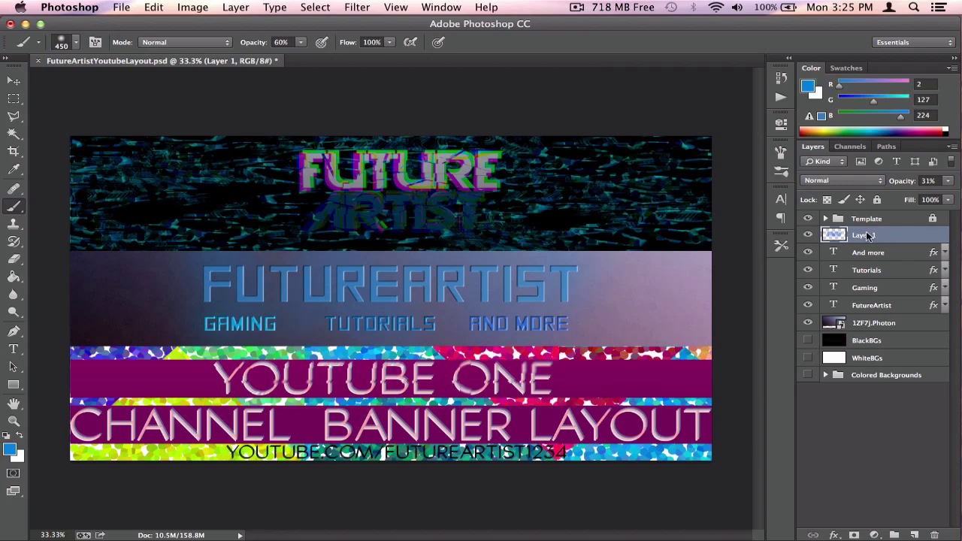
- Replace the blue glow layer with a new empty layer and dab one blue glow above the end of the FutureArtist name
key(Delete)
click(923, 533)
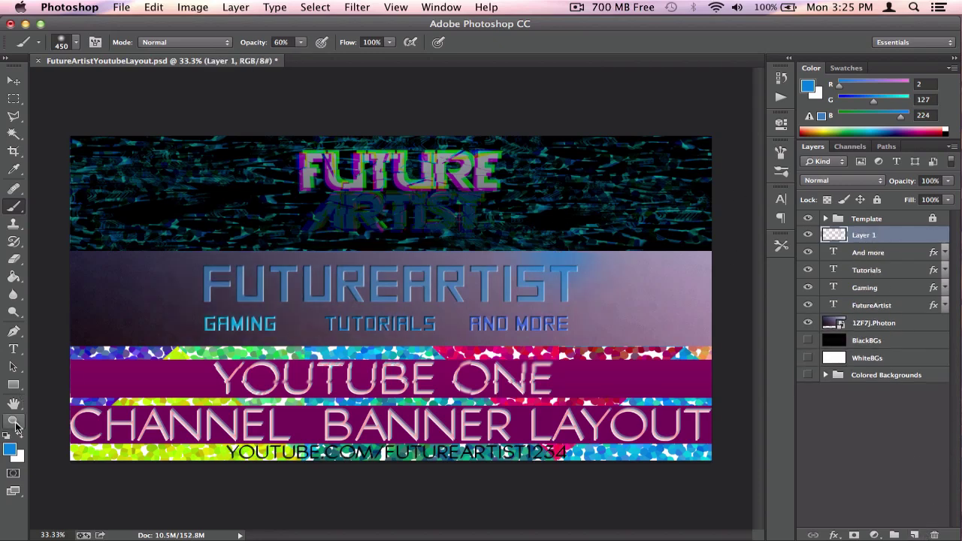
- Set the foreground color to red #e00211 and dab a soft glow between the channel name and the And more caption
click(11, 448)
click(501, 173)
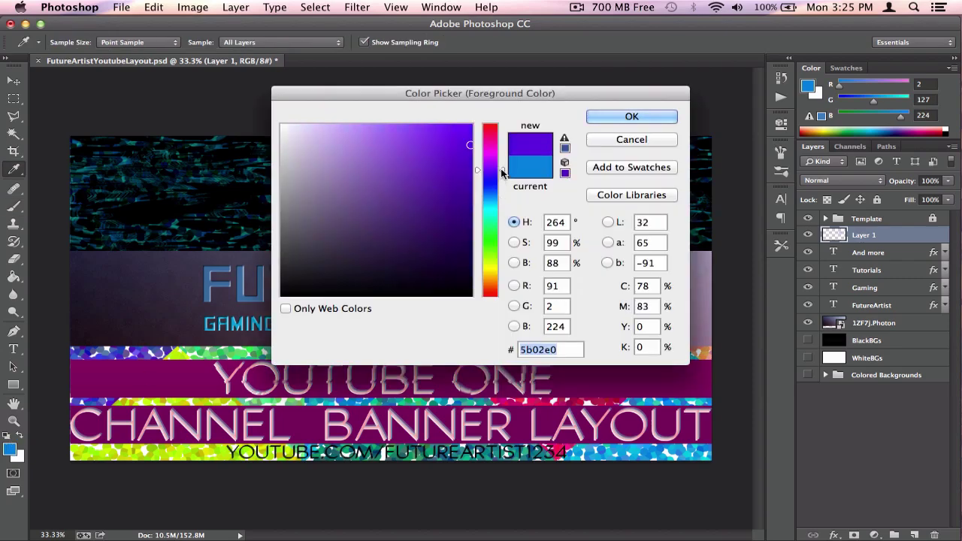
click(500, 125)
click(627, 119)
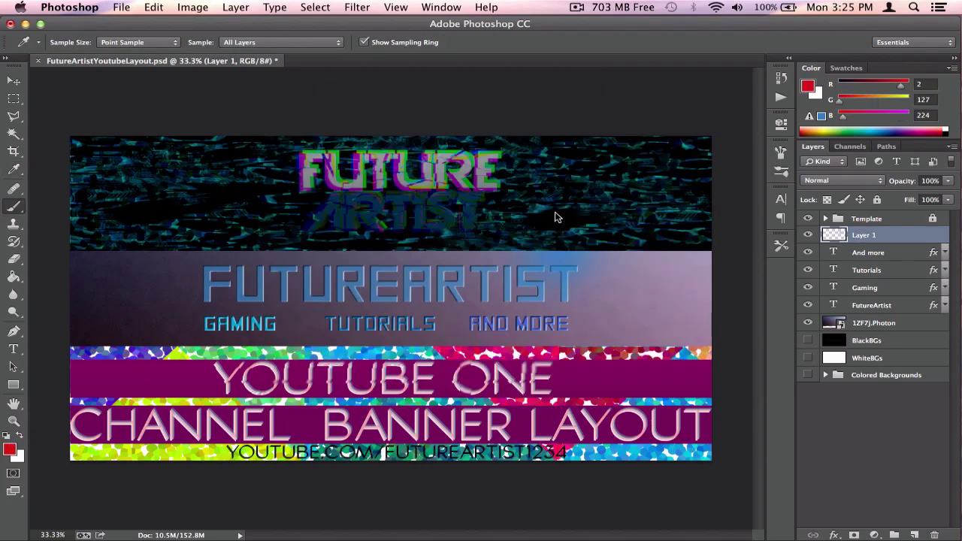
key(b)
click(487, 300)
- Dab a cyan #02e0dd glow above the second half of the channel name and a yellow-green #c3e002 glow near the Tutorials caption
click(9, 449)
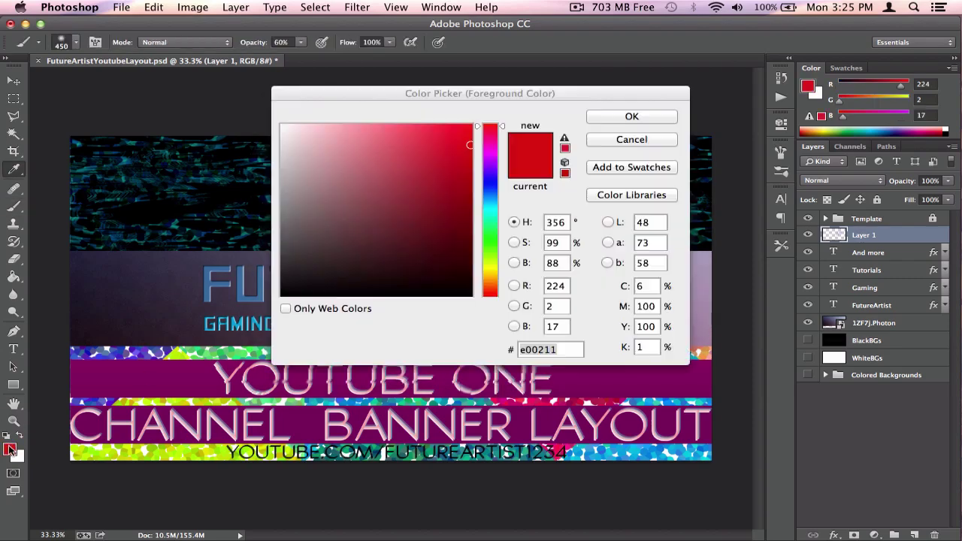
drag(489, 187, 494, 214)
click(631, 117)
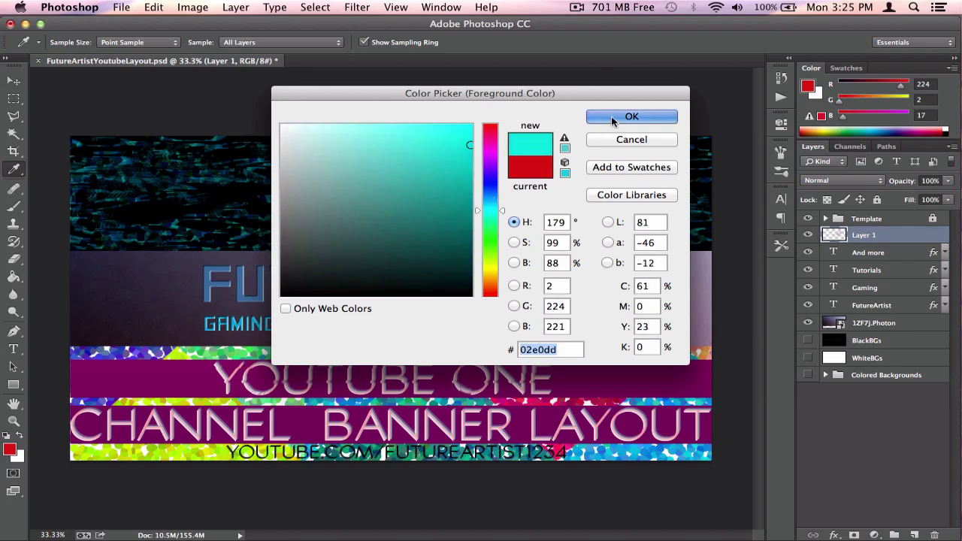
click(470, 236)
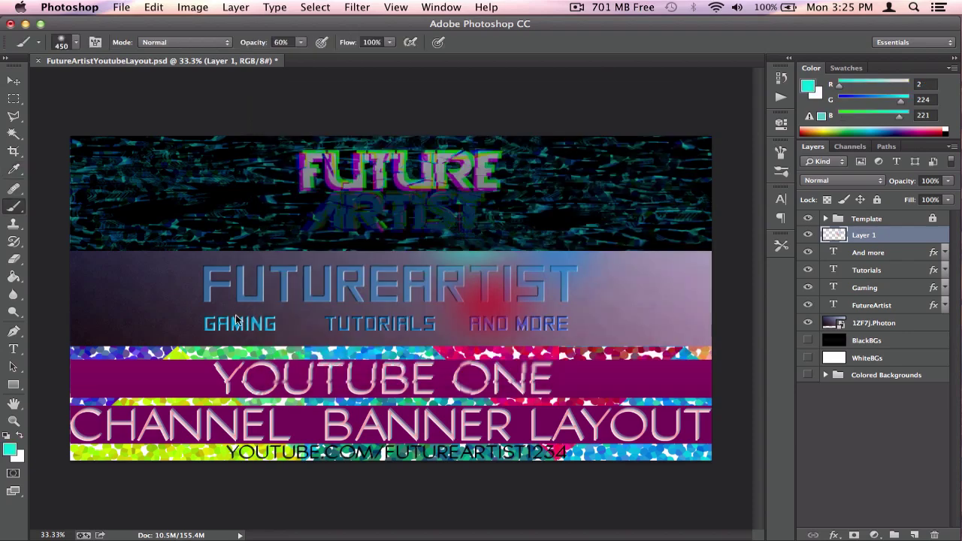
click(9, 448)
drag(490, 248, 490, 264)
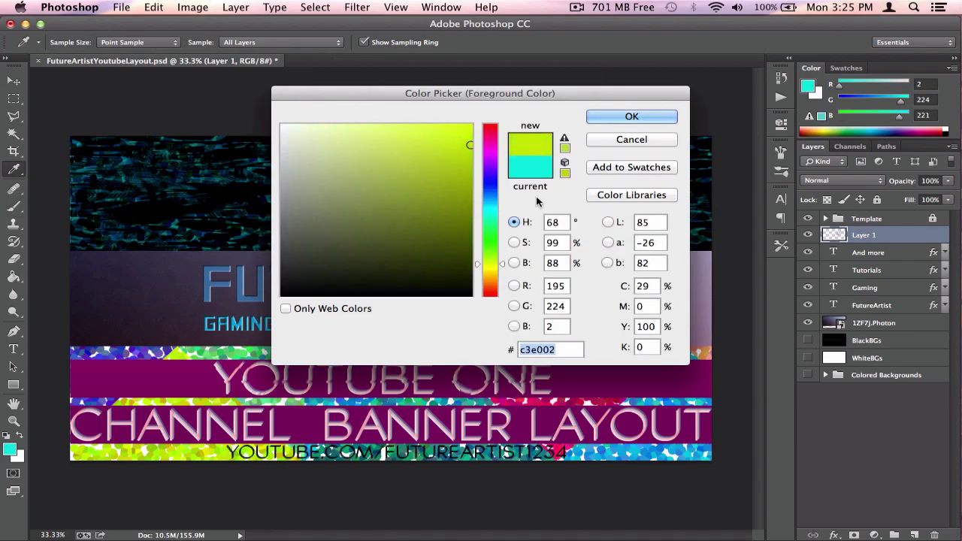
click(610, 120)
click(402, 313)
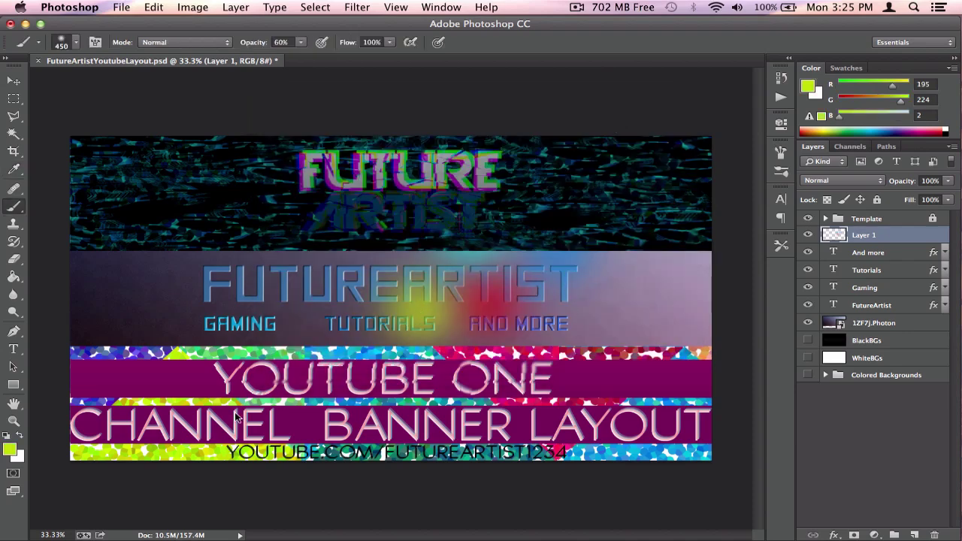
- Dab a magenta #fd3aff glow above the middle of the channel name and a blue RGB 58, 81, 255 glow near the start of Tutorials
click(9, 448)
click(427, 124)
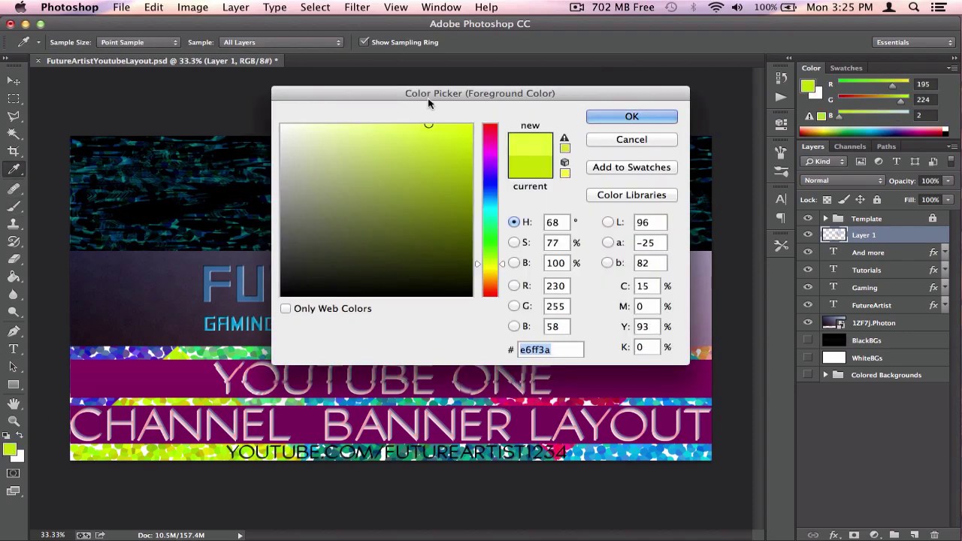
drag(487, 162, 489, 151)
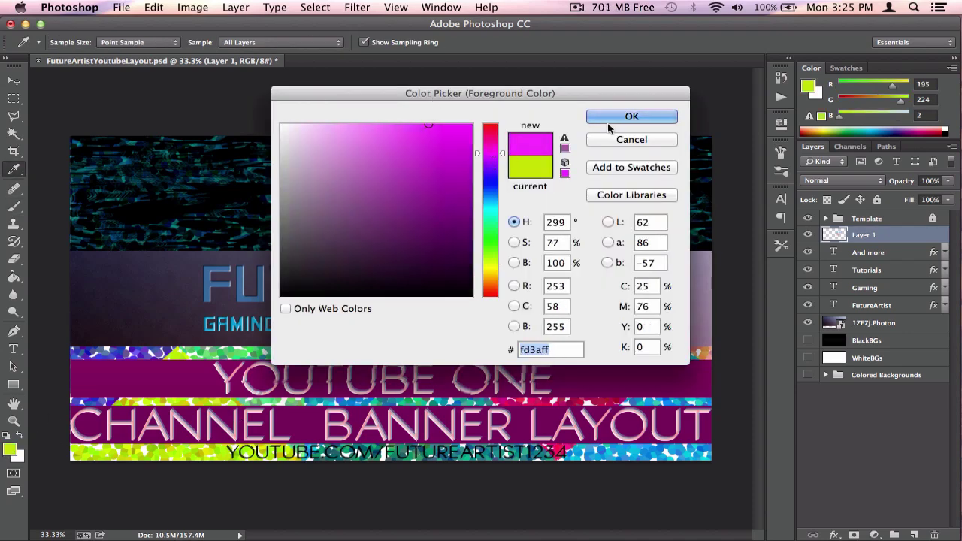
click(628, 118)
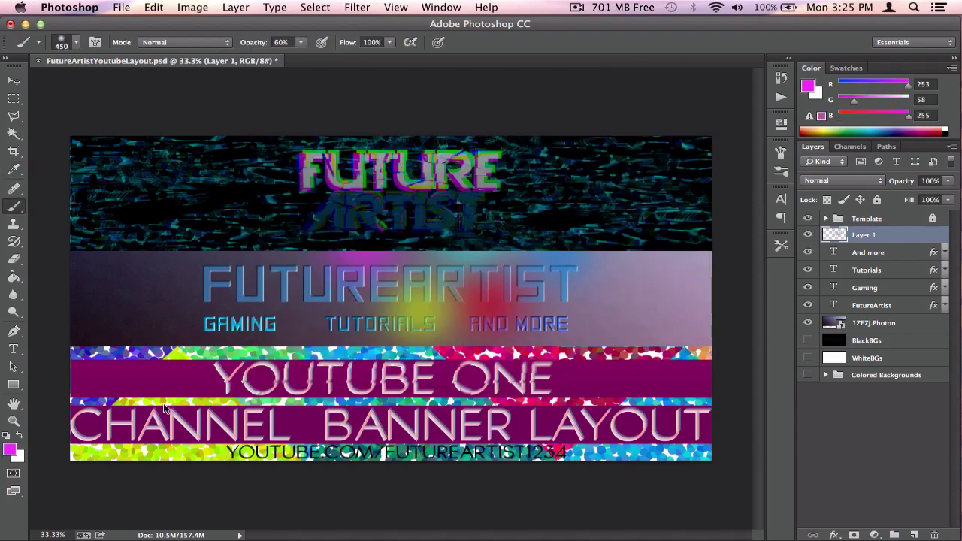
click(9, 449)
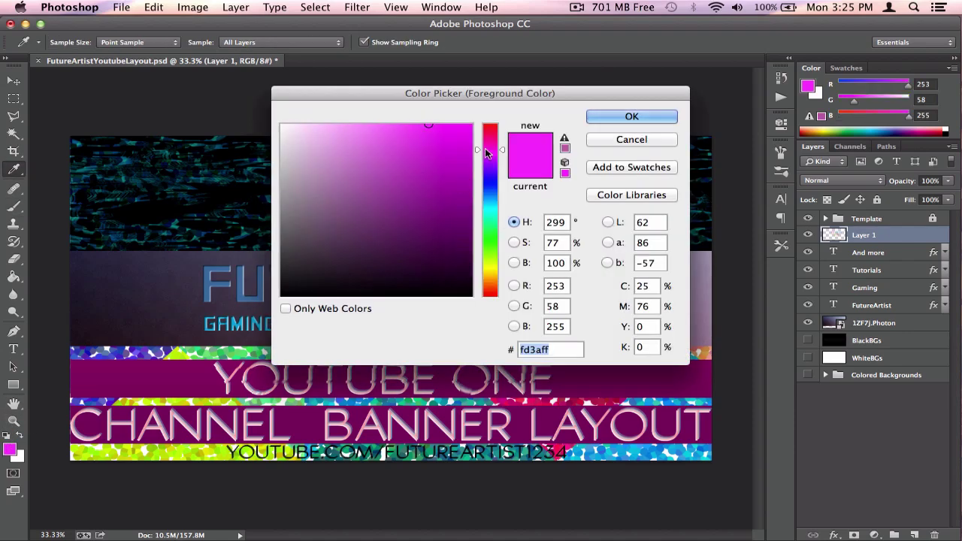
drag(489, 153, 492, 186)
click(631, 117)
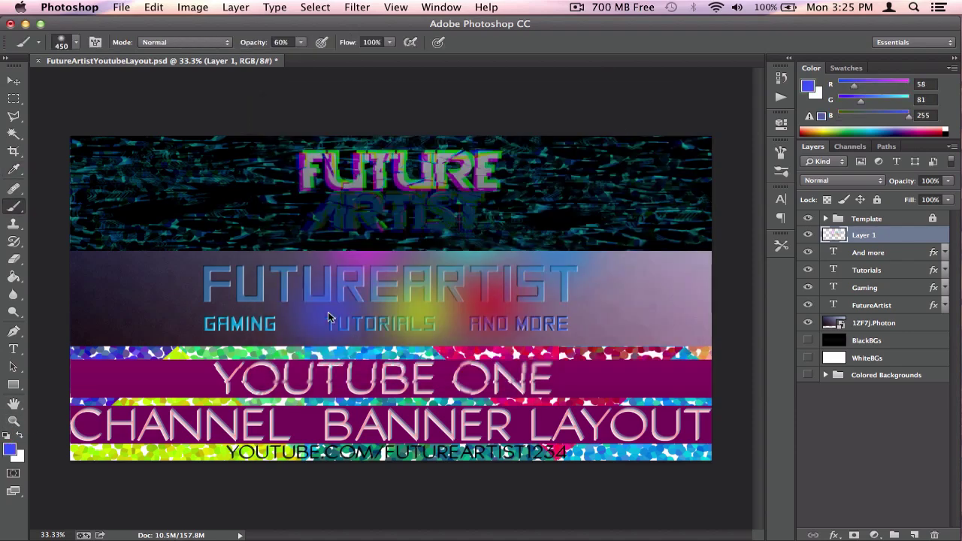
- Dab a green RGB 72, 255, 58 glow above the first half of the channel name and an orange-red #ff5f3a glow above Gaming
click(9, 448)
drag(492, 184, 492, 240)
click(631, 117)
key(b)
click(298, 259)
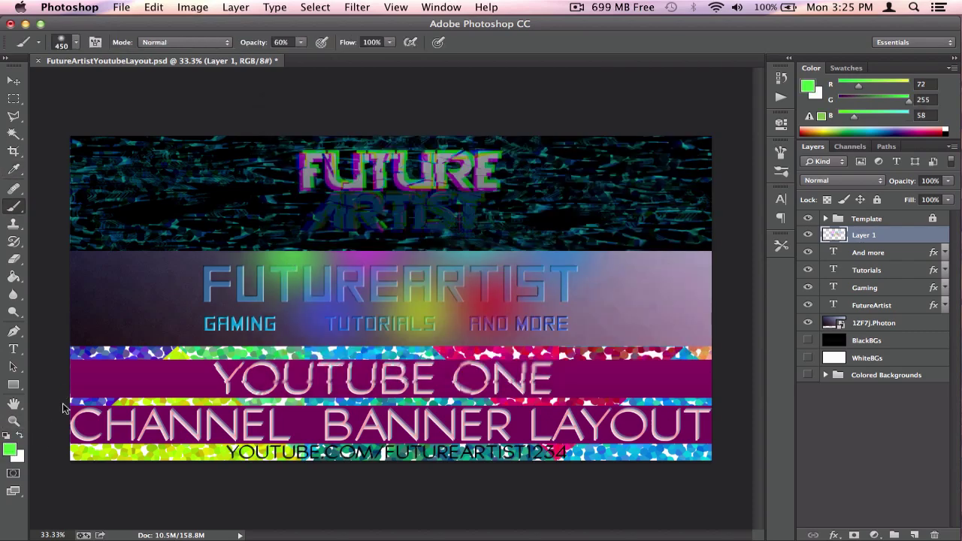
click(11, 449)
drag(492, 240, 492, 292)
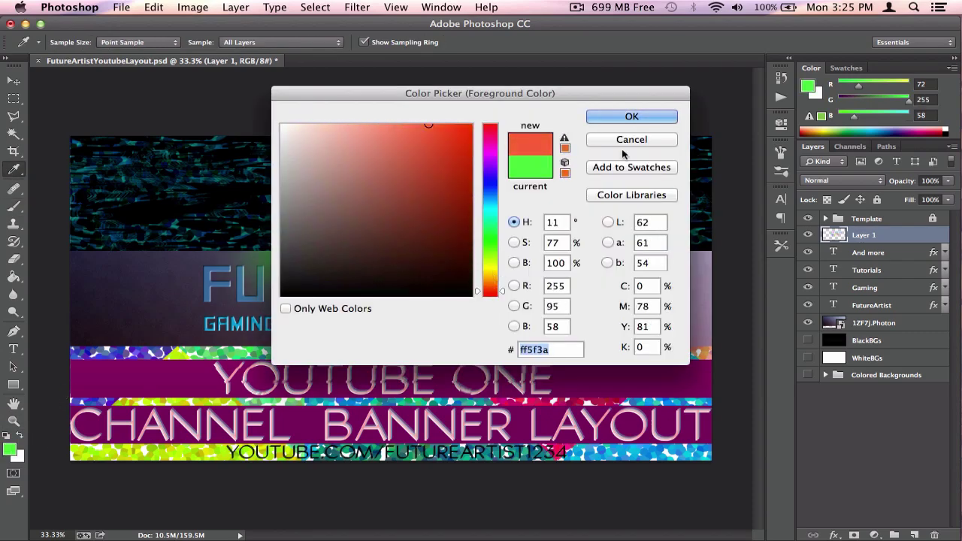
click(644, 120)
click(246, 300)
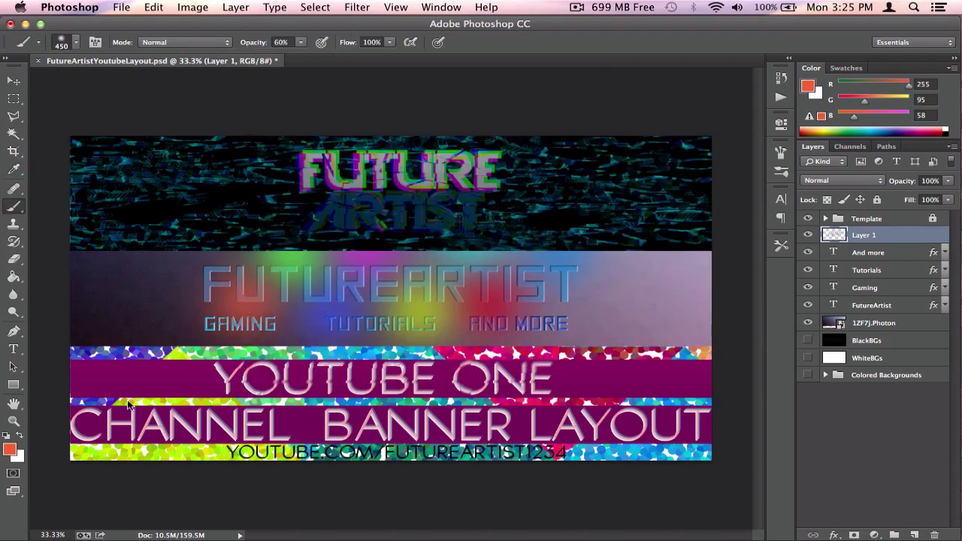
- Set the foreground color to dark green, RGB 35, 124, 0, and dab a glow above the first letter of the channel name
click(10, 449)
click(490, 253)
drag(432, 180, 471, 214)
click(643, 114)
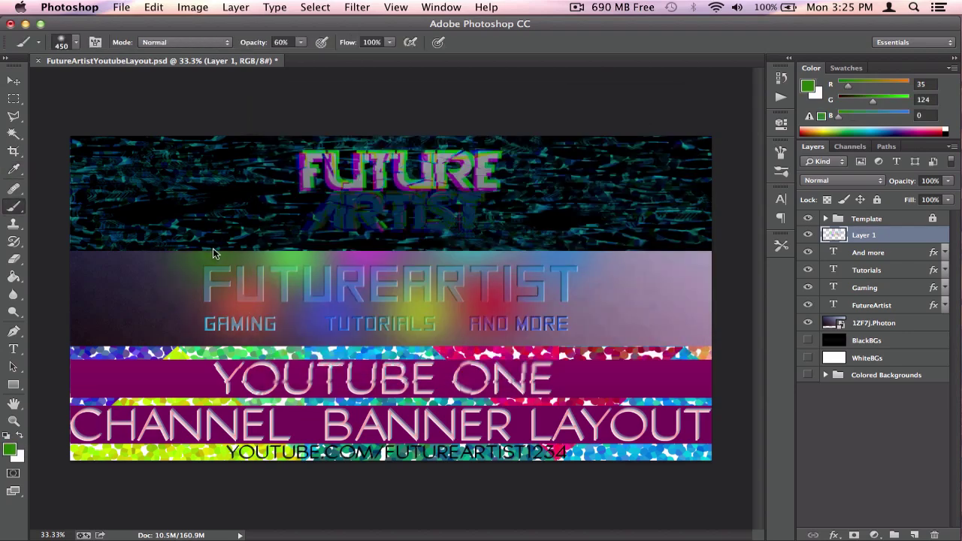
- Move the glow layer below the FutureArtist text layer, directly above the background photo layer
drag(864, 240, 867, 321)
click(865, 409)
click(864, 308)
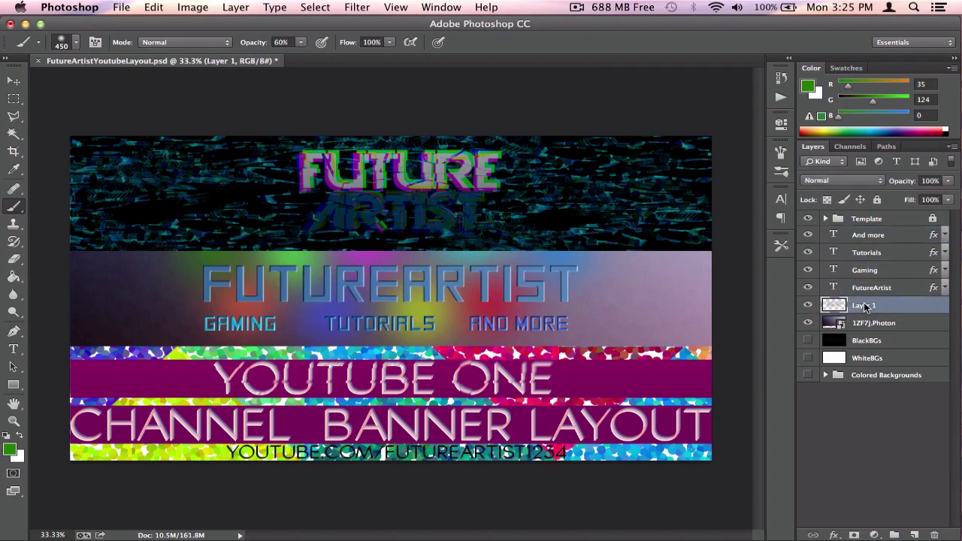
- Lower the glow layer's opacity to 57% and shift its glows slightly down and to the right
drag(948, 180, 917, 197)
click(14, 80)
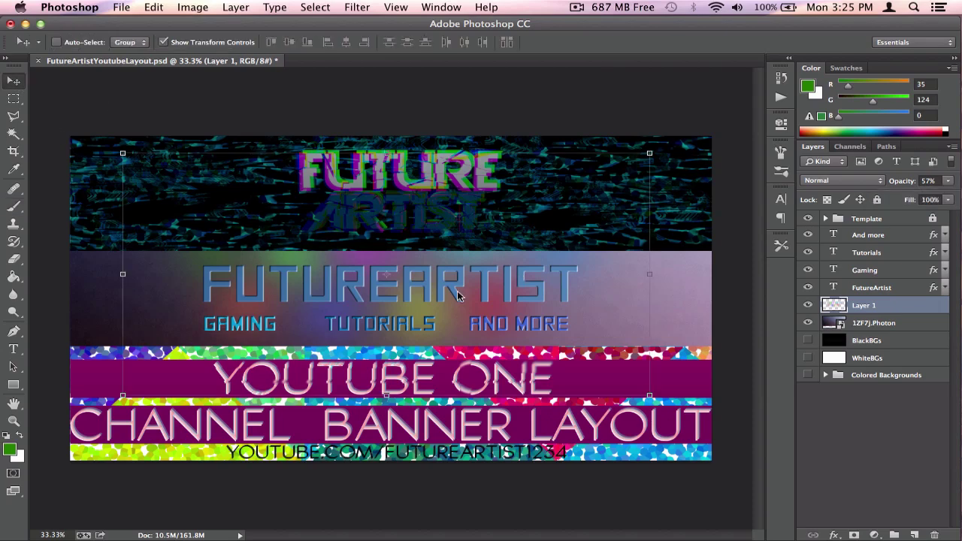
drag(488, 313, 494, 323)
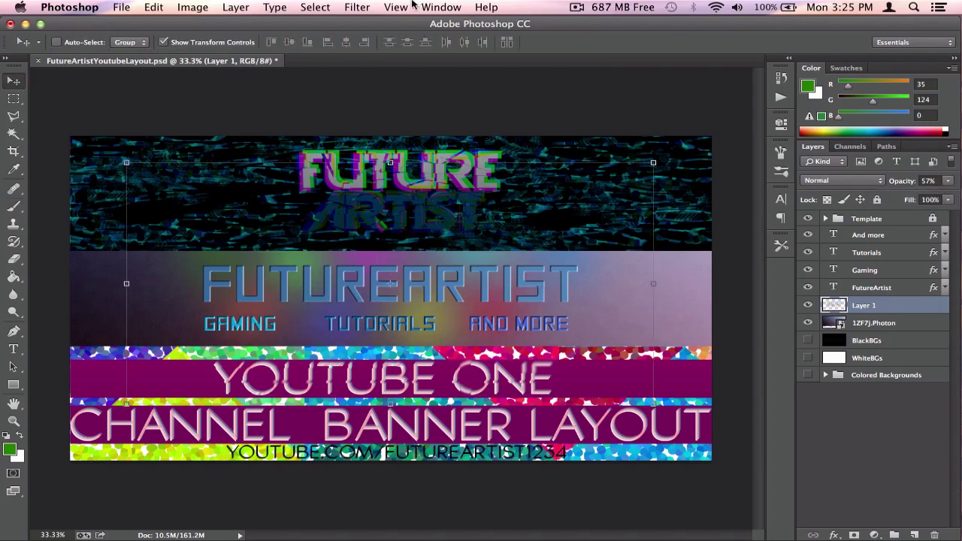
- Apply a Gaussian Blur with a radius of about 20.4 pixels to the glow layer
click(356, 7)
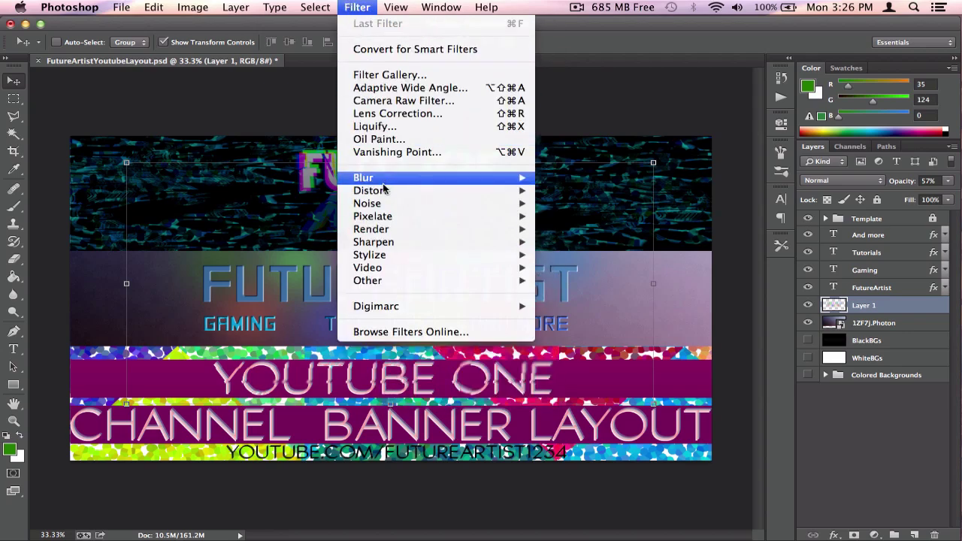
mouse_move(438, 181)
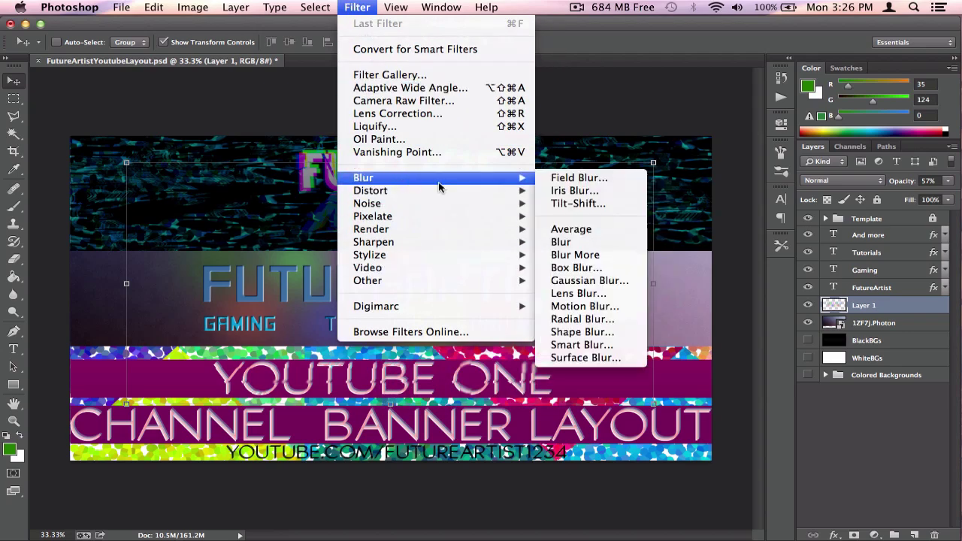
click(588, 281)
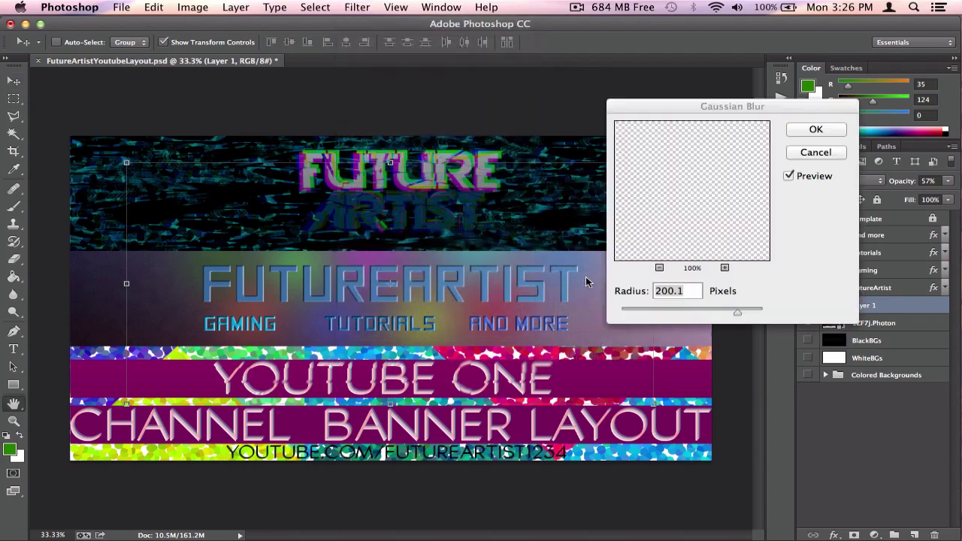
drag(659, 309, 682, 307)
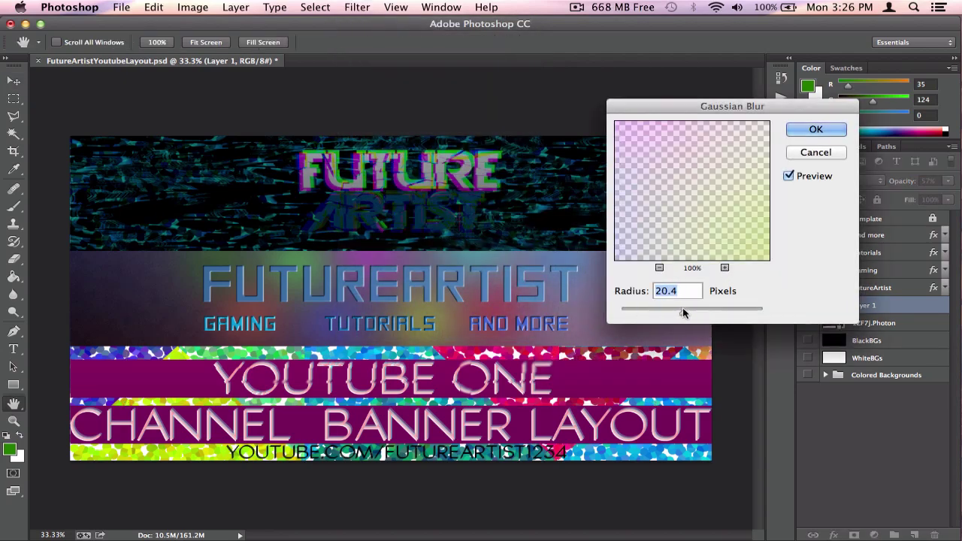
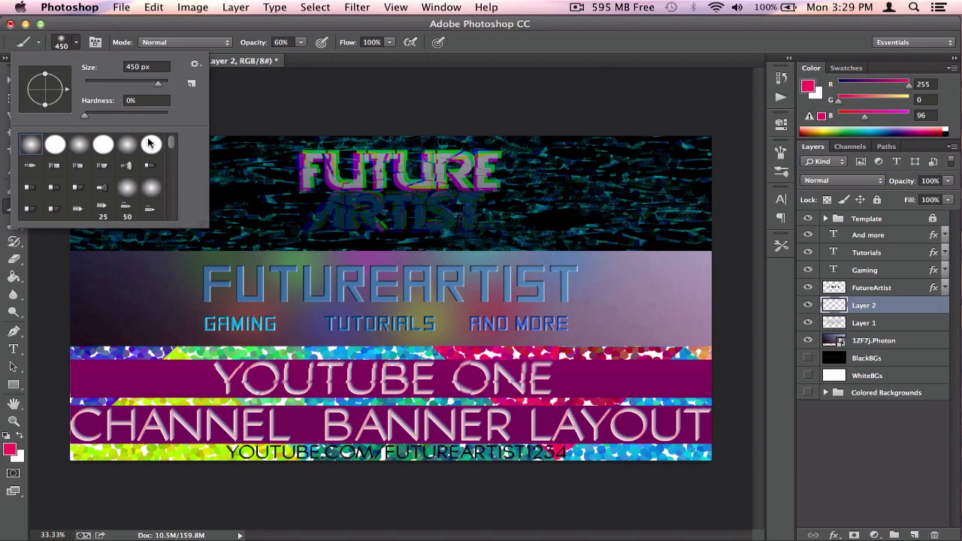
- Browse the brush presets and choose the 348 px horizontal-streak texture brush for painting on Layer 2
scroll(150, 143, down, 10)
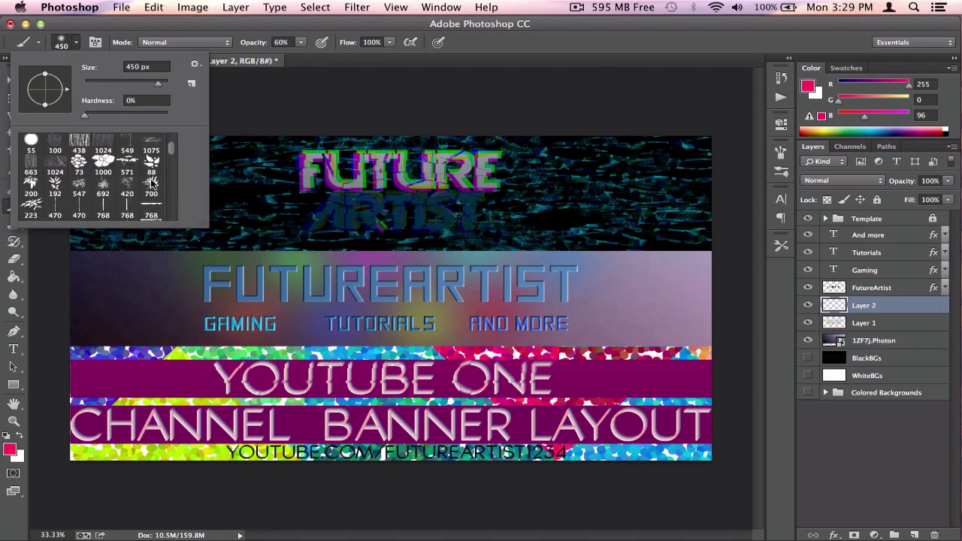
click(78, 161)
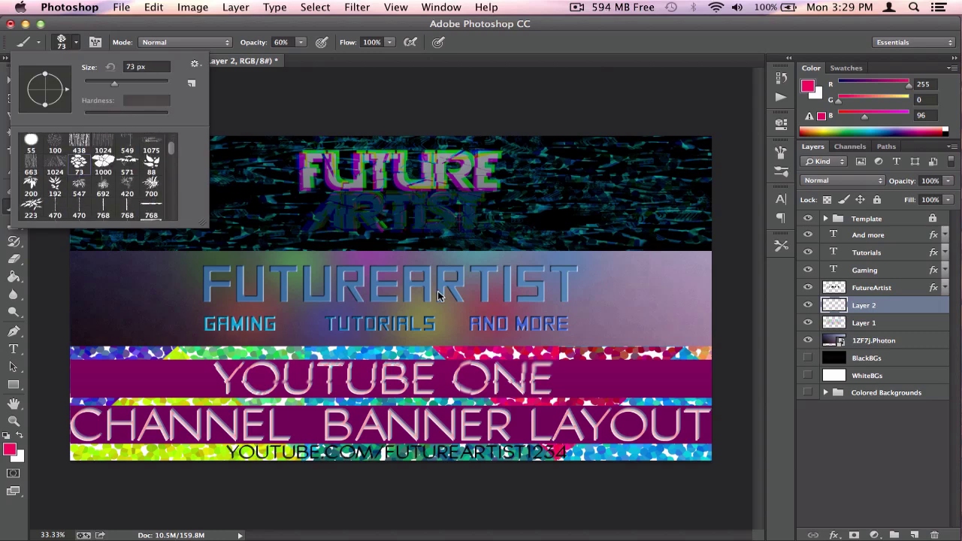
scroll(75, 162, down, 10)
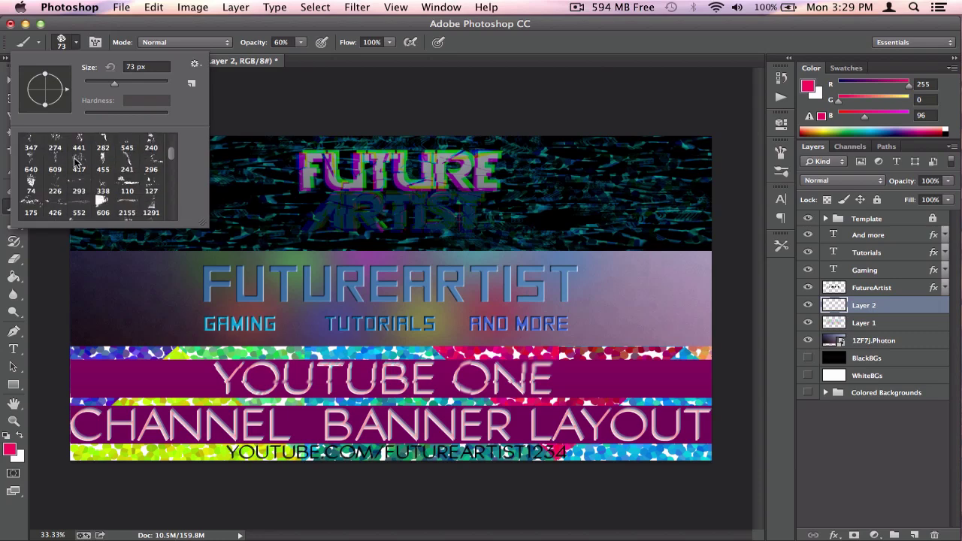
scroll(75, 161, down, 5)
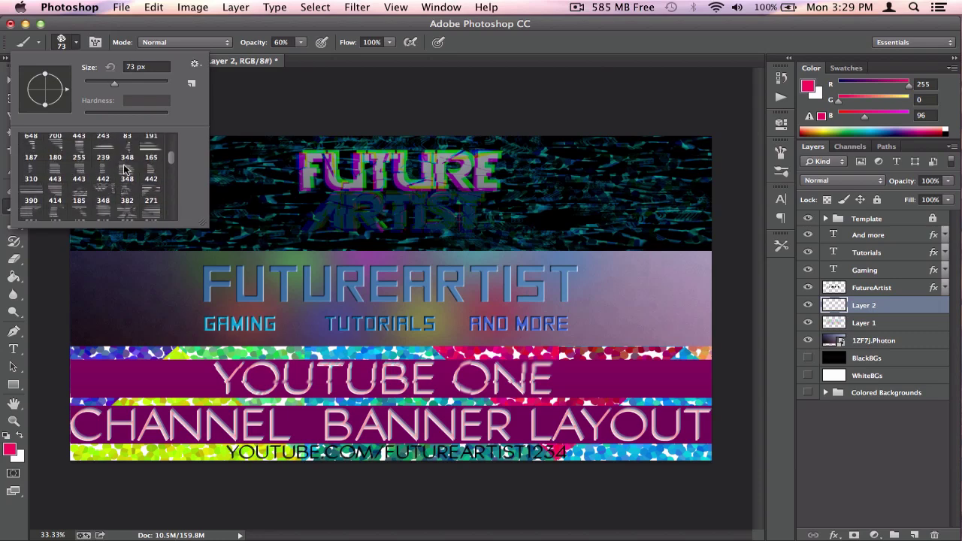
click(124, 170)
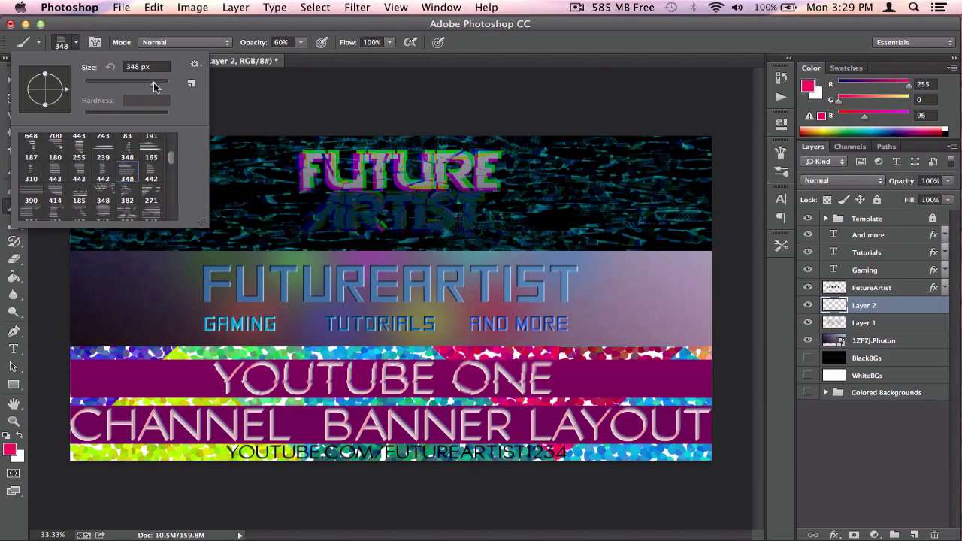
- Try stamping the pink streak texture at 1786 px on Layer 2 over the banner's left part, and undo it
drag(153, 82, 162, 84)
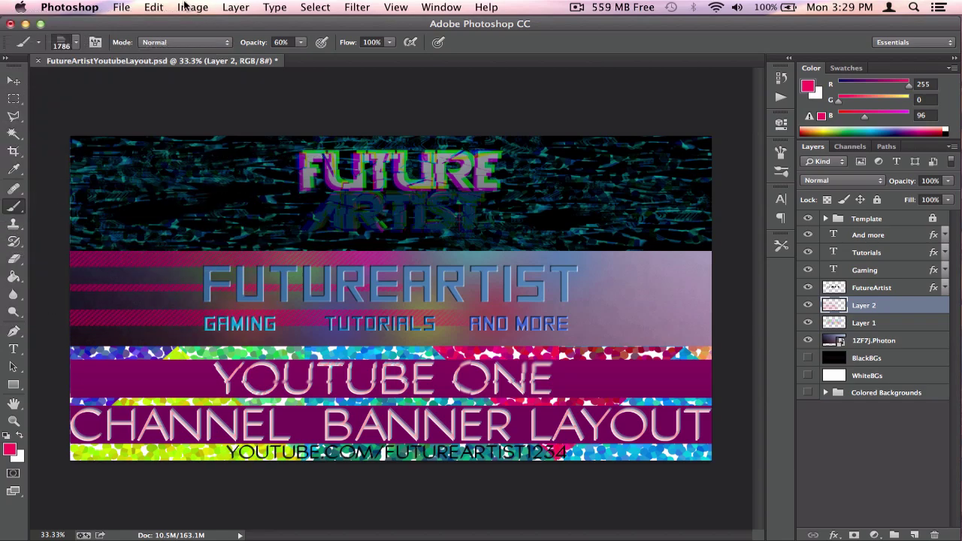
click(153, 7)
click(173, 26)
- Try stamping the 165 px streak brush enlarged to 2991 px across the banner on Layer 2, and undo it
click(75, 44)
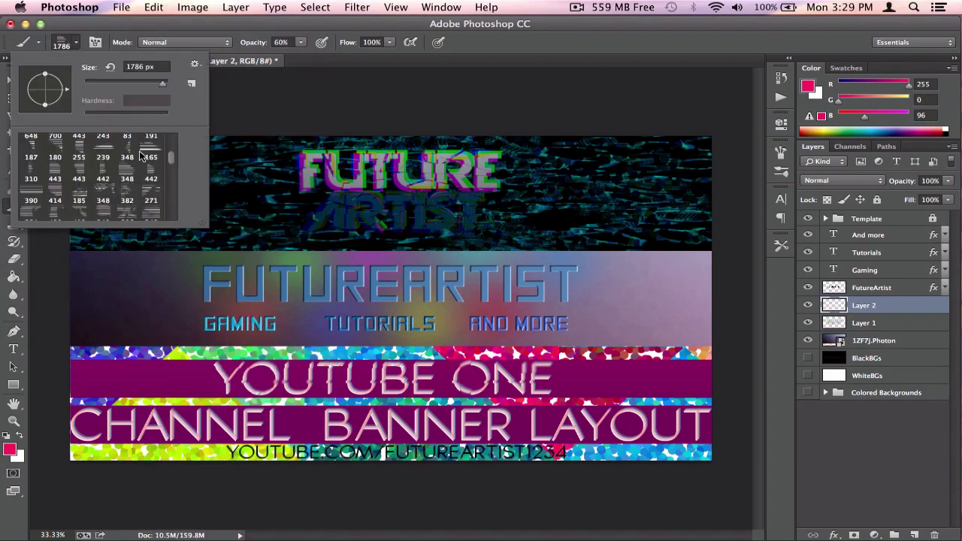
click(149, 155)
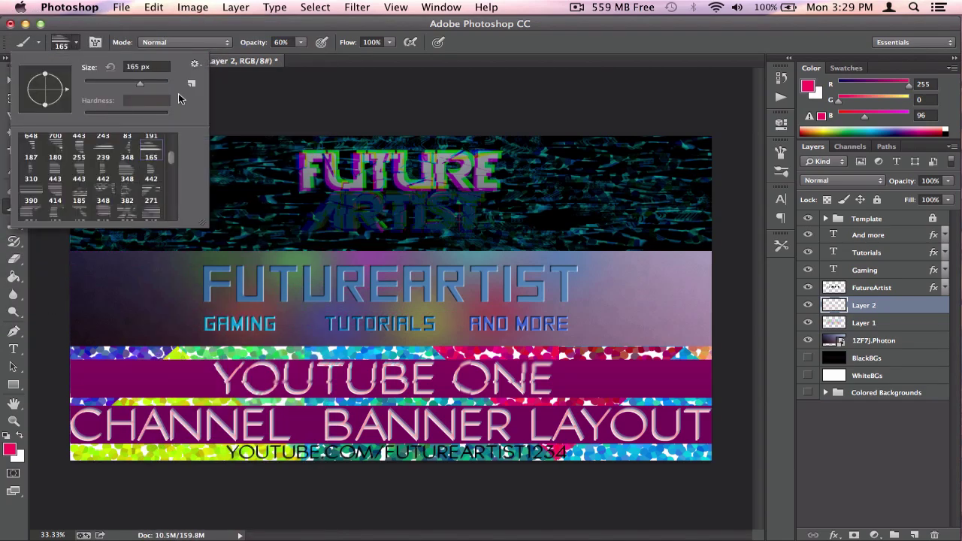
drag(159, 85, 165, 82)
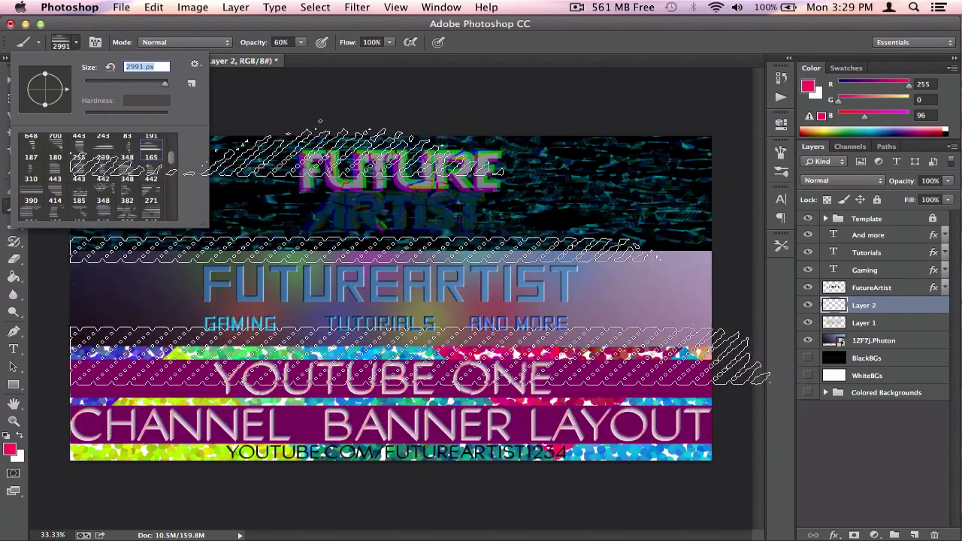
click(421, 323)
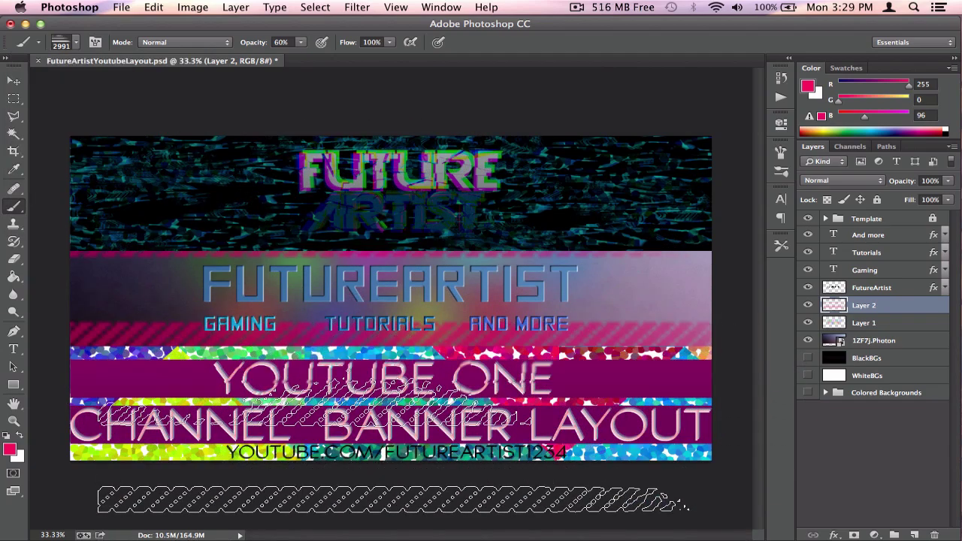
click(153, 6)
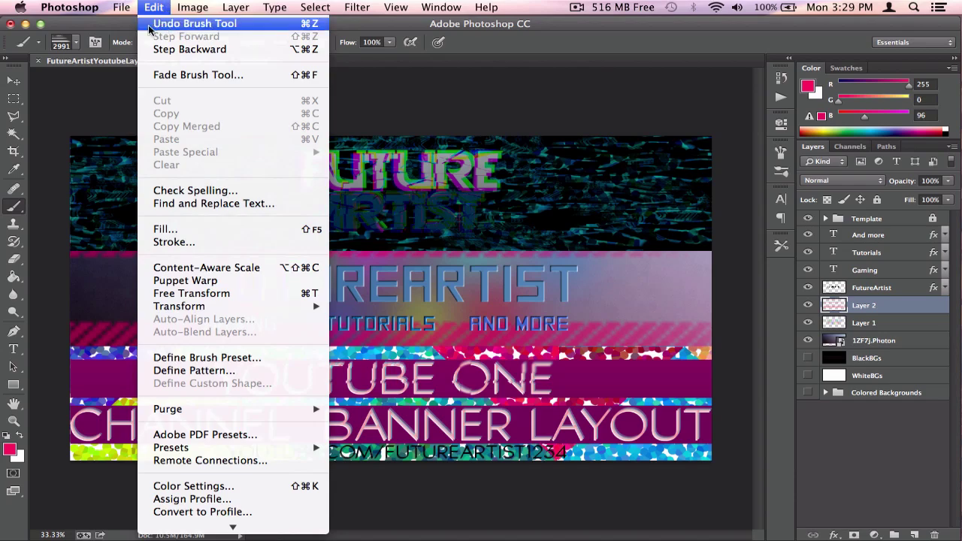
click(181, 23)
- Stamp the 348 px horizontal-streak brush enlarged to 982 px over the banner's left end on Layer 2
click(77, 45)
click(126, 178)
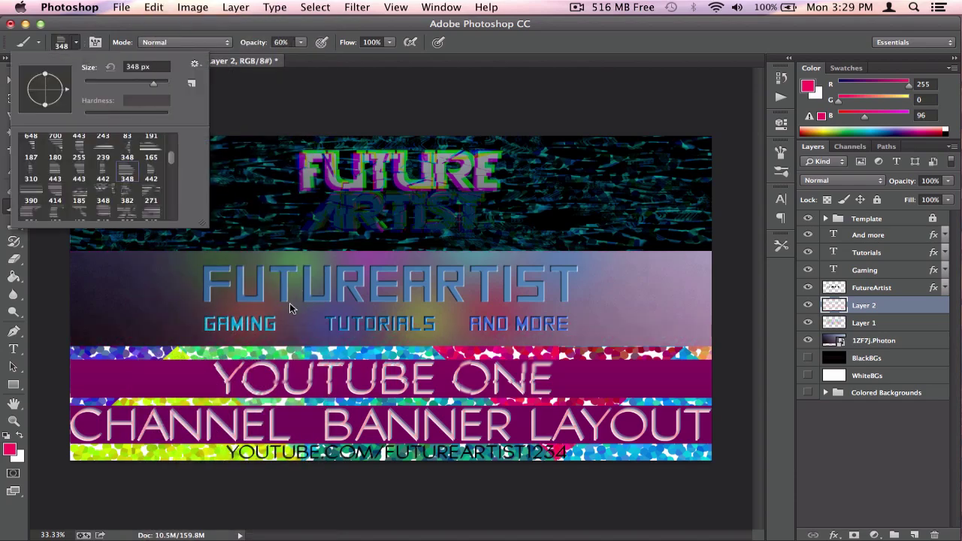
drag(154, 83, 164, 82)
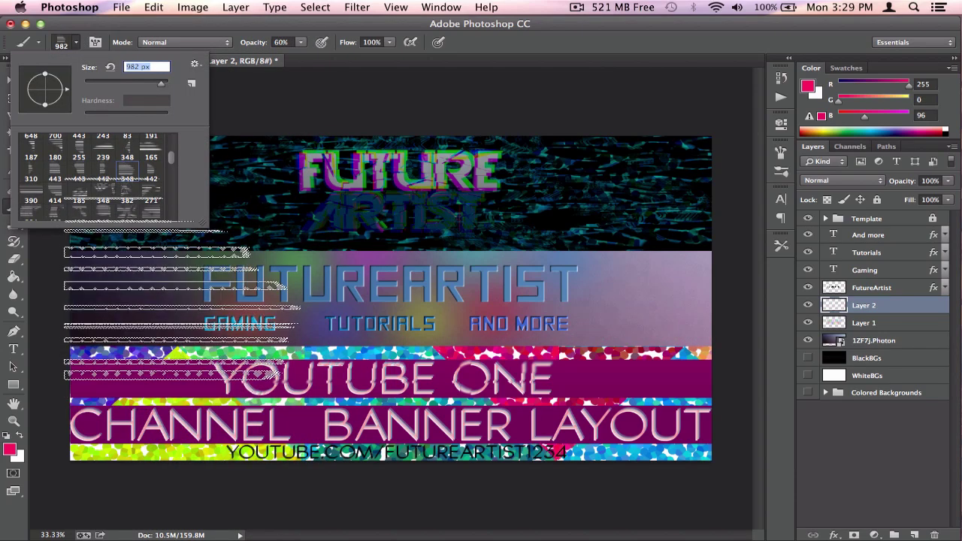
click(188, 274)
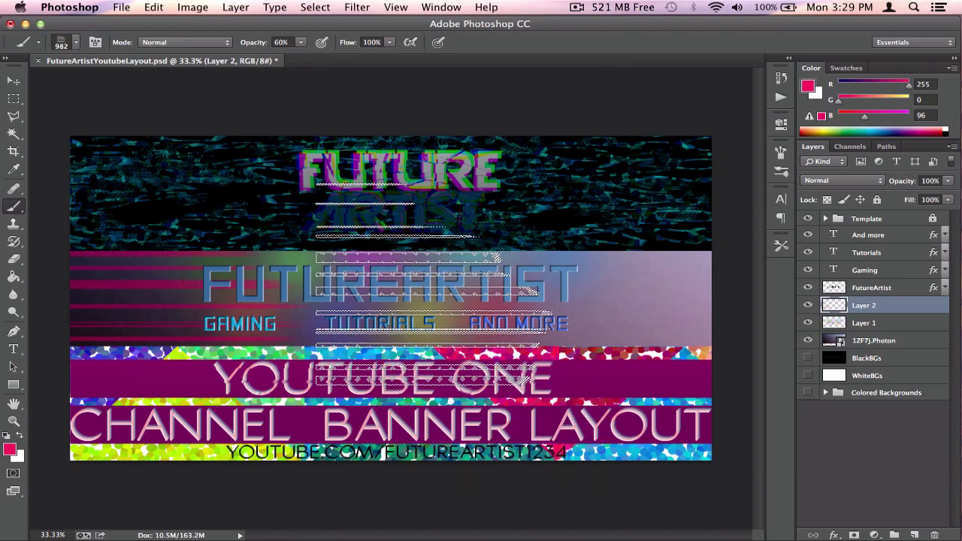
- Duplicate the streak layer, Layer 2, keeping the default copy name
right_click(885, 307)
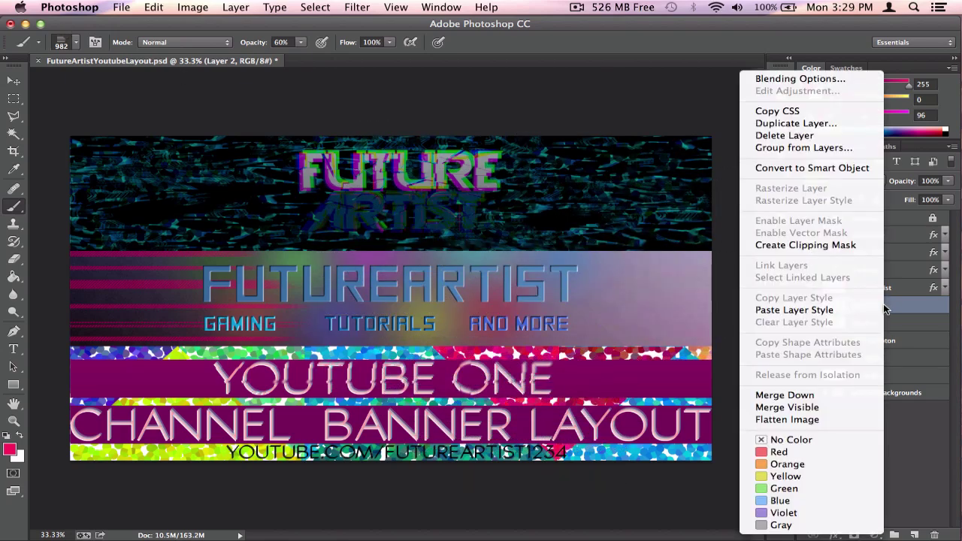
click(813, 126)
key(Return)
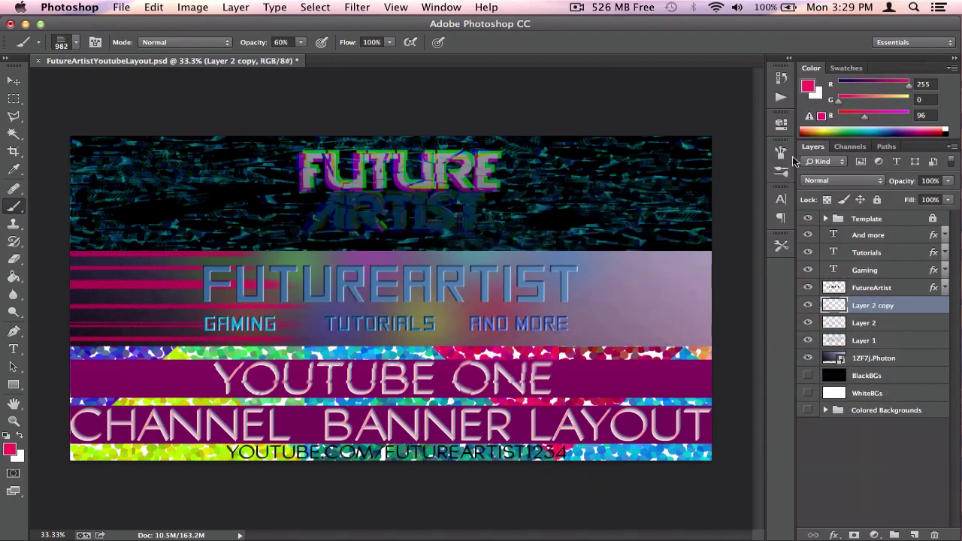
- Mirror the copied streaks horizontally with a width of -100% and move them to the banner's right edge
key(v)
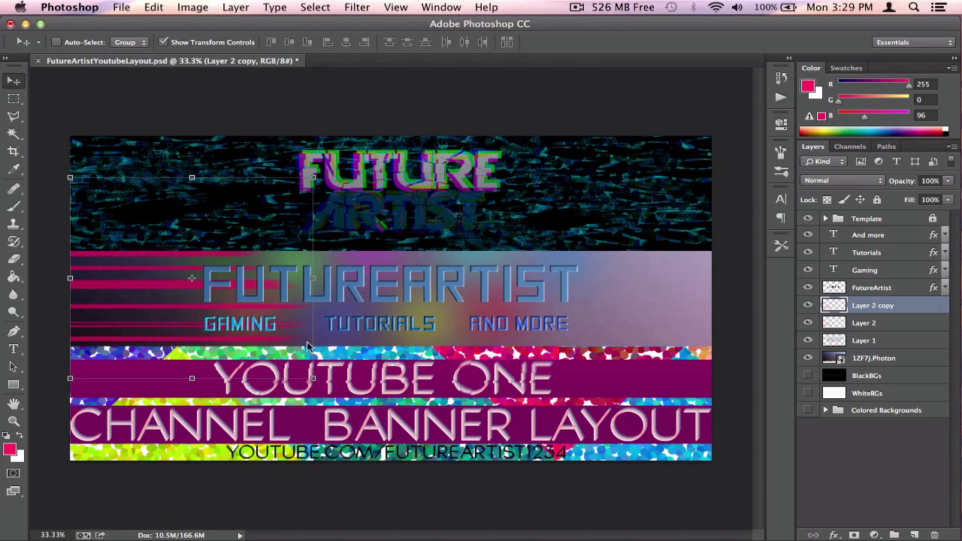
click(314, 278)
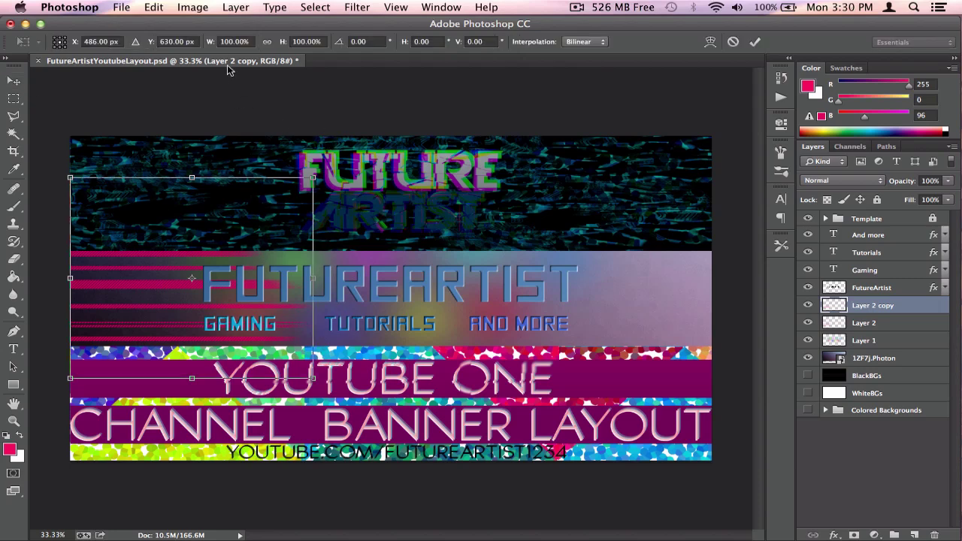
click(220, 44)
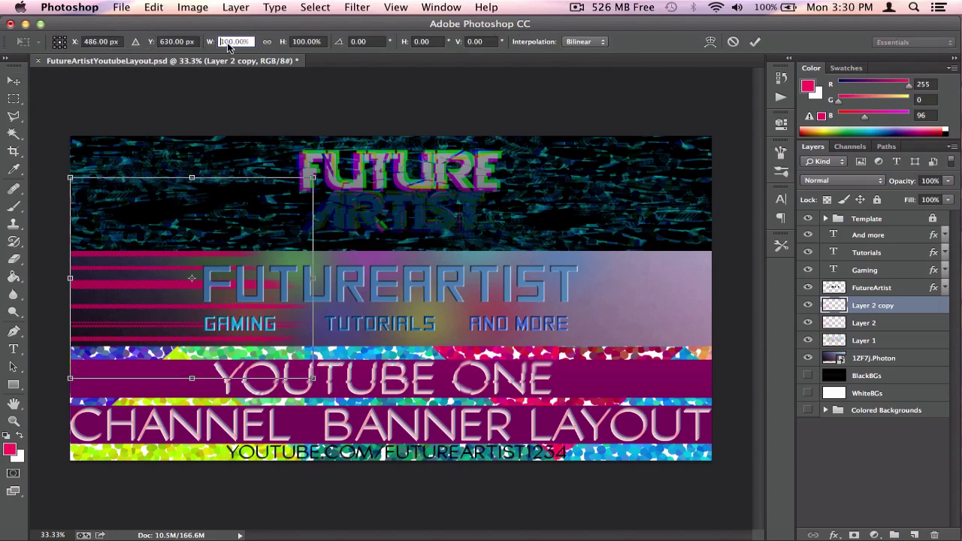
key(Left)
text(-)
drag(243, 272, 643, 272)
key(Return)
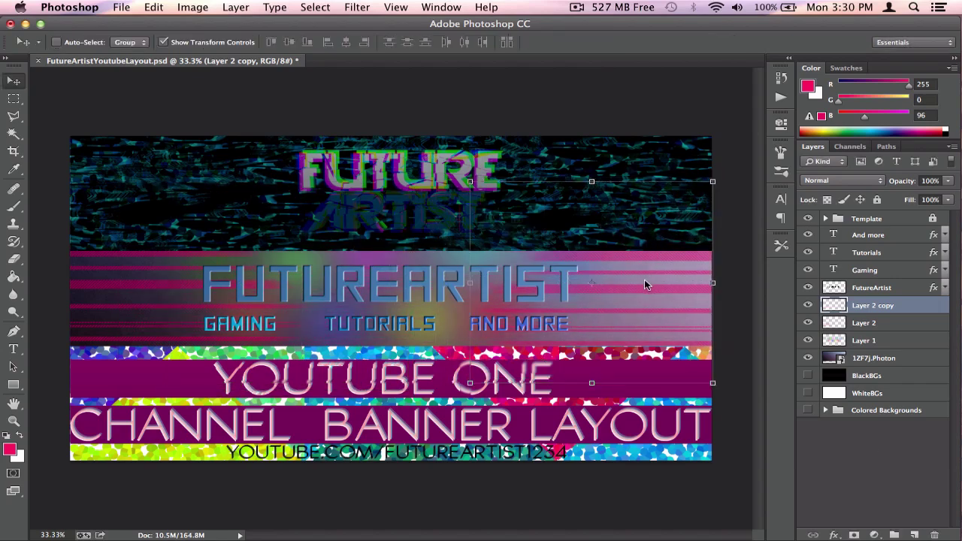
- Check the artwork with the guides shown and with the Template group hidden, restoring the previous view each time
click(890, 471)
key(super+semicolon)
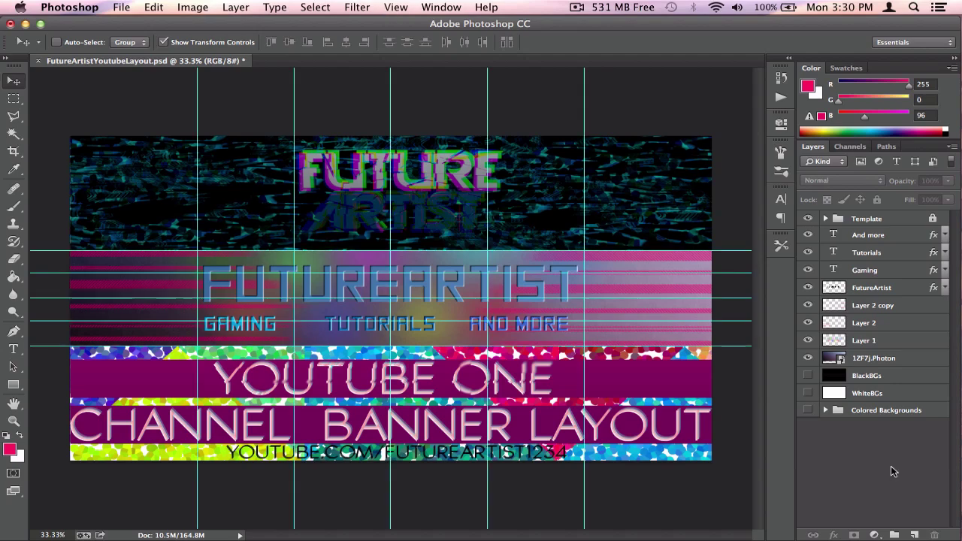
key(super+semicolon)
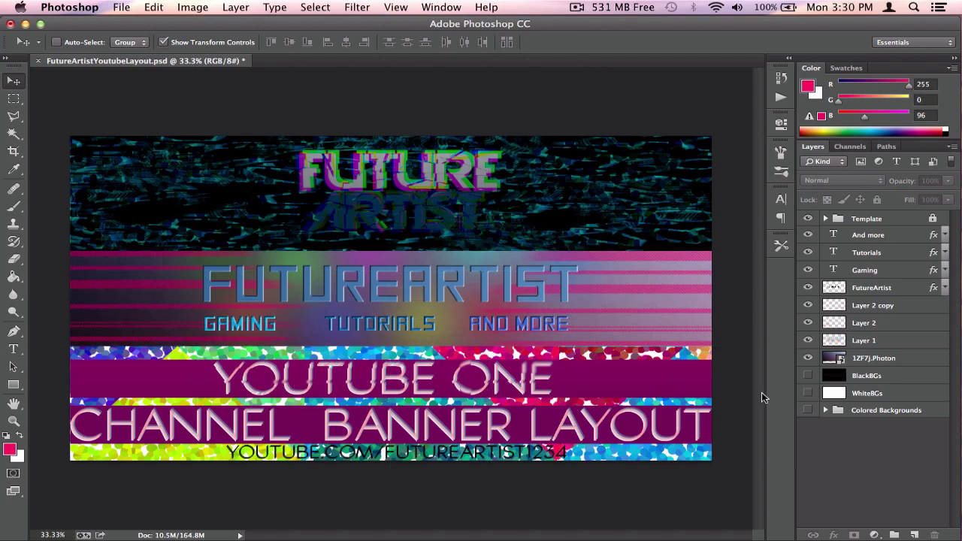
click(807, 218)
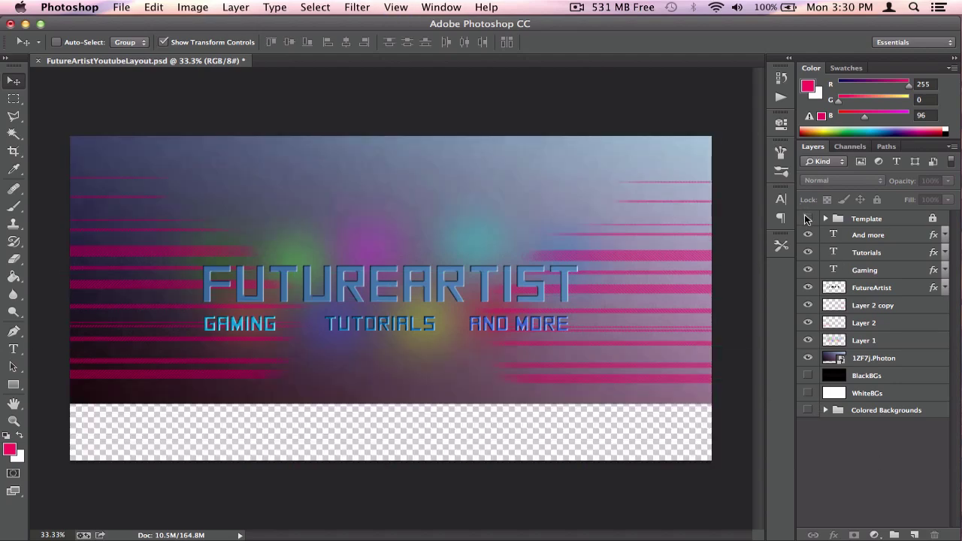
click(805, 216)
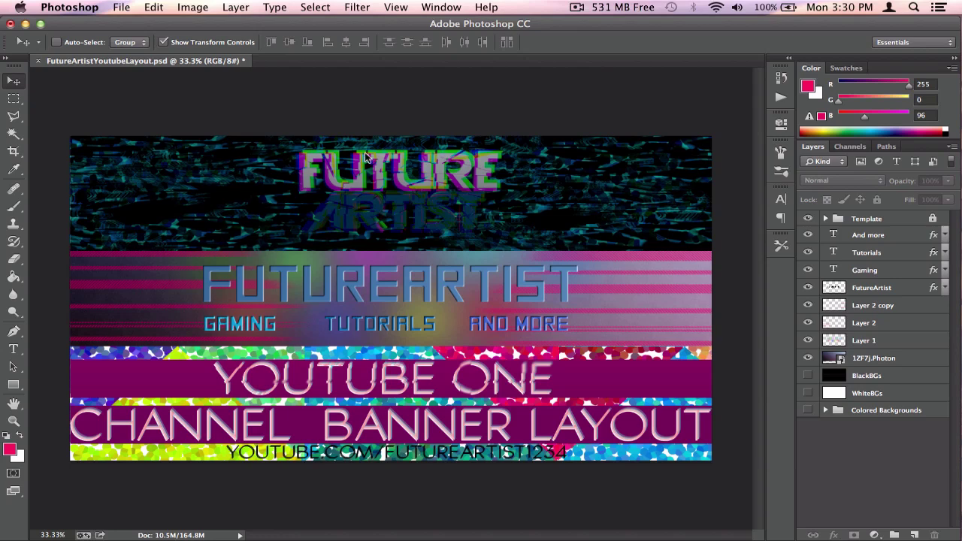
- Examine the effects applied to the FutureArtist layer and the layer options of the Gaming text
click(870, 291)
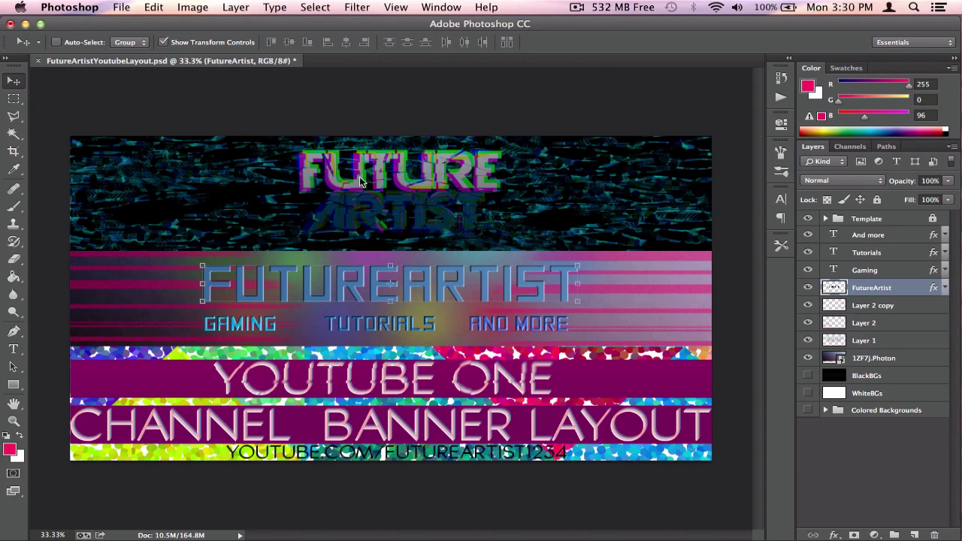
key(m)
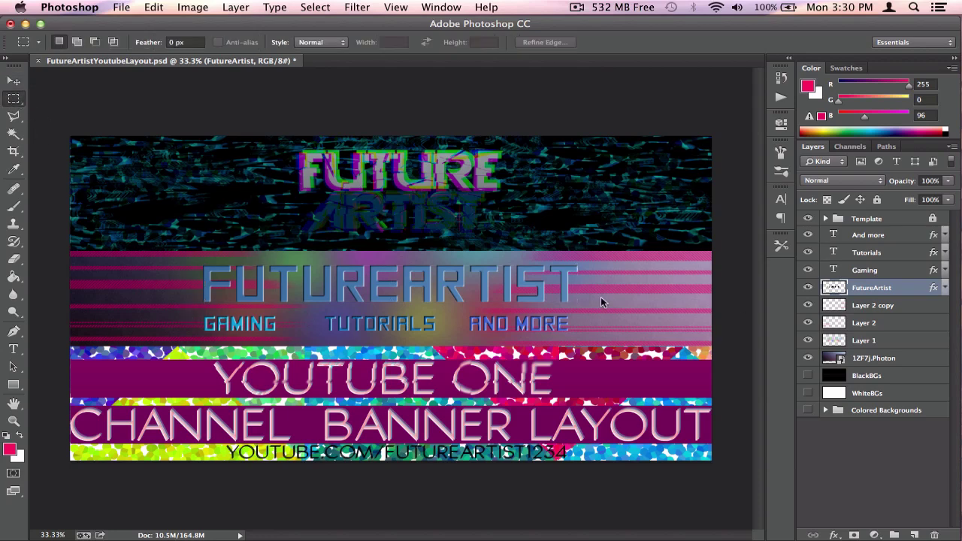
right_click(857, 293)
click(870, 294)
click(945, 288)
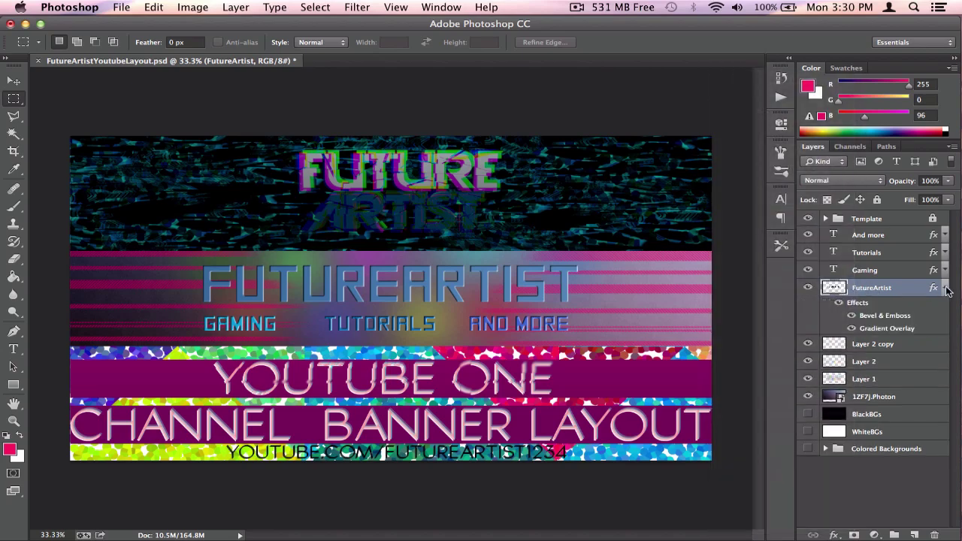
click(946, 288)
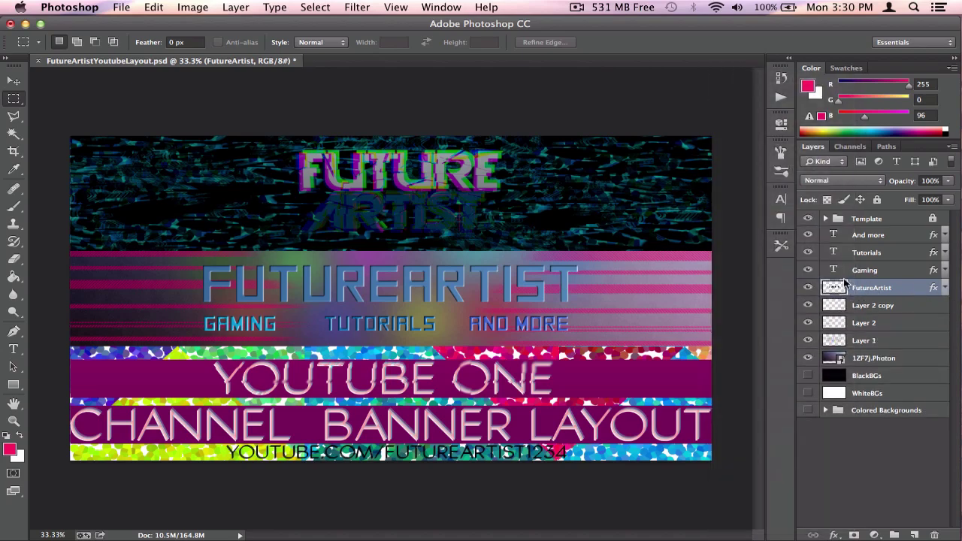
right_click(884, 272)
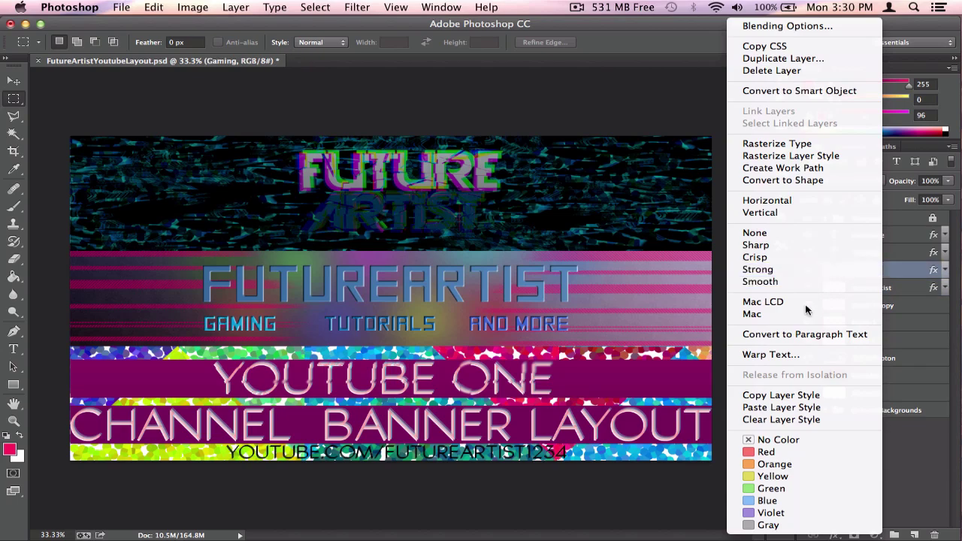
click(915, 297)
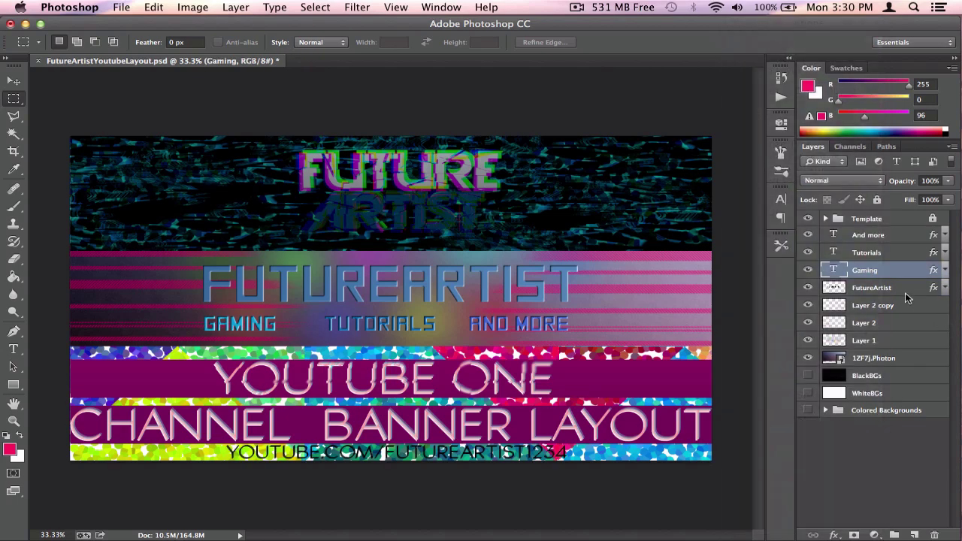
- Try shifting a thin marquee-selected strip of the lower F and U slightly left on the FutureArtist layer, and deselect
click(845, 293)
drag(597, 289, 167, 289)
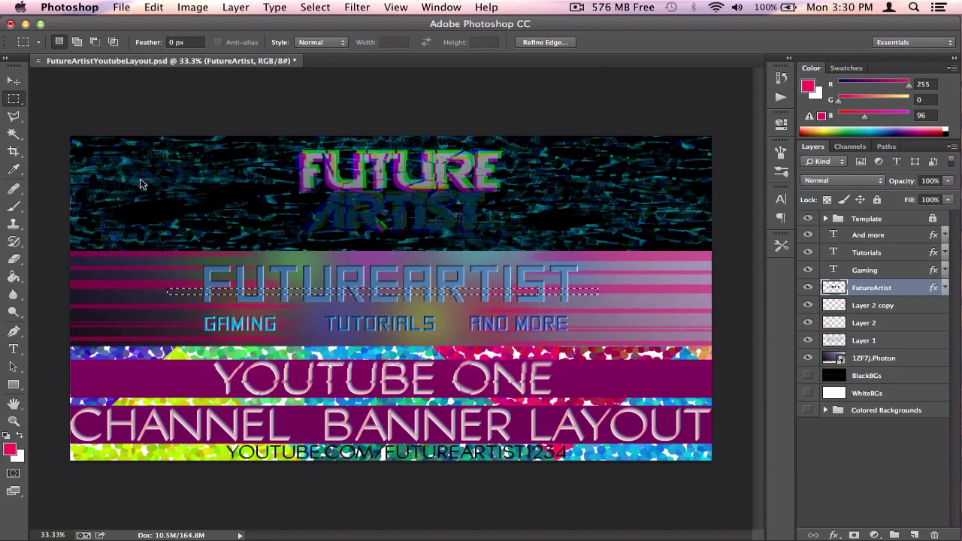
key(super+d)
drag(179, 288, 269, 295)
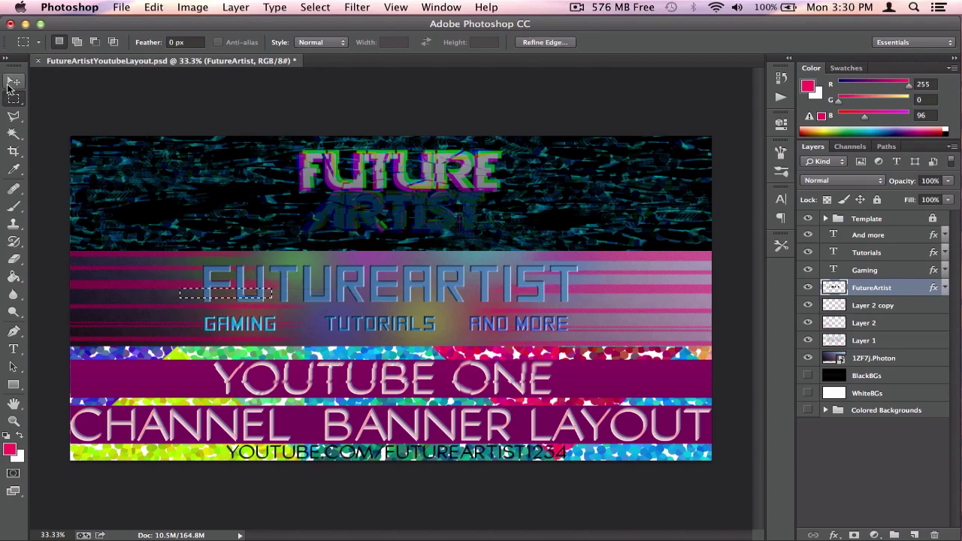
key(v)
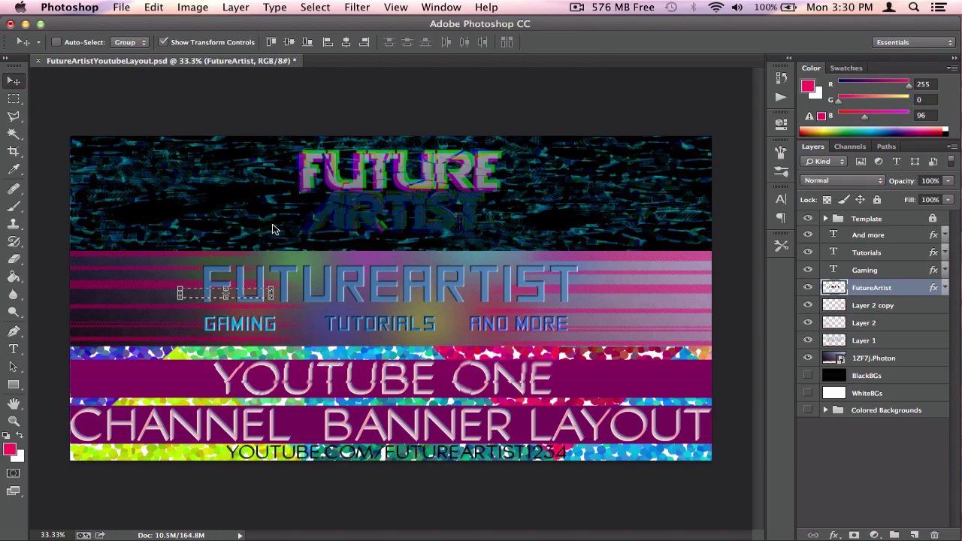
key(m)
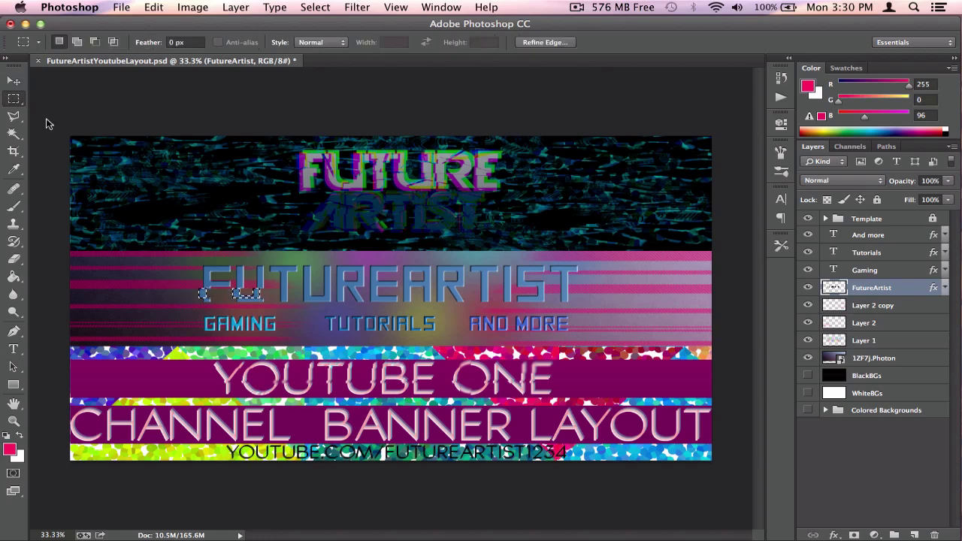
key(super+d)
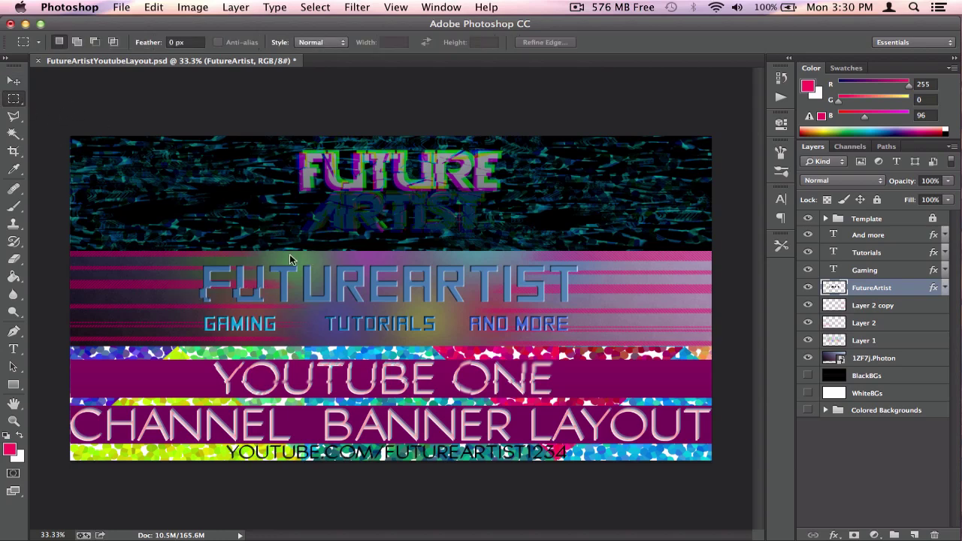
- Undo the deselection and the shift of the letter strip in the FutureArtist name
click(153, 7)
click(155, 8)
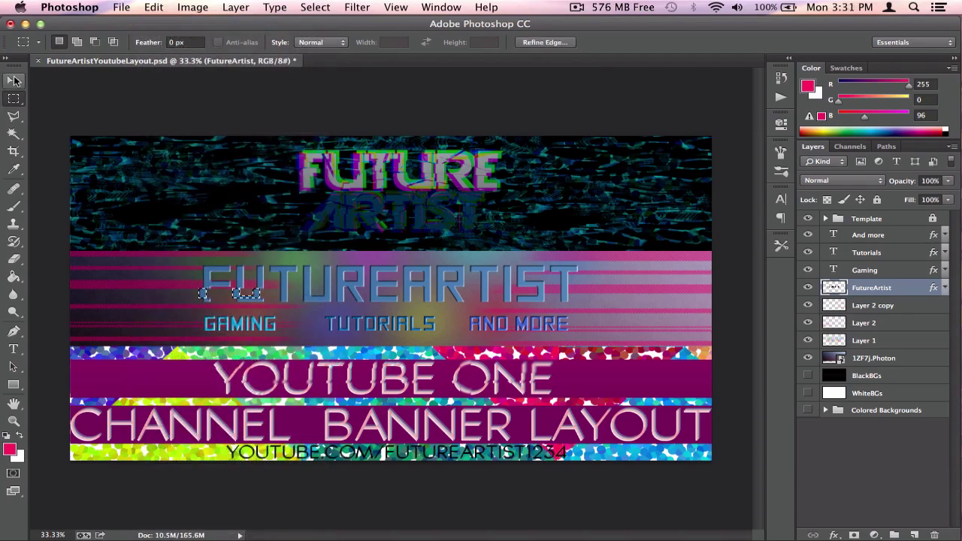
click(121, 7)
mouse_move(153, 7)
click(152, 25)
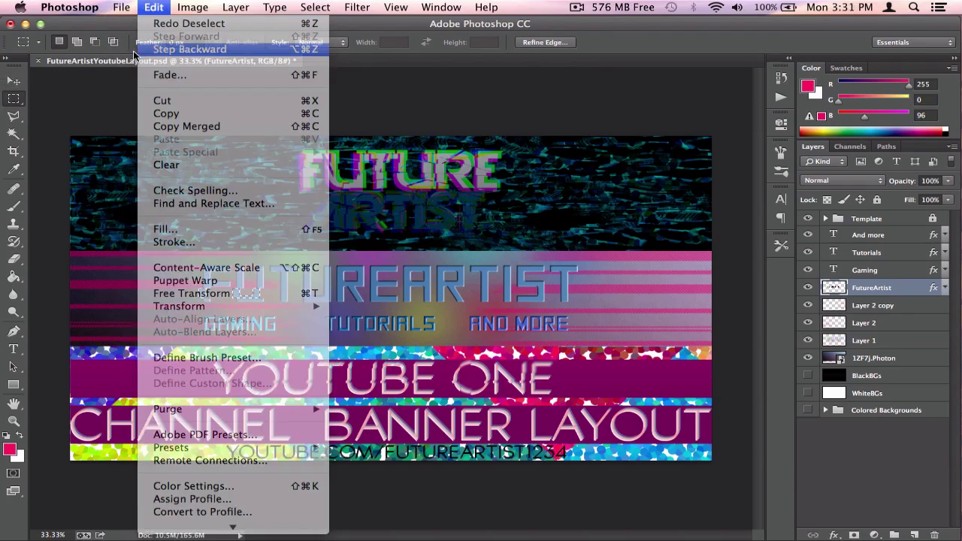
- Shift the selected strip of the lower F and U slightly left and cut it onto a new layer
click(17, 82)
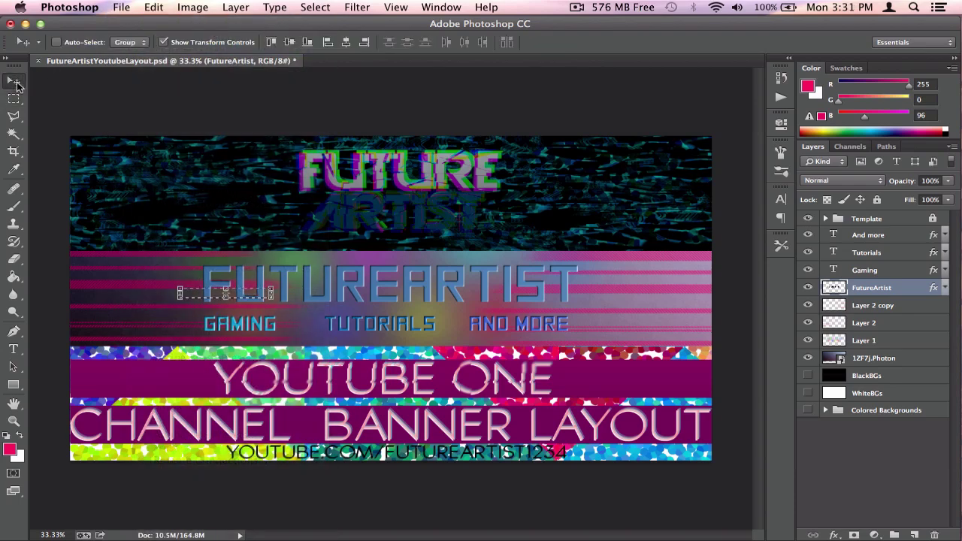
click(13, 98)
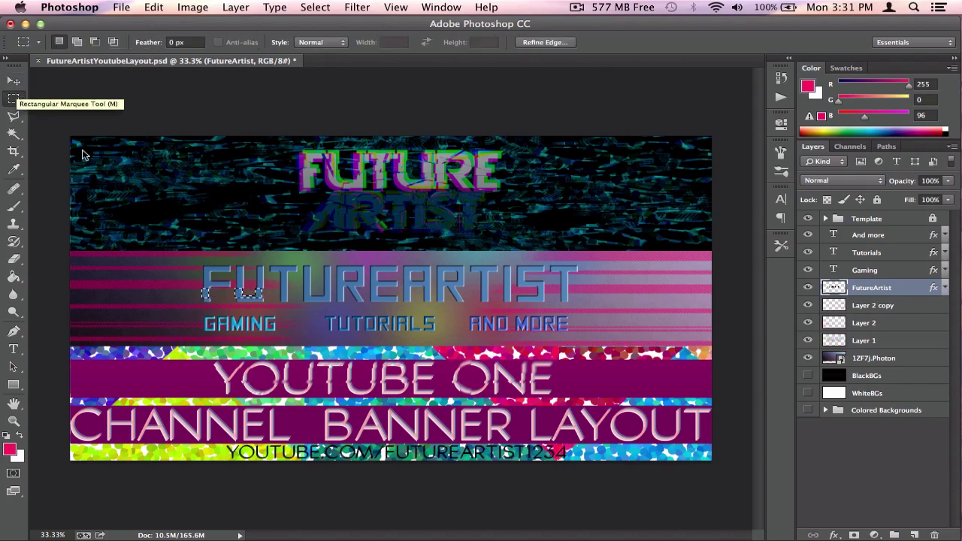
click(268, 287)
click(153, 6)
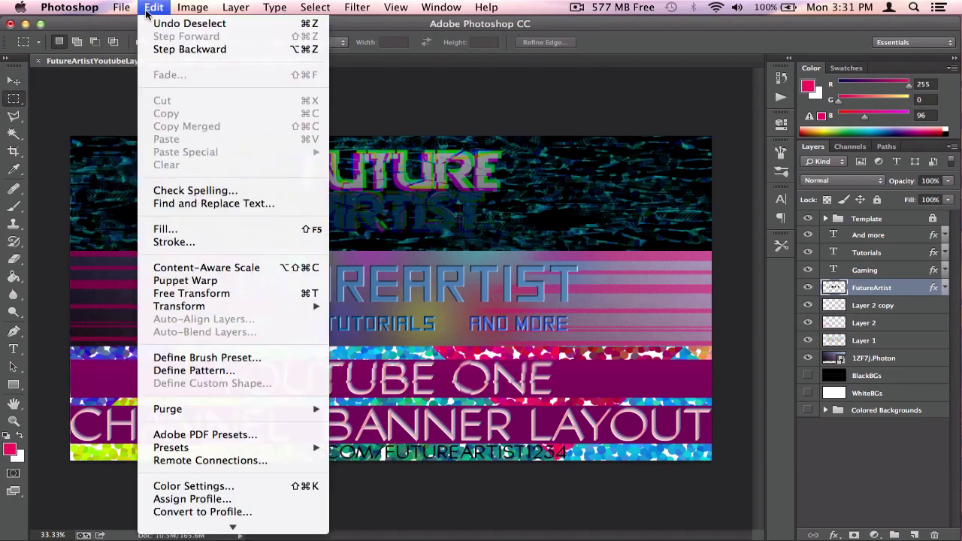
click(180, 15)
right_click(260, 292)
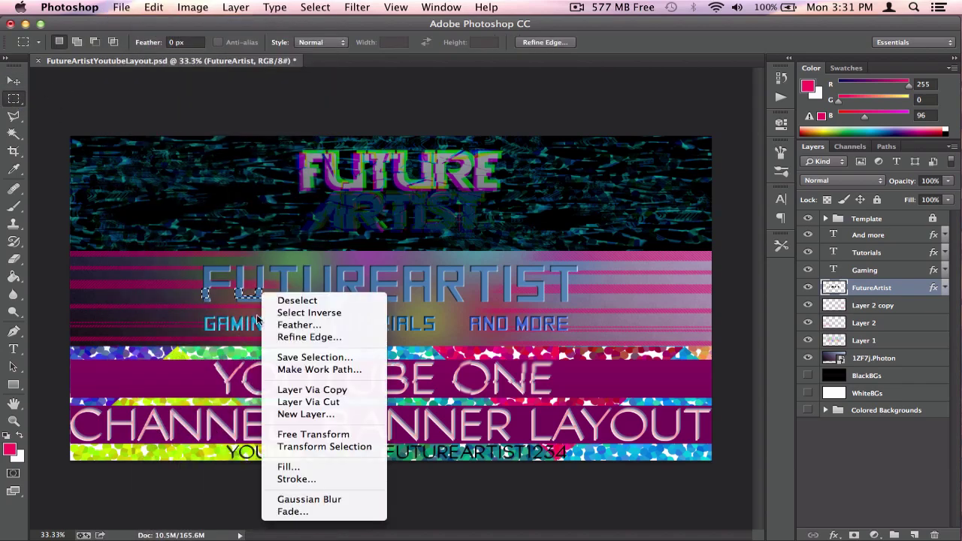
click(306, 402)
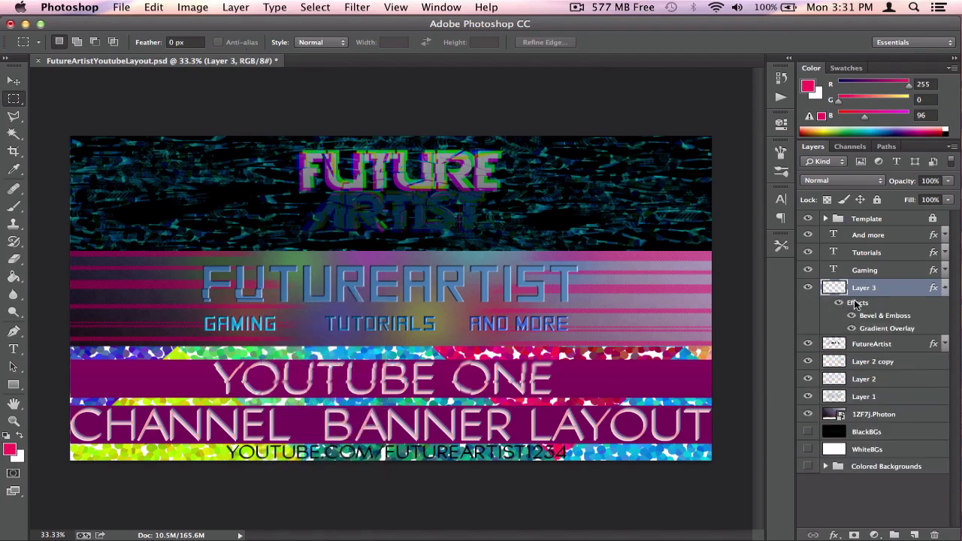
click(359, 7)
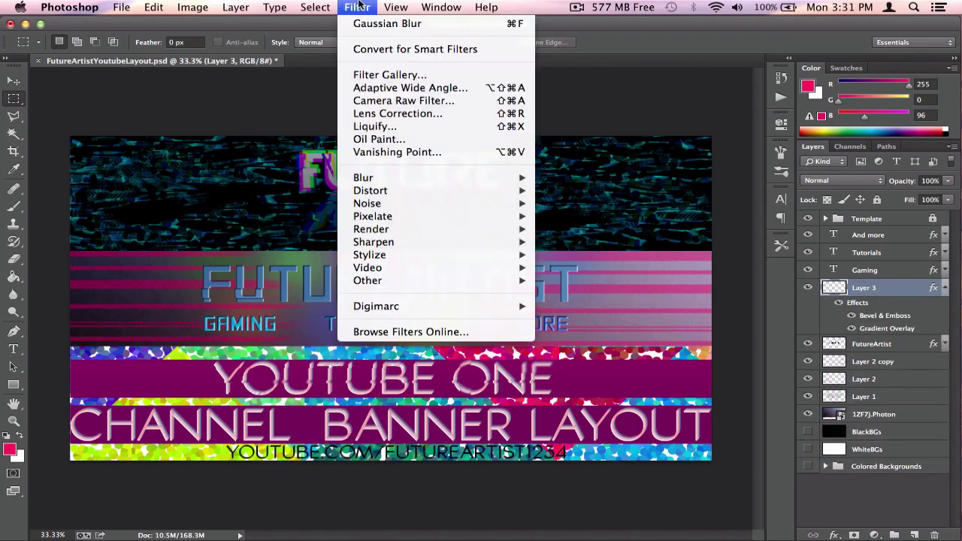
click(363, 4)
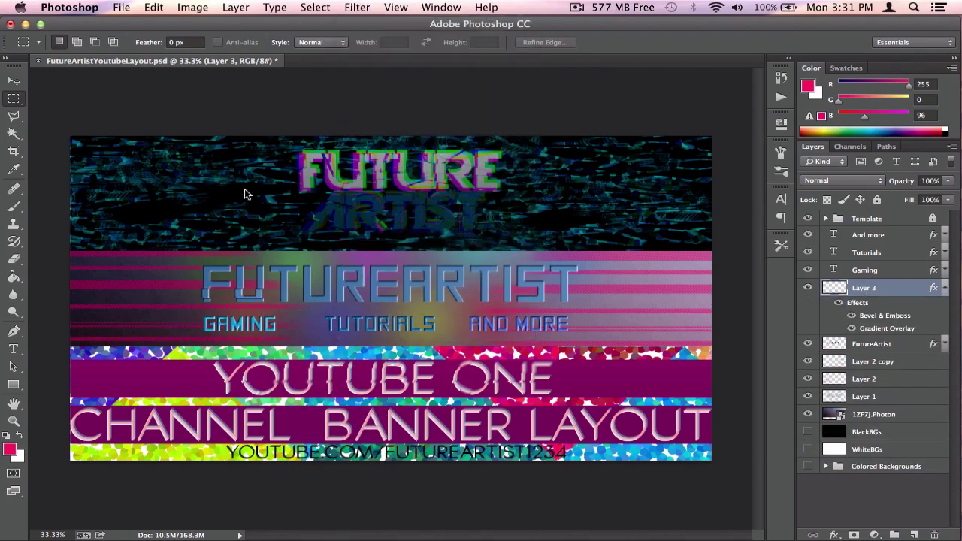
click(339, 7)
mouse_move(412, 178)
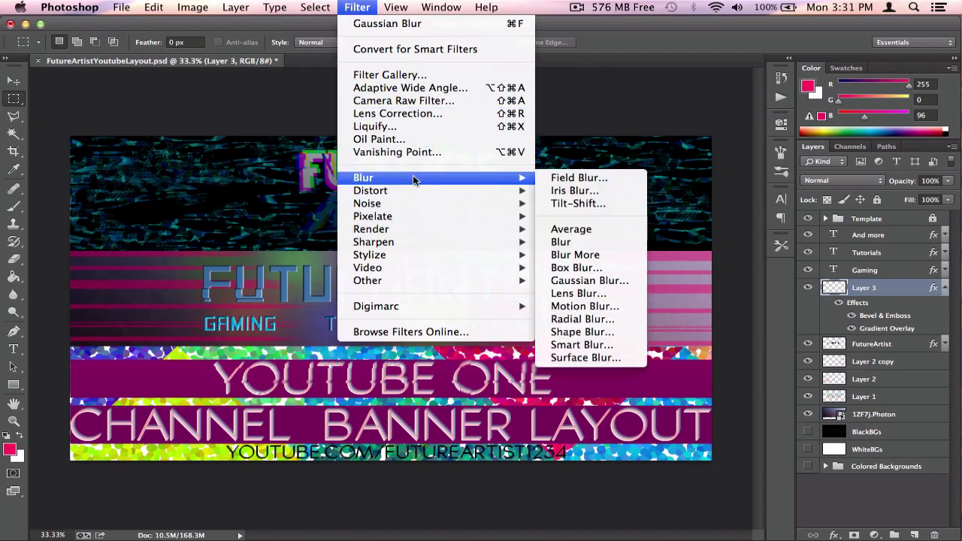
click(579, 293)
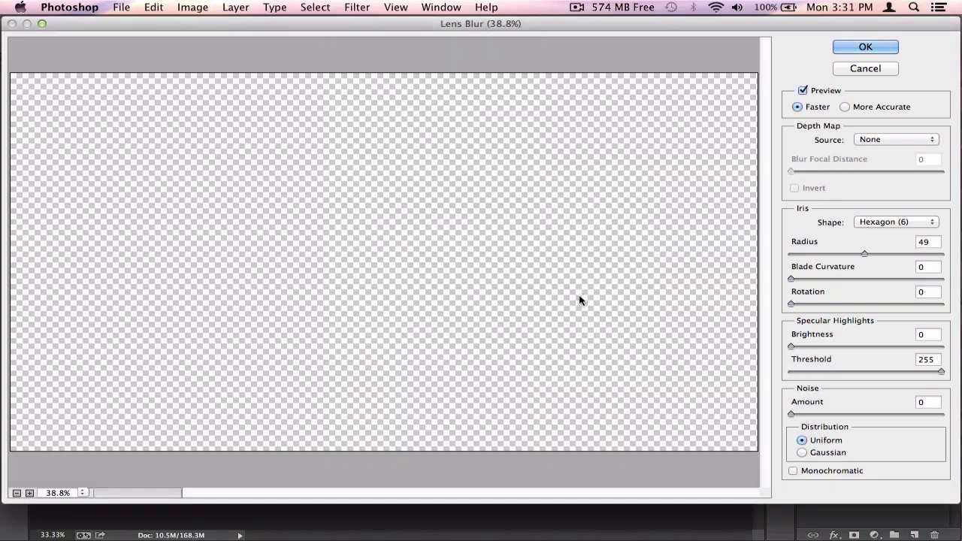
click(871, 66)
- Try a Gaussian Blur with a 40.2-pixel radius on the cut letter strip and discard it
click(396, 7)
mouse_move(357, 7)
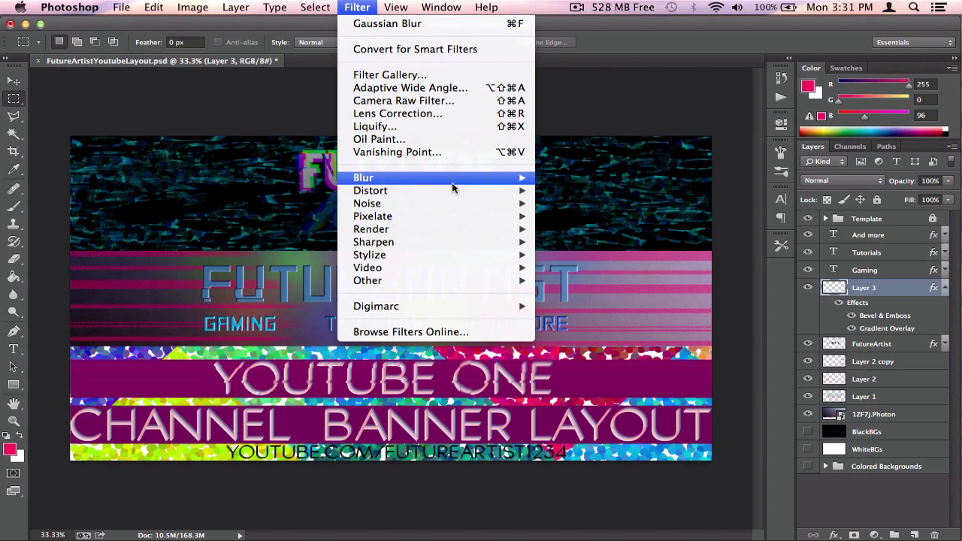
mouse_move(451, 180)
click(568, 280)
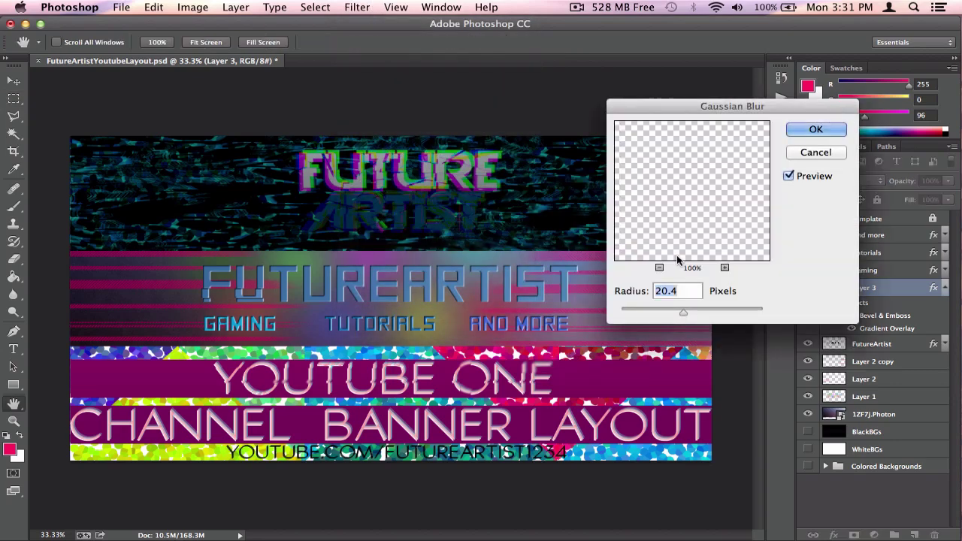
drag(643, 309, 693, 314)
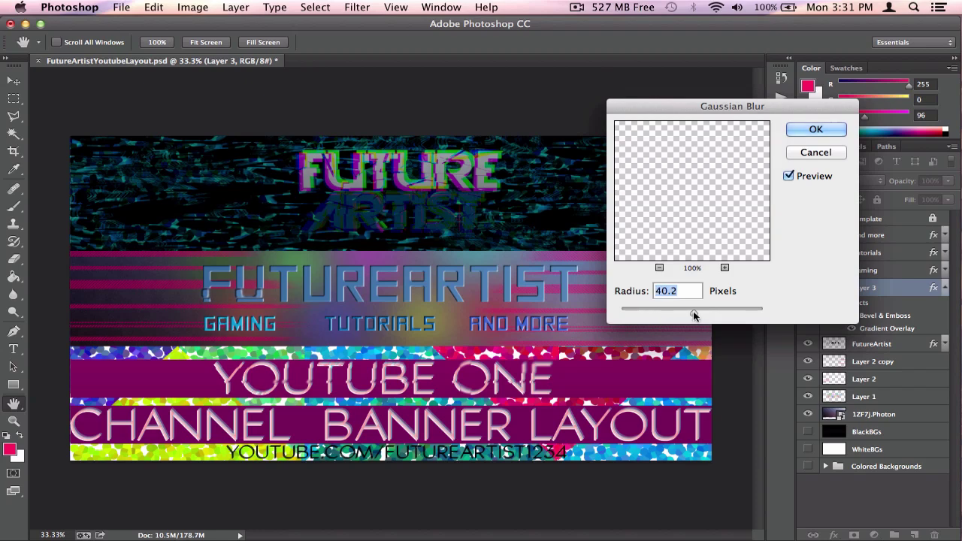
click(812, 152)
- Try a Field Blur of 9 px on the cut letter strip and discard it
click(357, 7)
mouse_move(390, 181)
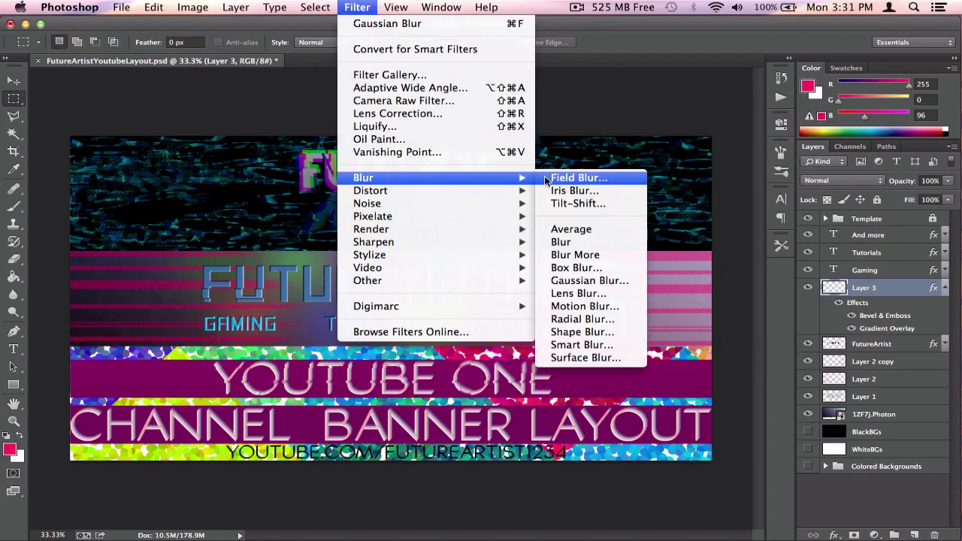
click(557, 179)
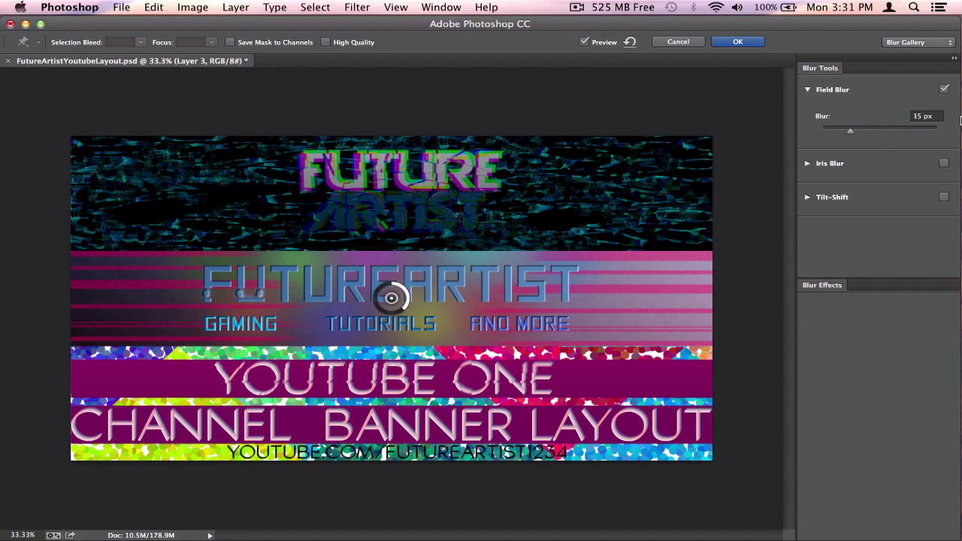
drag(851, 134, 840, 134)
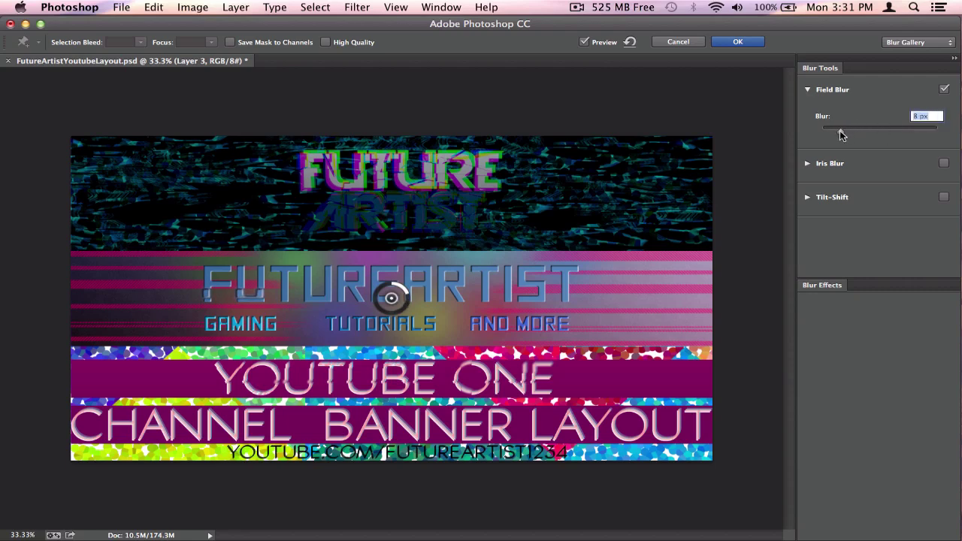
click(676, 43)
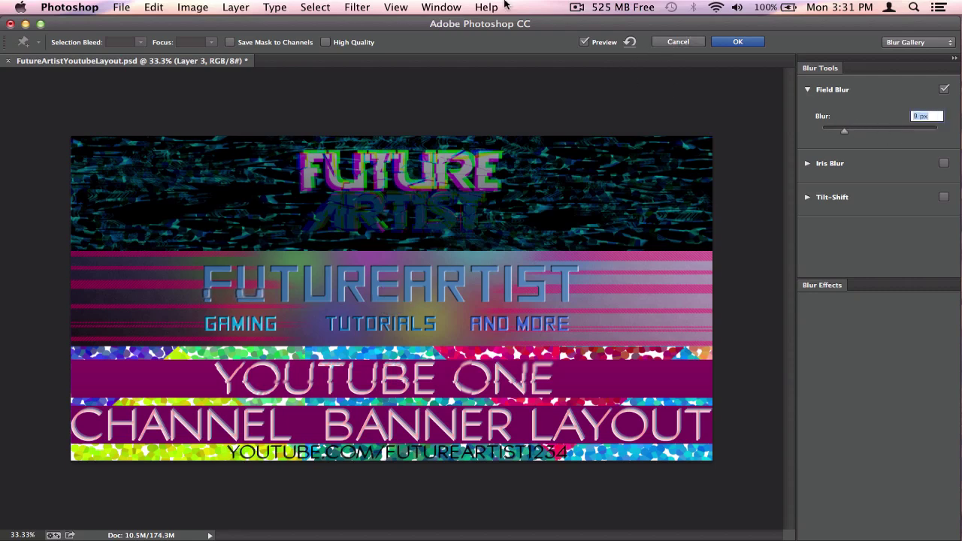
- Apply a Motion Blur at a 90° angle and 72 pixels distance to the cut letter strip, and deselect its layer
click(356, 7)
mouse_move(421, 177)
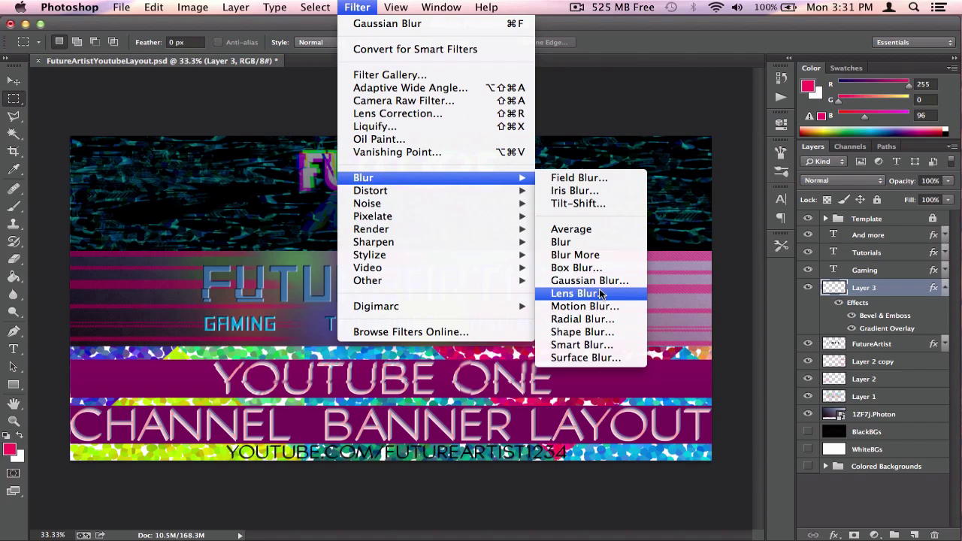
click(595, 306)
mouse_move(614, 473)
mouse_down()
mouse_move(596, 472)
mouse_move(608, 472)
mouse_up()
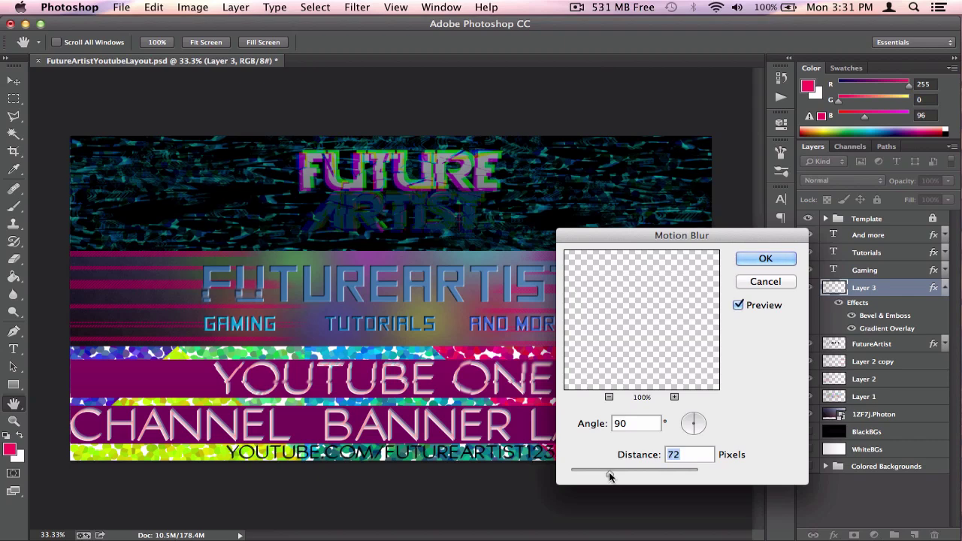
click(765, 258)
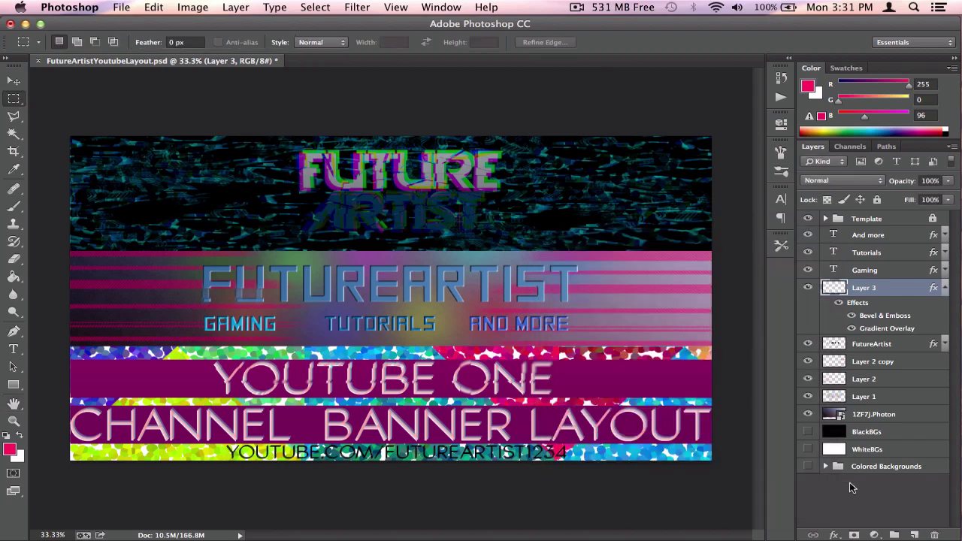
click(850, 483)
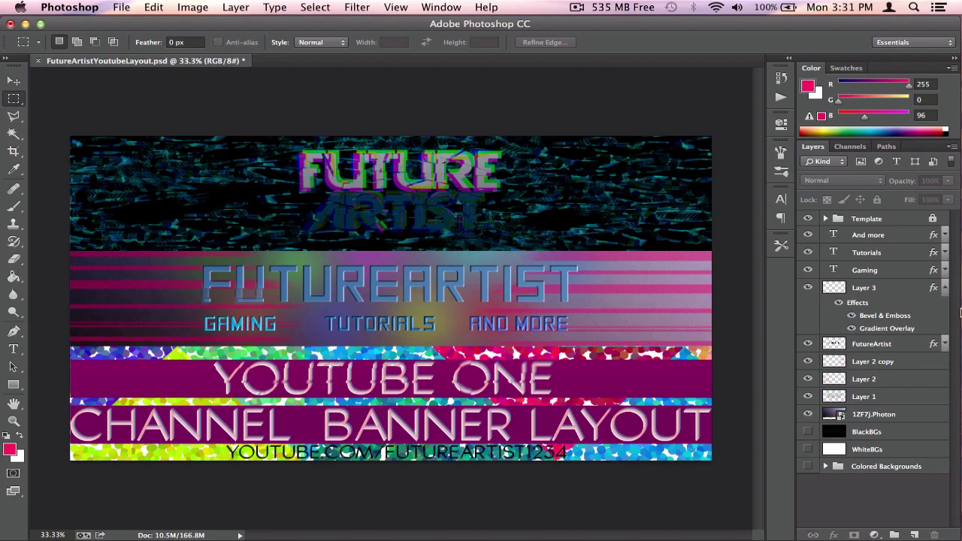
- Shift a thin marquee-selected strip across the middle of the TUREA letters slightly right on the FutureArtist layer, keeping it selected
click(908, 344)
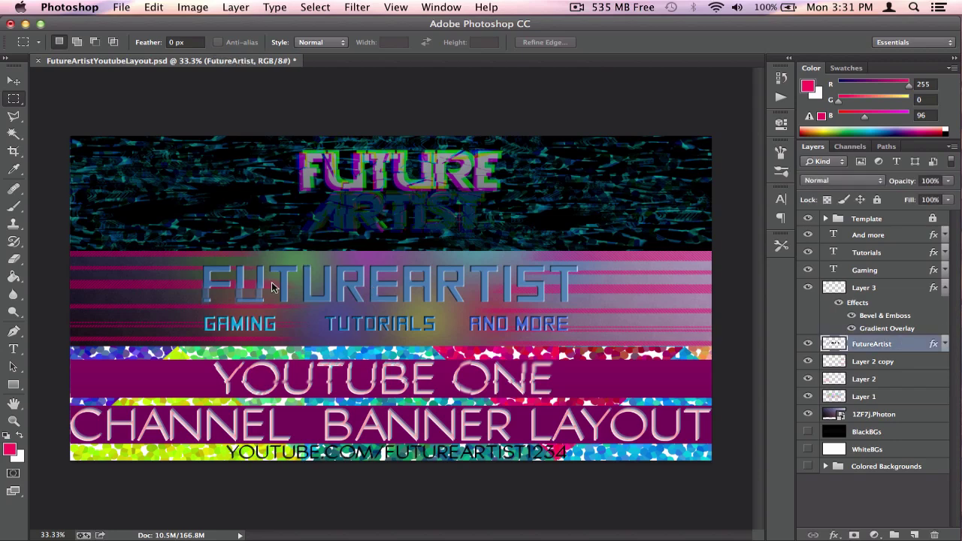
drag(273, 283, 447, 289)
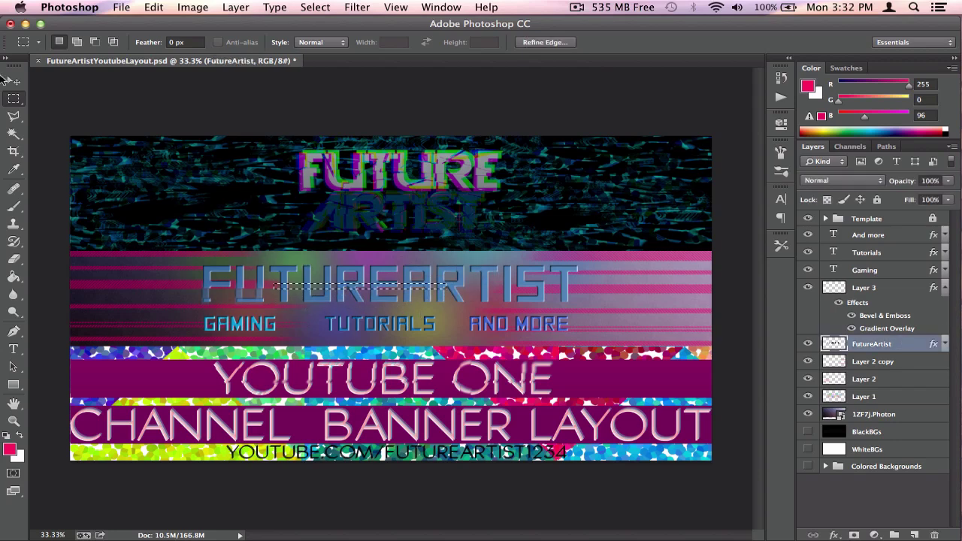
click(15, 81)
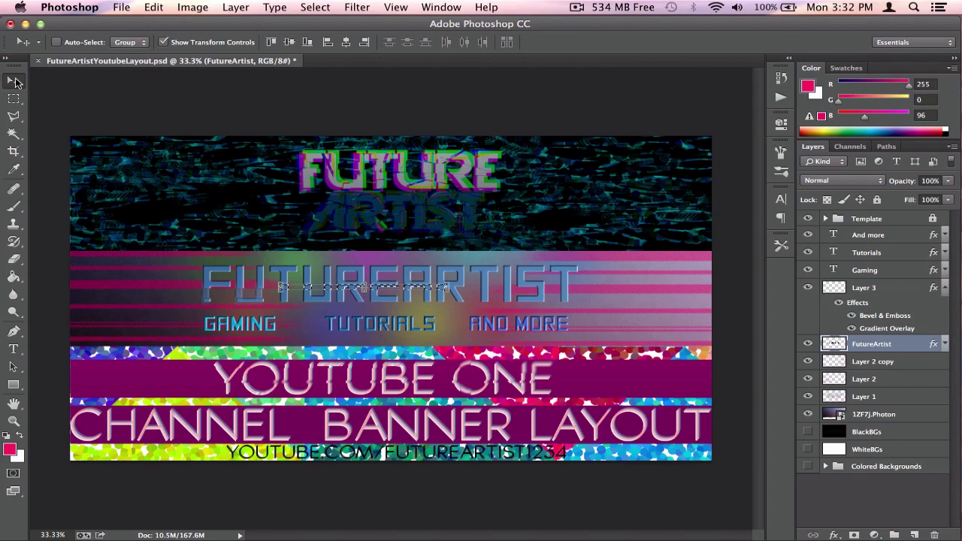
click(13, 100)
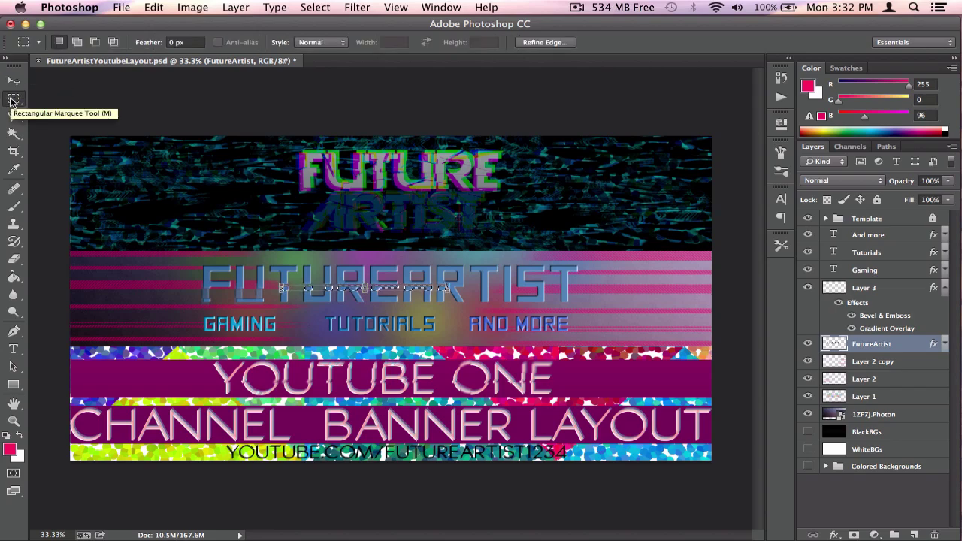
click(102, 128)
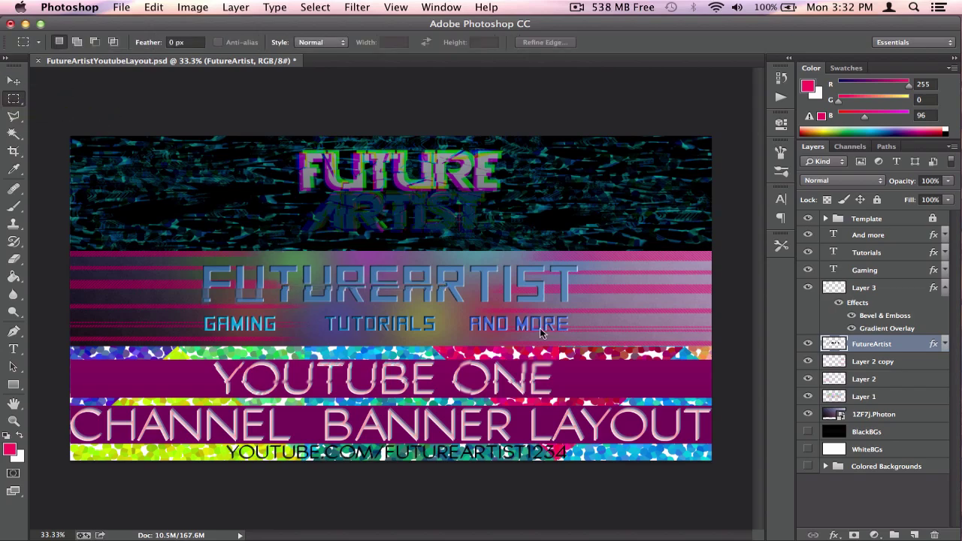
click(192, 7)
click(226, 24)
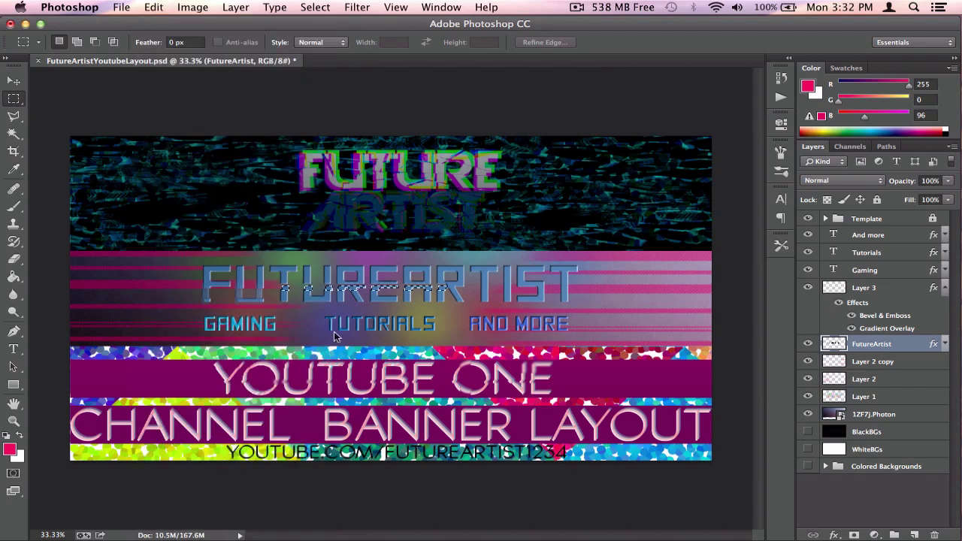
- Cut the selected middle letter strip onto a new layer, collapse its effects list and deselect the layer
right_click(354, 286)
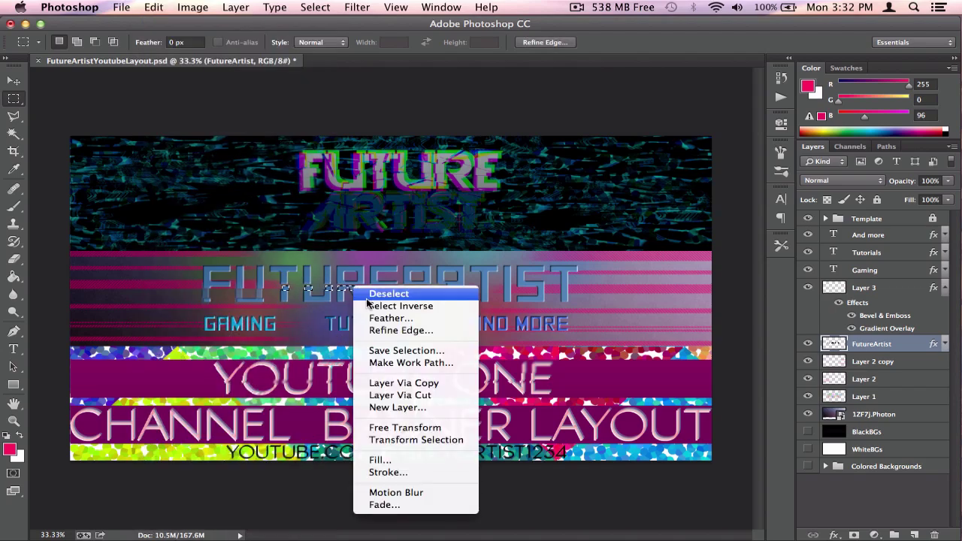
click(401, 394)
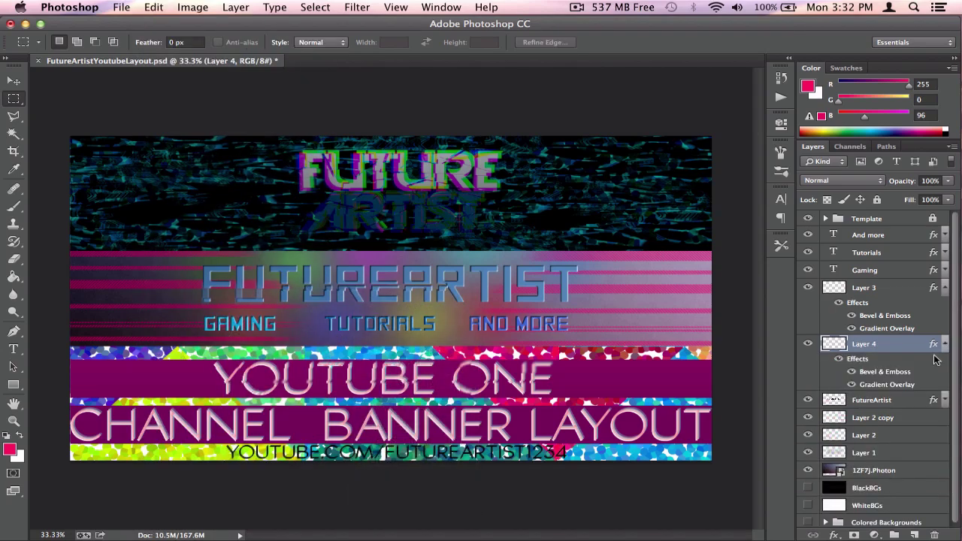
click(945, 344)
click(871, 501)
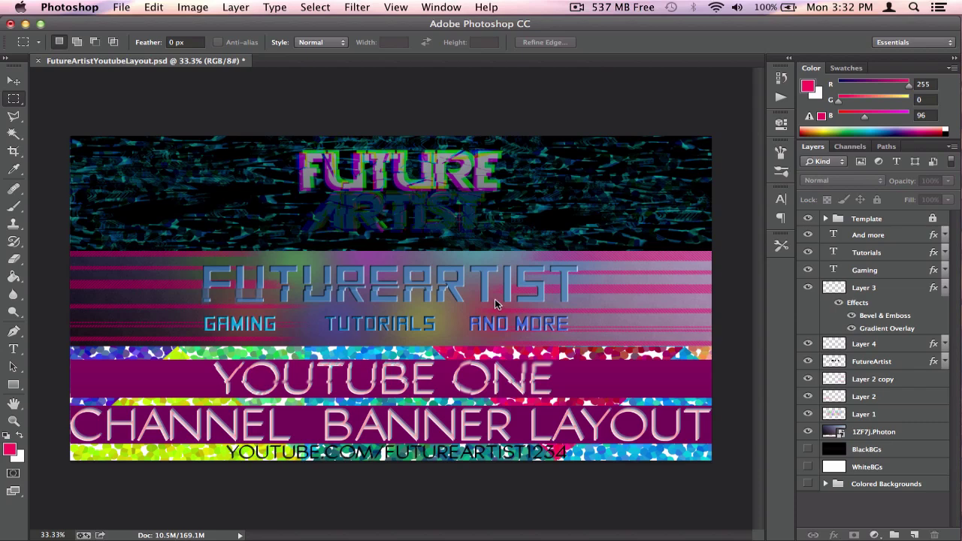
- Shift a thin strip across the tops of the final IST letters slightly left on the FutureArtist layer, deselect, and collapse Layer 3's effects
click(872, 288)
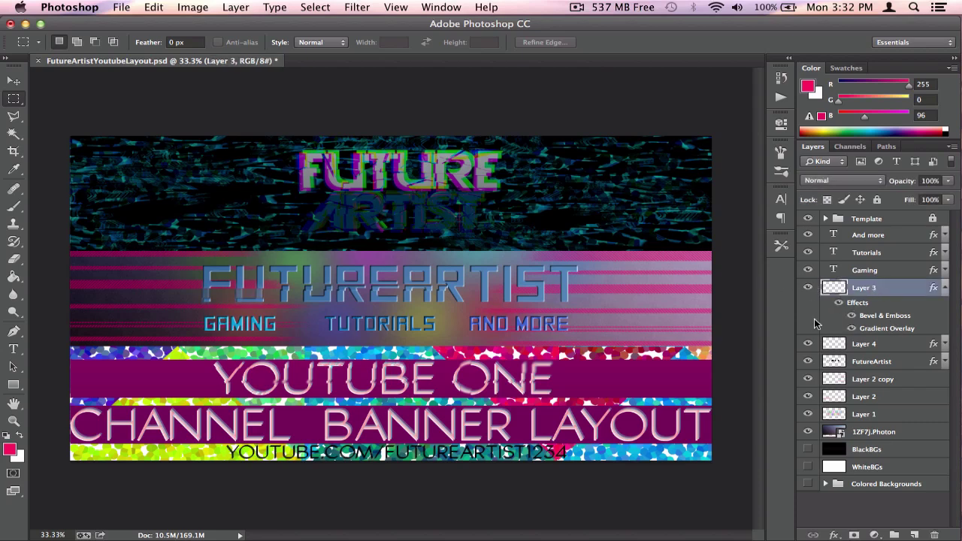
click(874, 344)
click(872, 362)
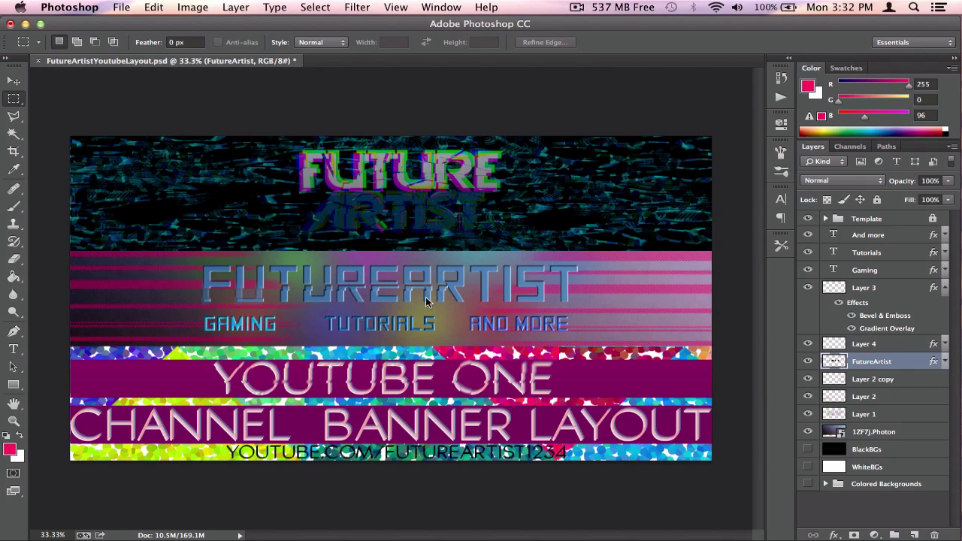
drag(591, 262, 492, 268)
click(11, 82)
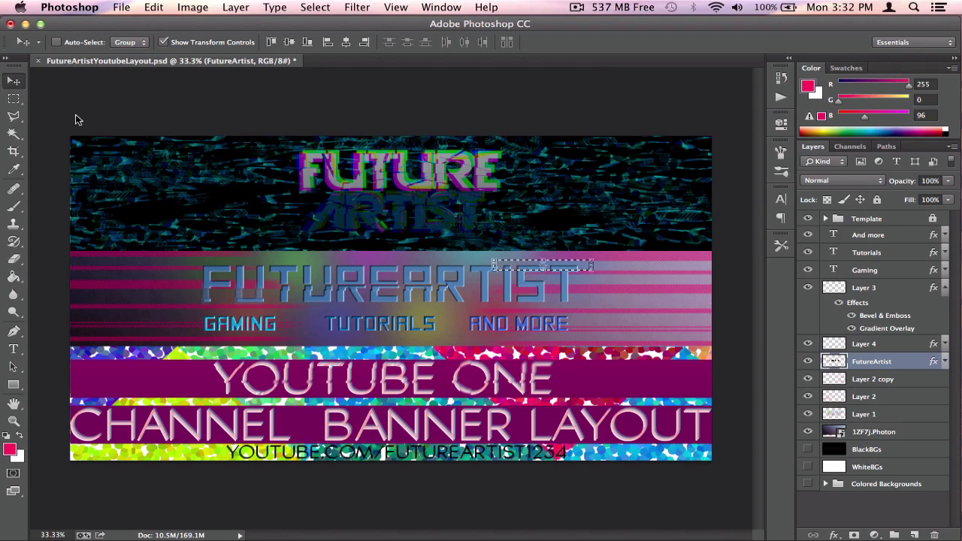
key(Down)
key(Down)
key(Down)
key(Down)
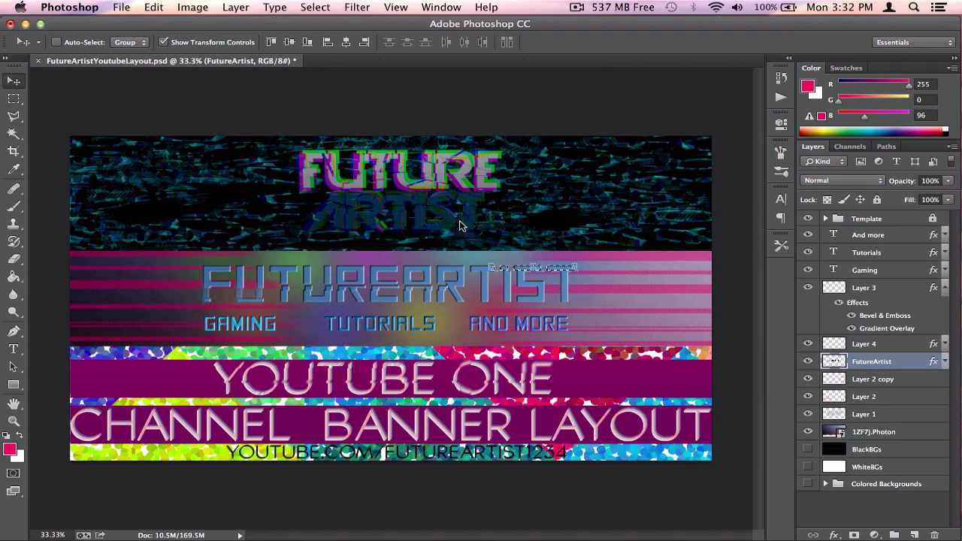
click(13, 98)
click(103, 152)
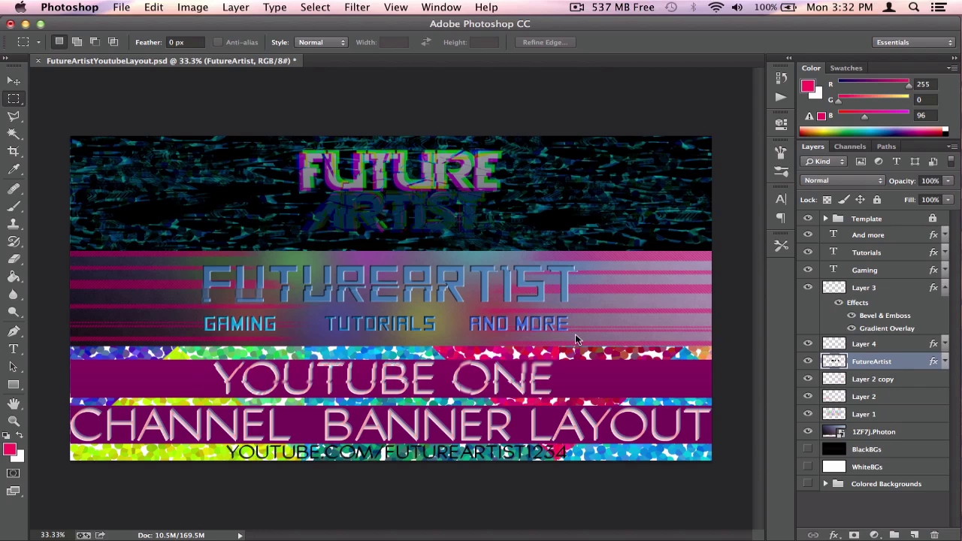
click(945, 289)
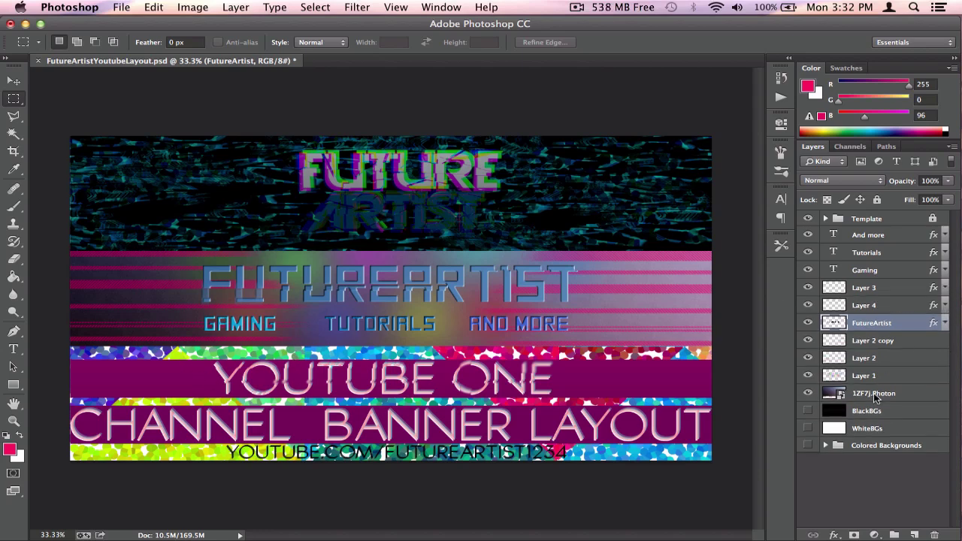
click(857, 458)
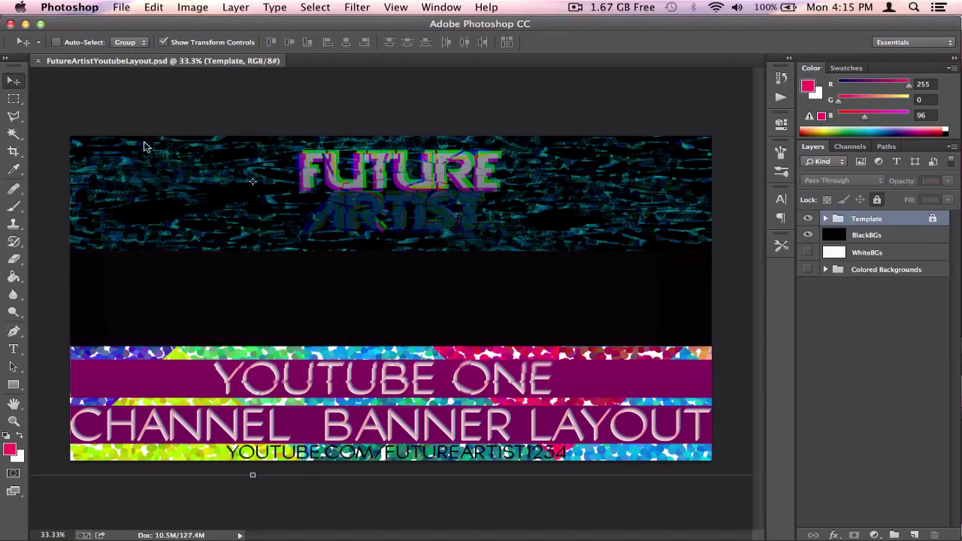
- Save a JPEG copy of the layout document as FutureArtistYoutubeLayout.jpg in the Templates for gfx folder
click(111, 5)
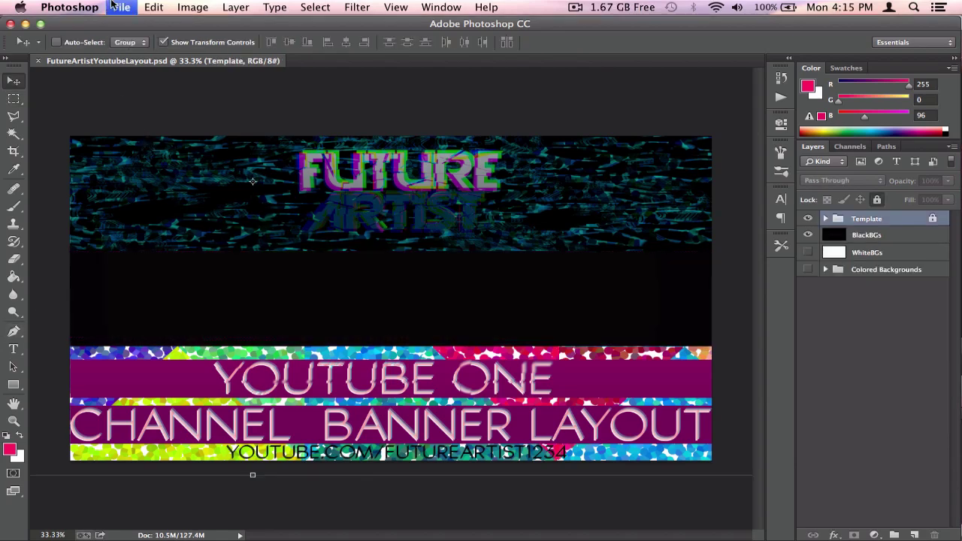
click(160, 160)
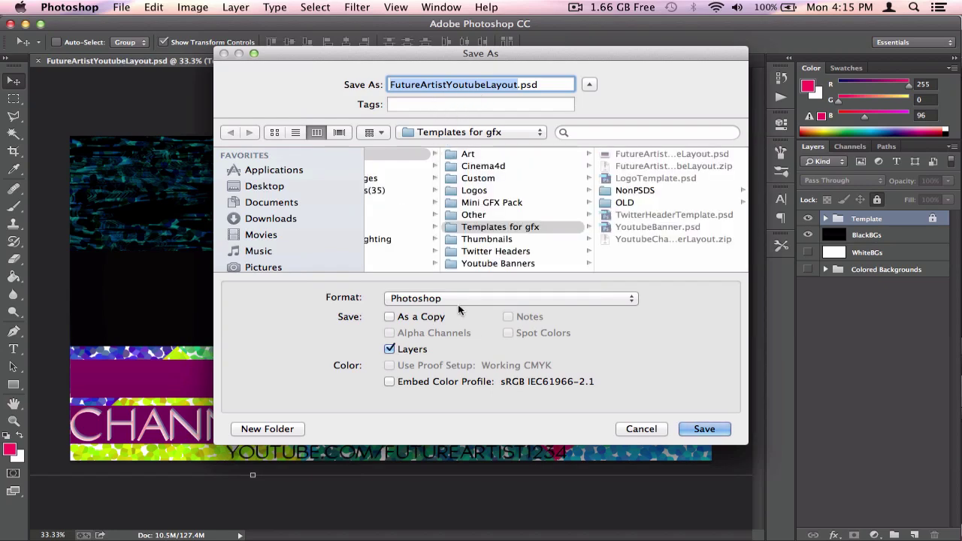
click(496, 299)
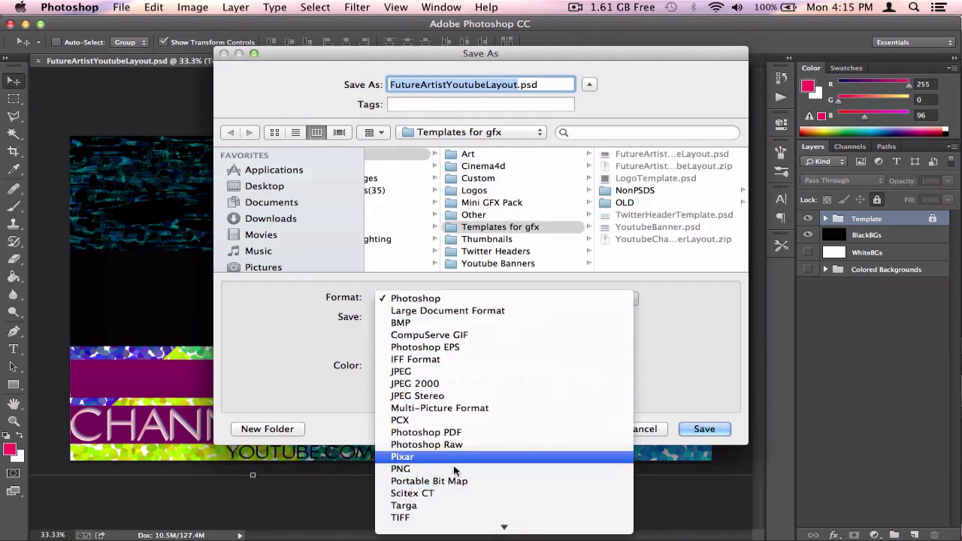
click(688, 402)
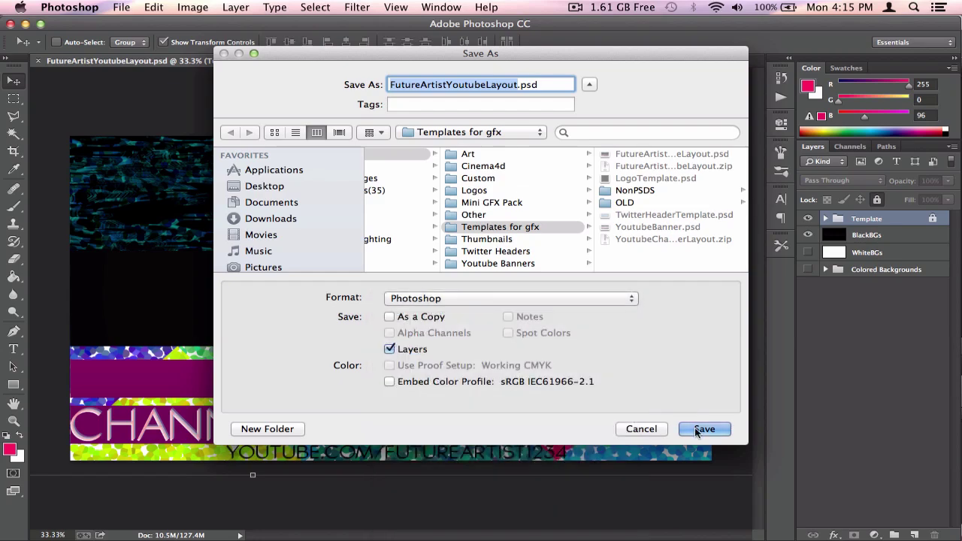
click(536, 298)
click(458, 371)
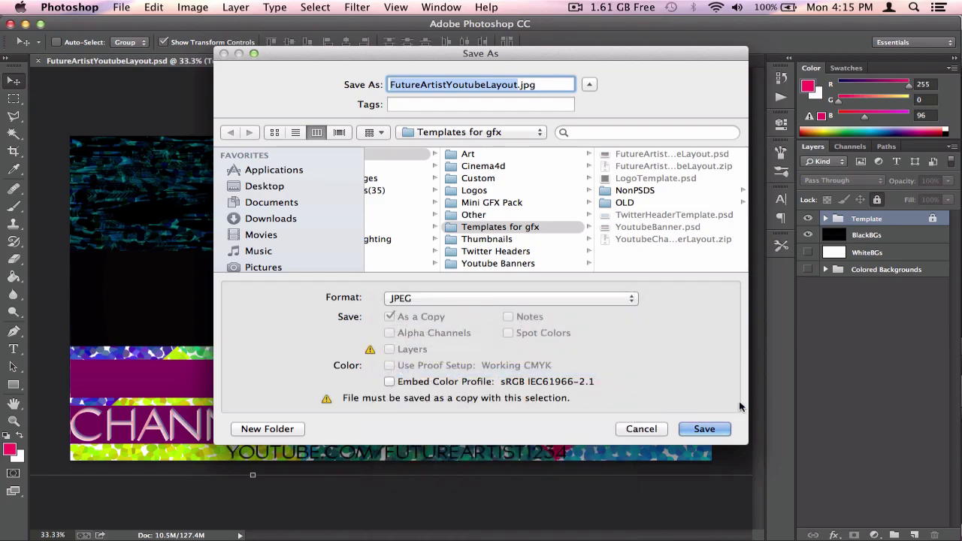
key(Return)
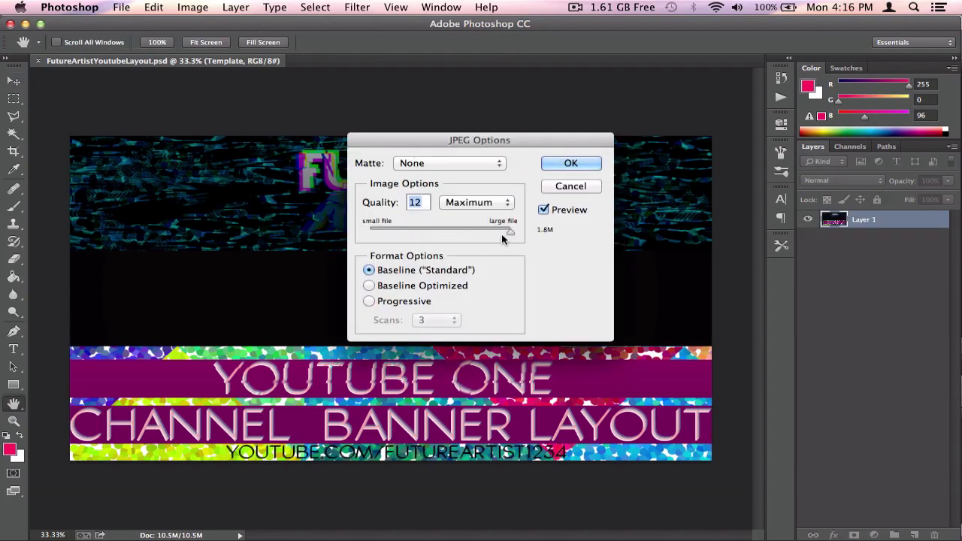